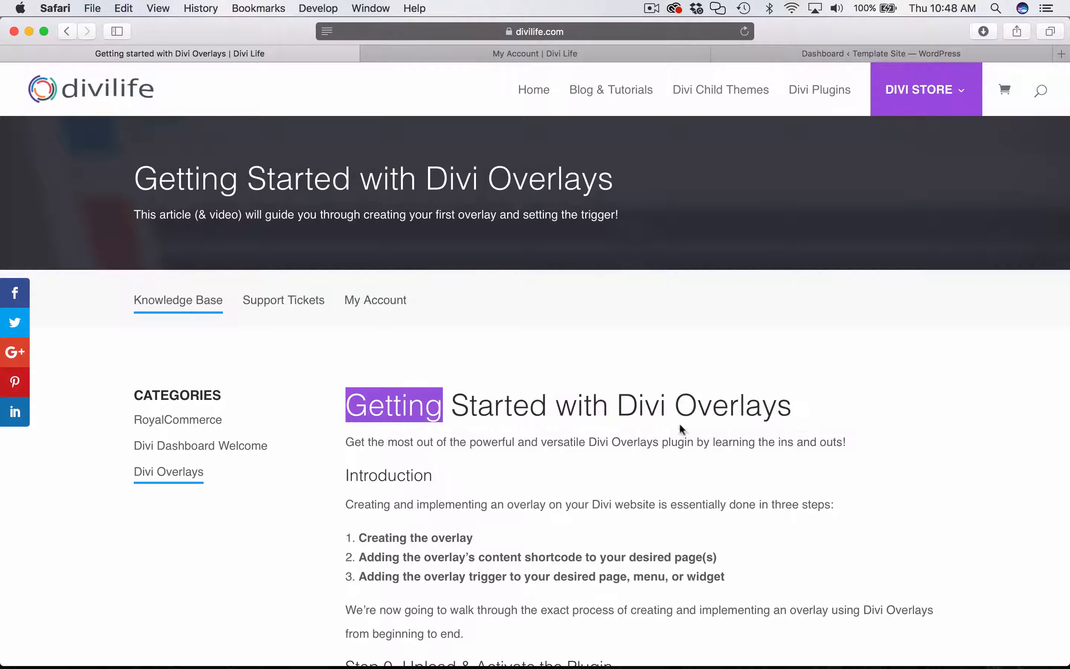
# - Download the Divi Overlays plugin from the API downloads of the Divi Life account
pyautogui.click(707, 398)
pyautogui.scroll(-3, 716, 393)
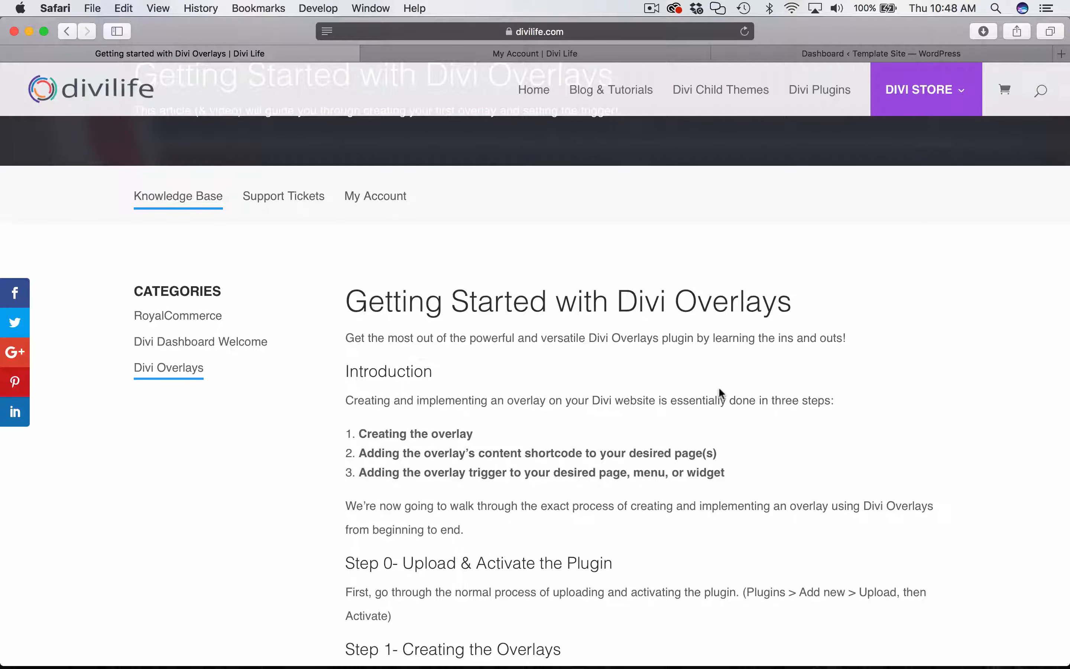
pyautogui.click(552, 56)
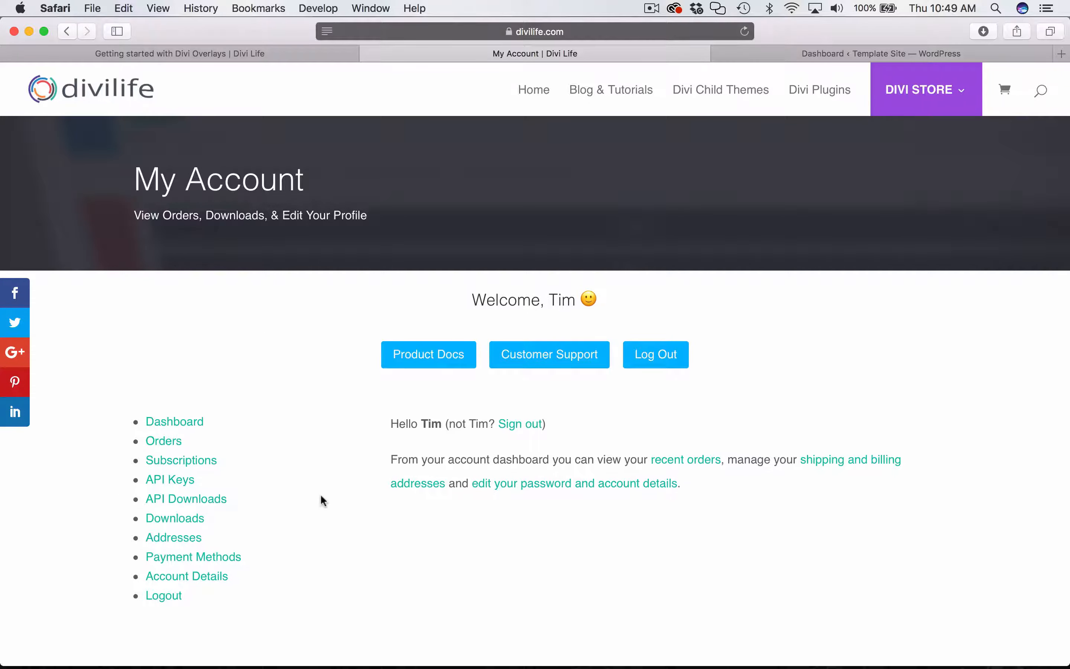
pyautogui.scroll(-3, 322, 500)
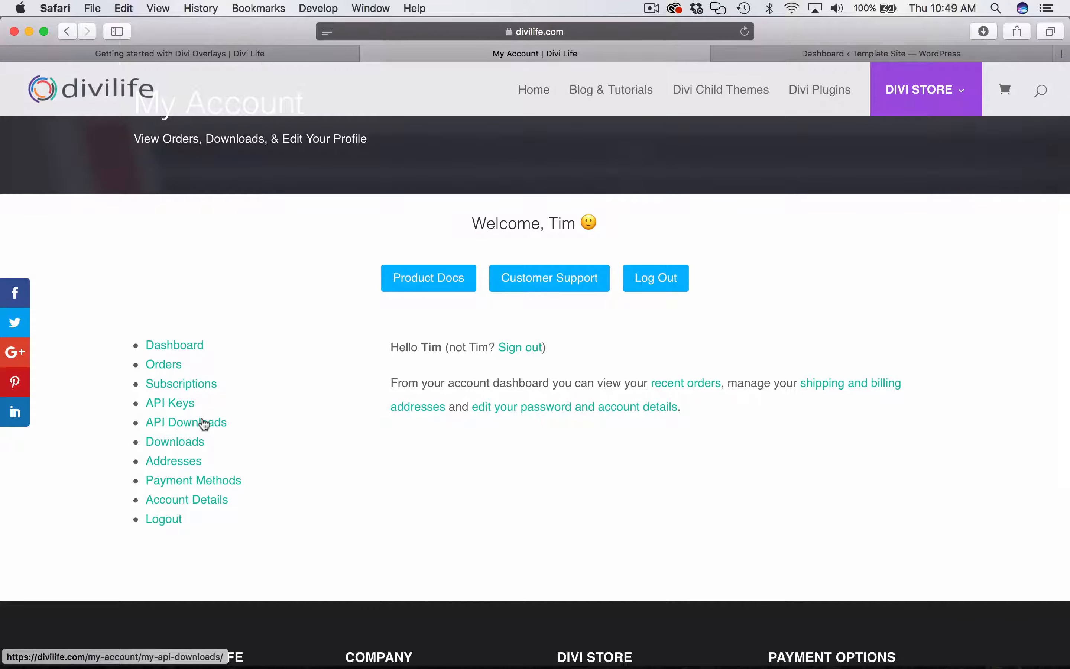
pyautogui.click(203, 423)
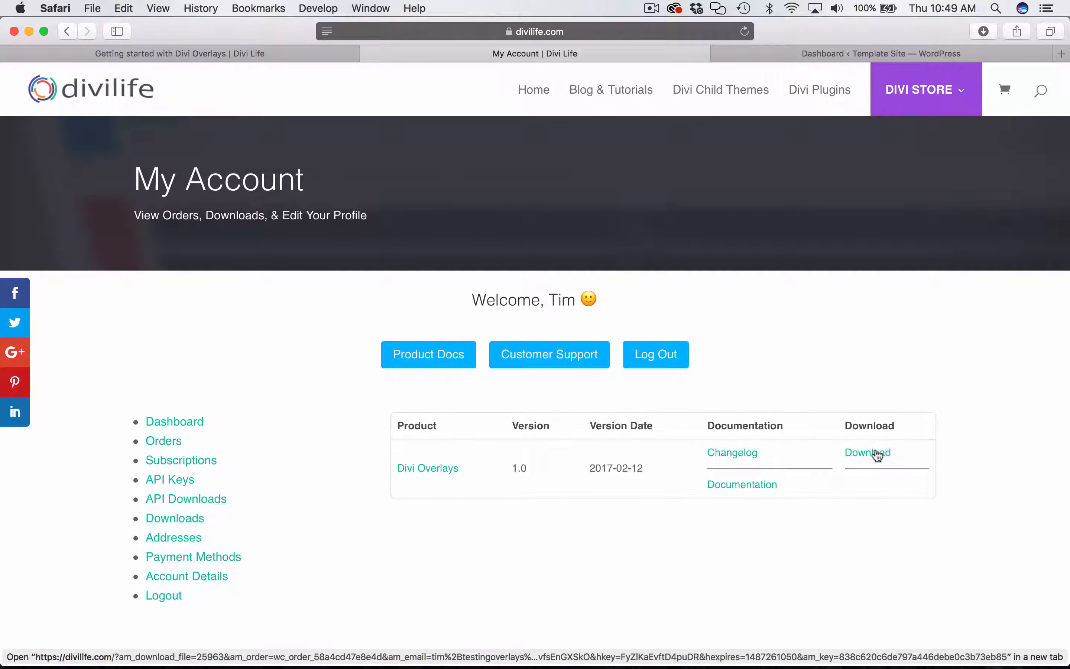
pyautogui.click(875, 452)
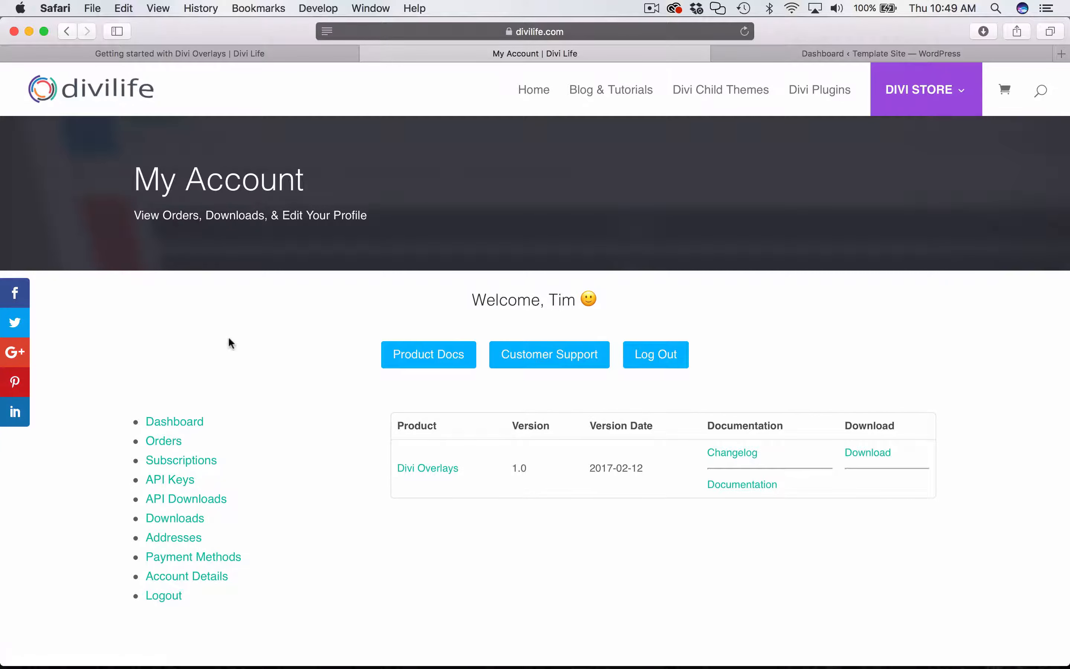
# - Download the first Classic Modal Sample Layout for Divi Overlays from the account's downloads
pyautogui.scroll(-2, 320, 556)
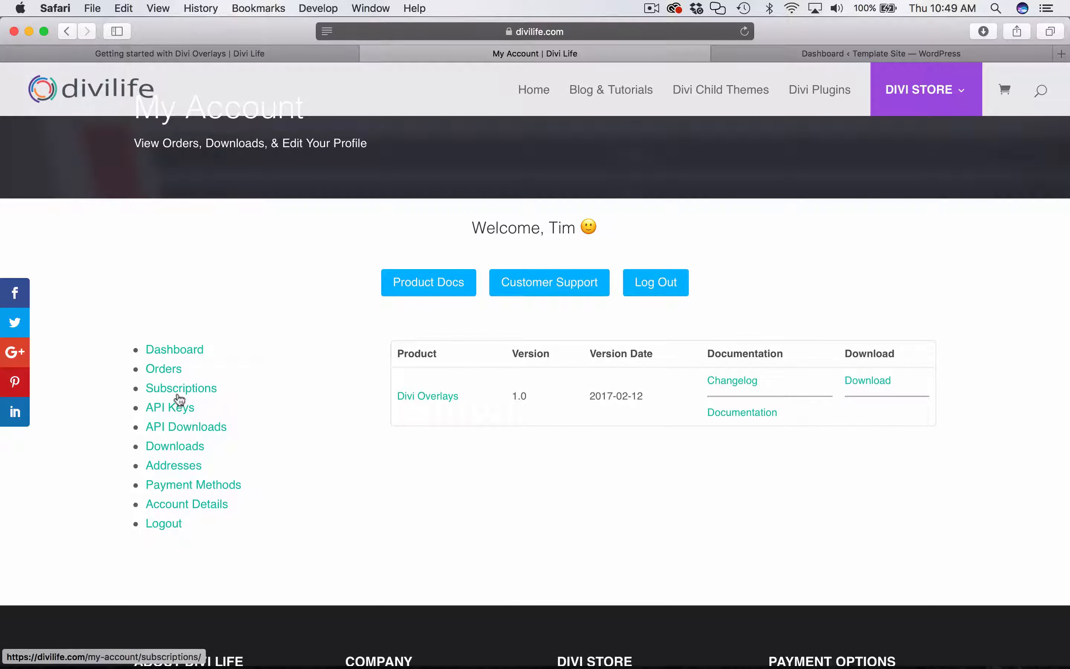
pyautogui.click(174, 383)
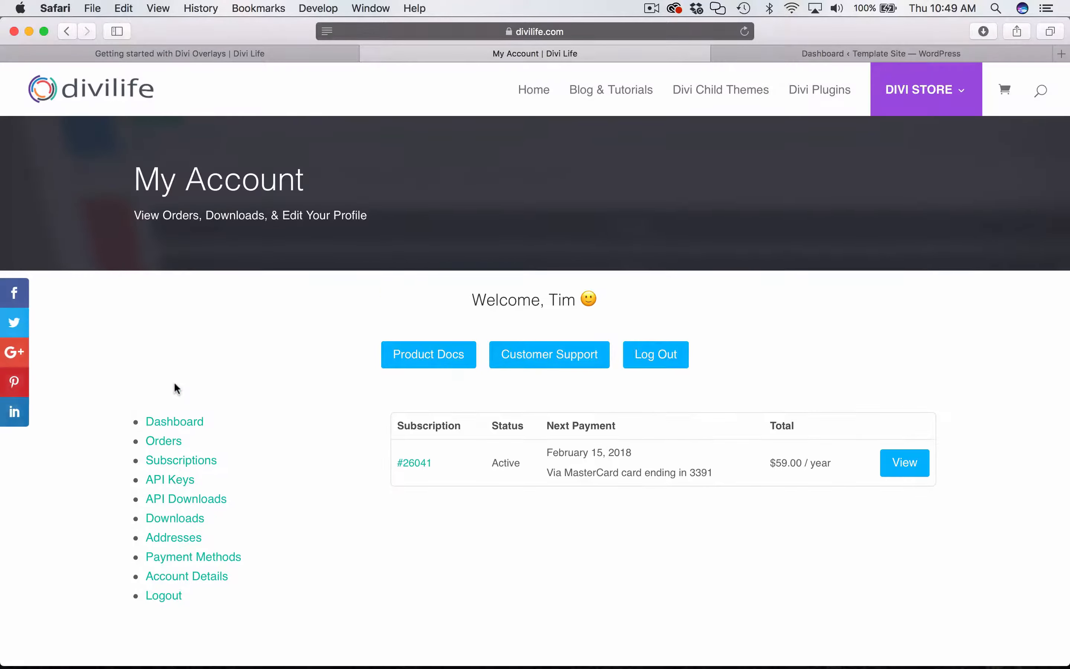
pyautogui.scroll(-3, 405, 551)
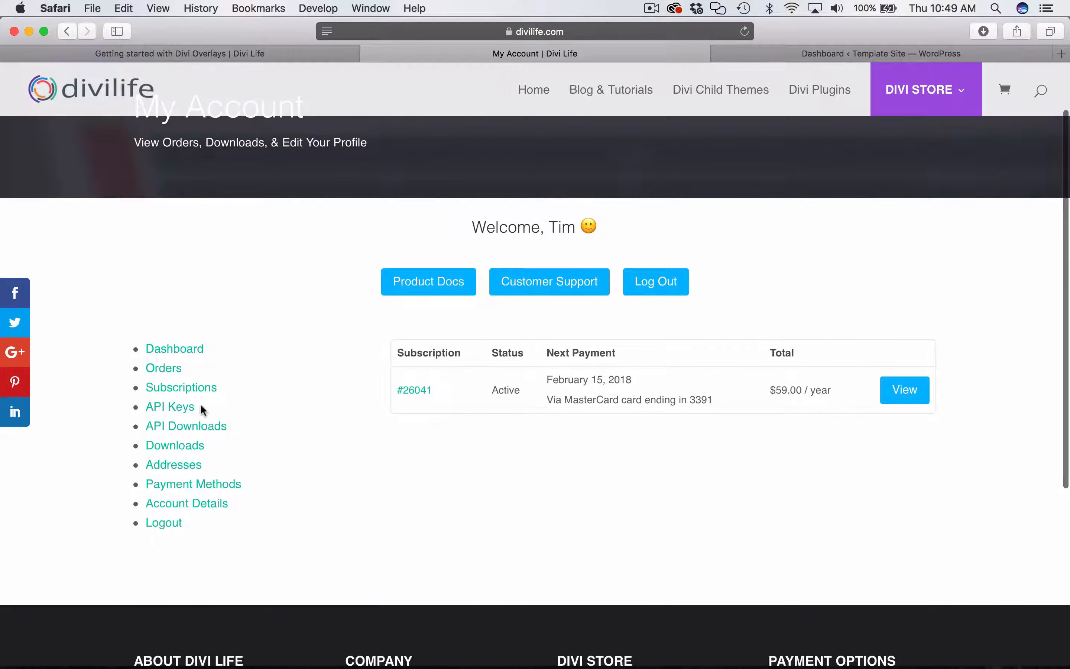
pyautogui.click(175, 443)
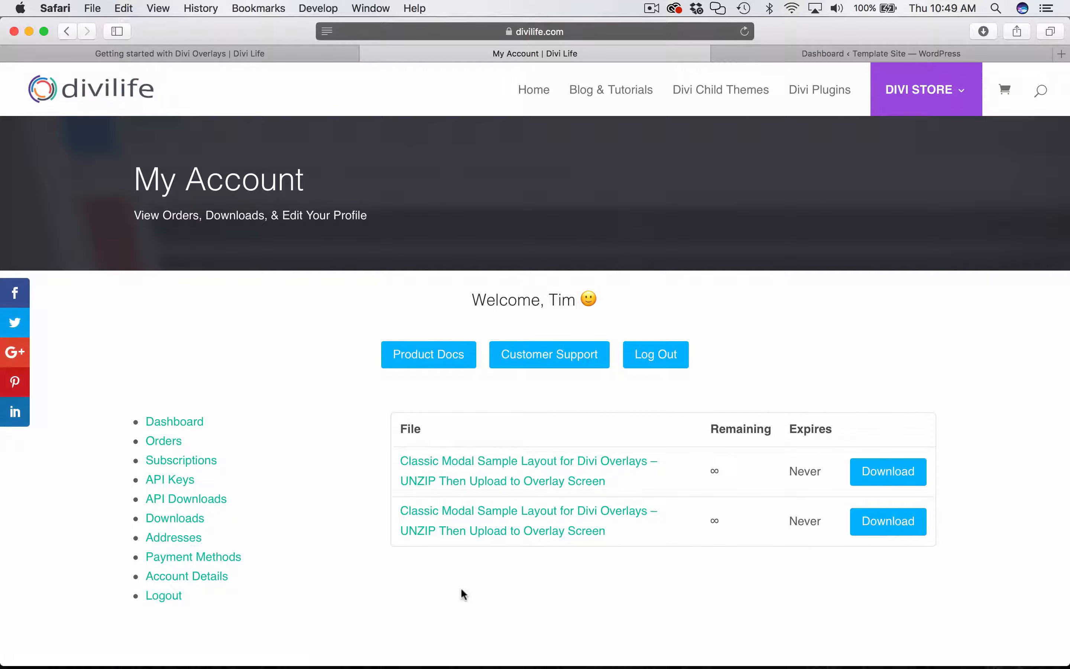
pyautogui.scroll(-1, 461, 587)
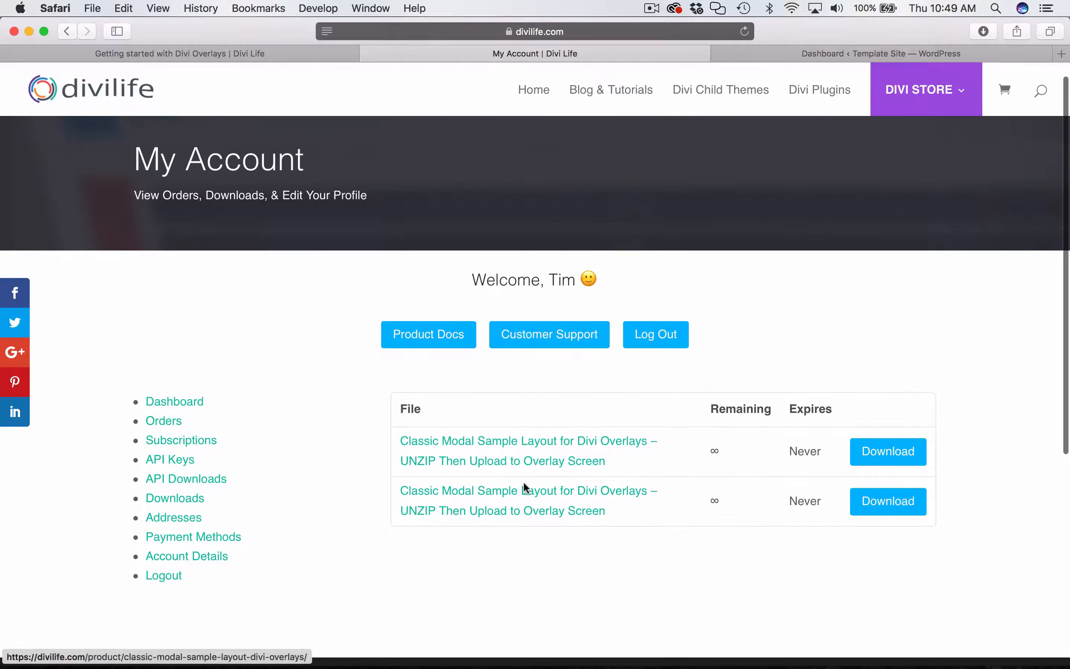
pyautogui.click(895, 448)
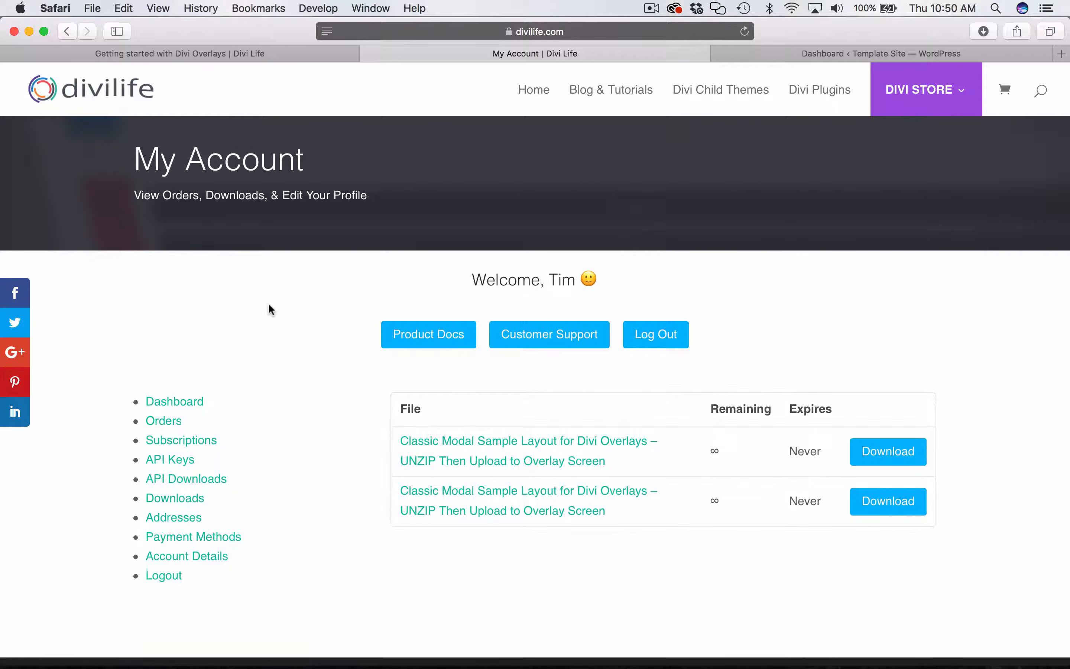
pyautogui.scroll(1, 270, 308)
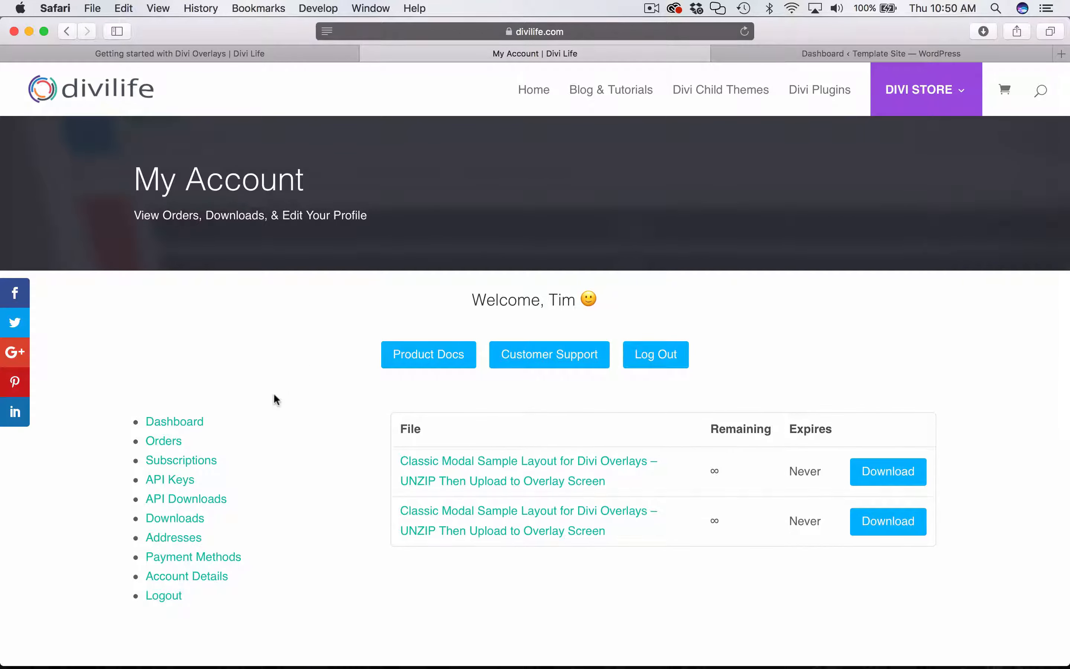
pyautogui.scroll(-3, 274, 398)
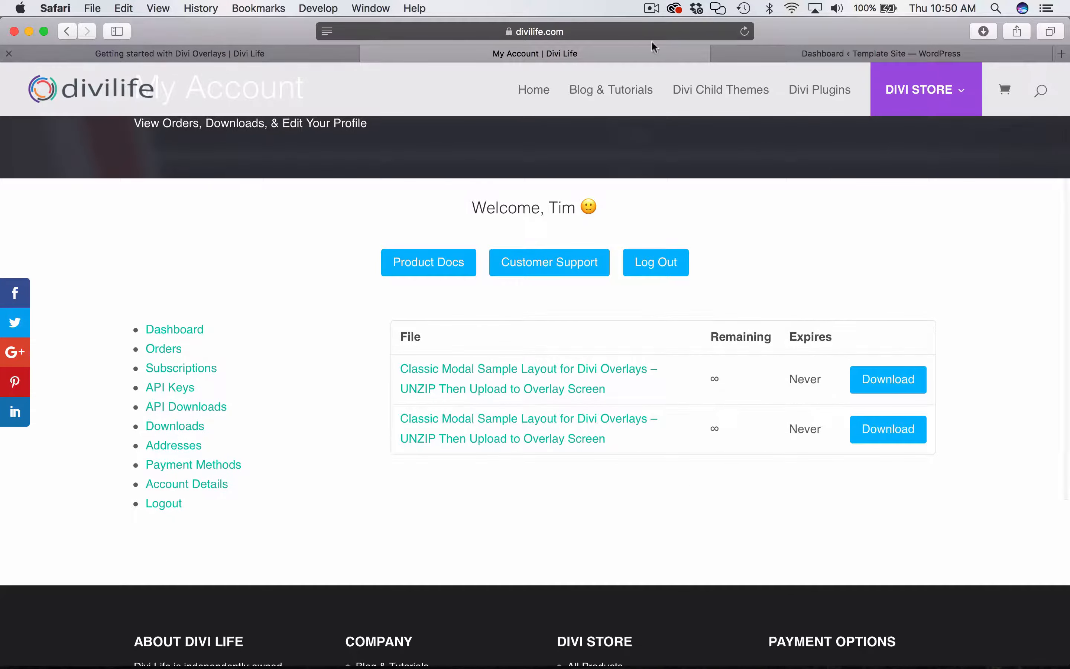
# - On the WordPress template site, upload divi-overlays.zip from the Downloads folder as a new plugin and install it
pyautogui.click(851, 49)
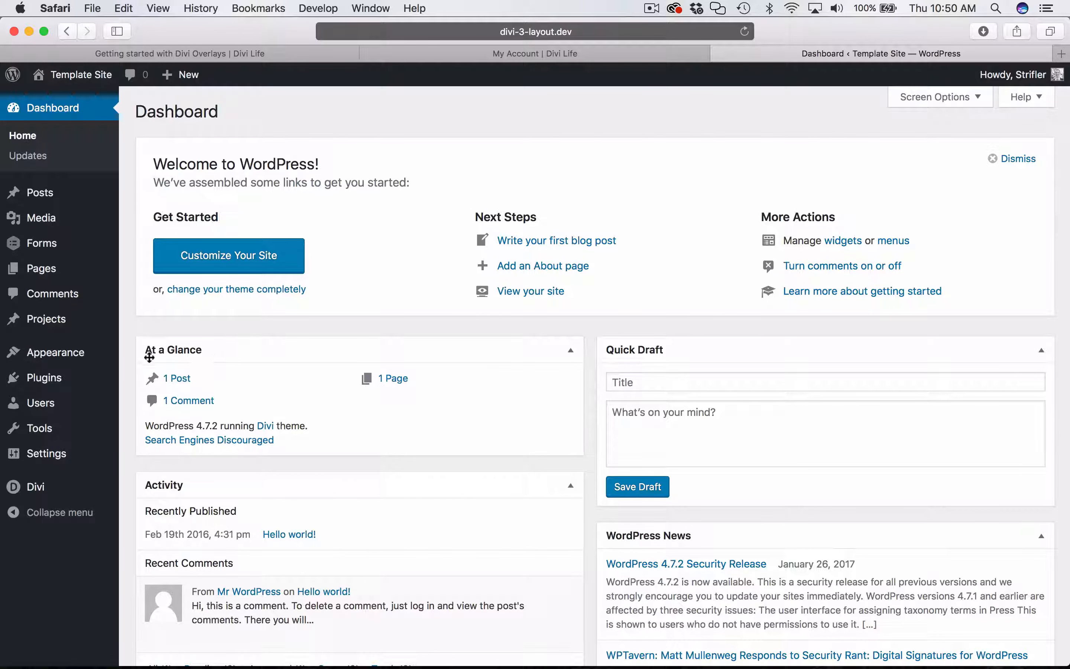
pyautogui.click(44, 377)
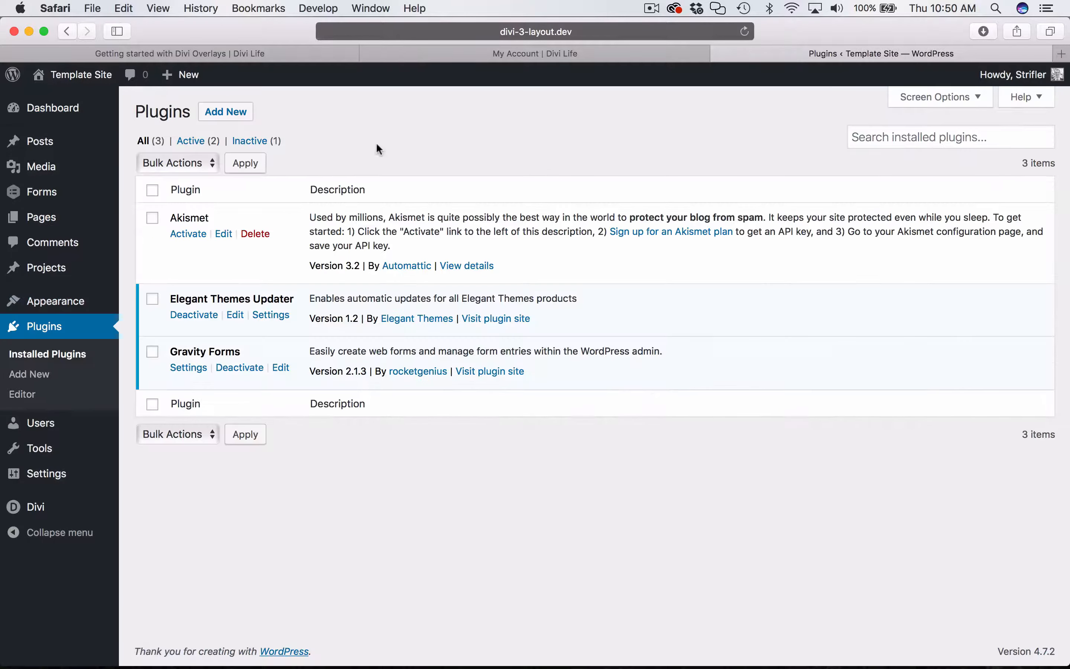
pyautogui.click(228, 111)
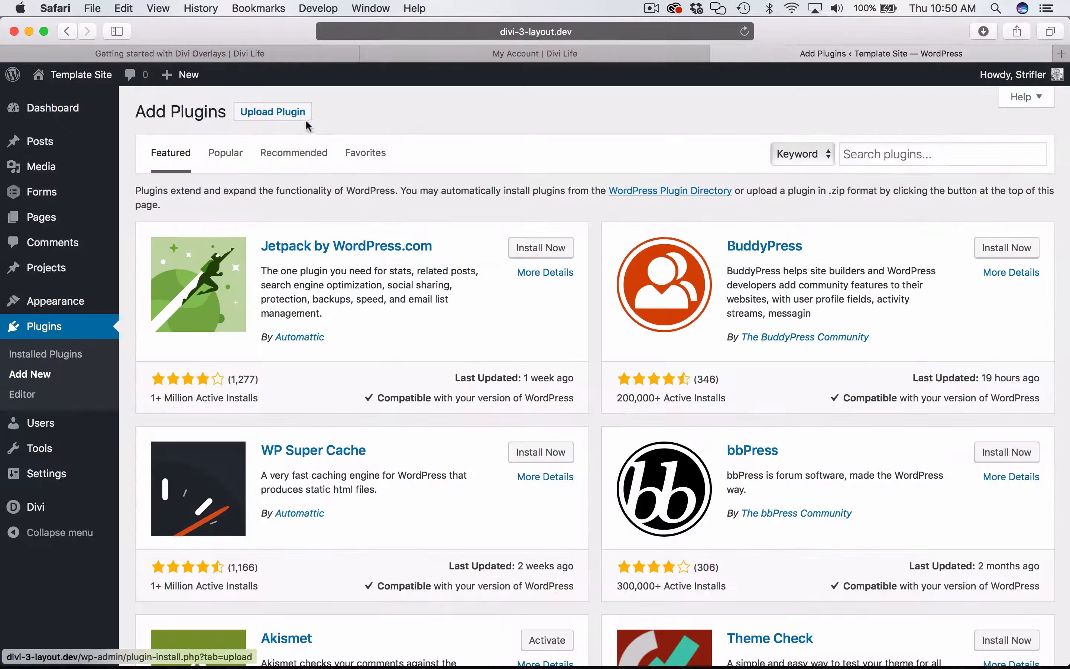
pyautogui.click(286, 116)
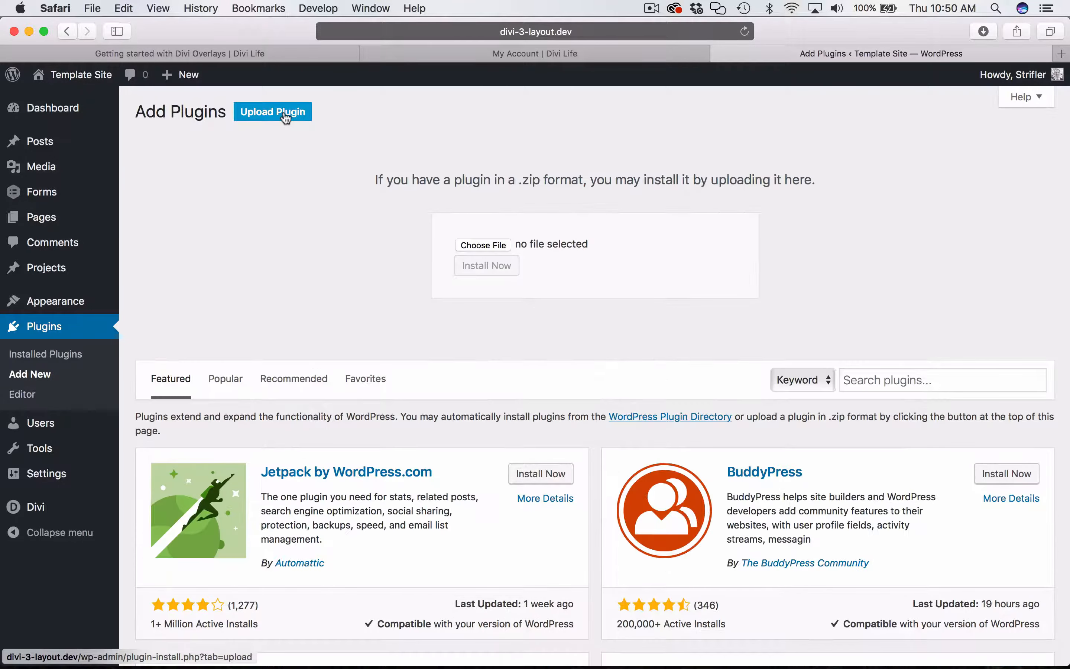
pyautogui.click(483, 245)
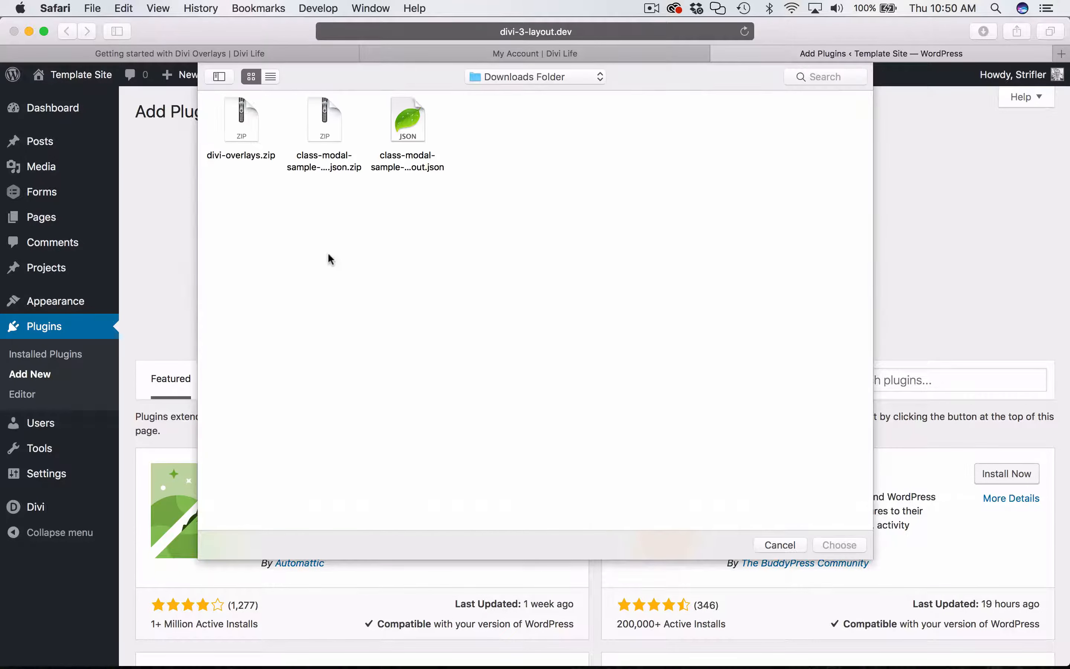
pyautogui.click(248, 122)
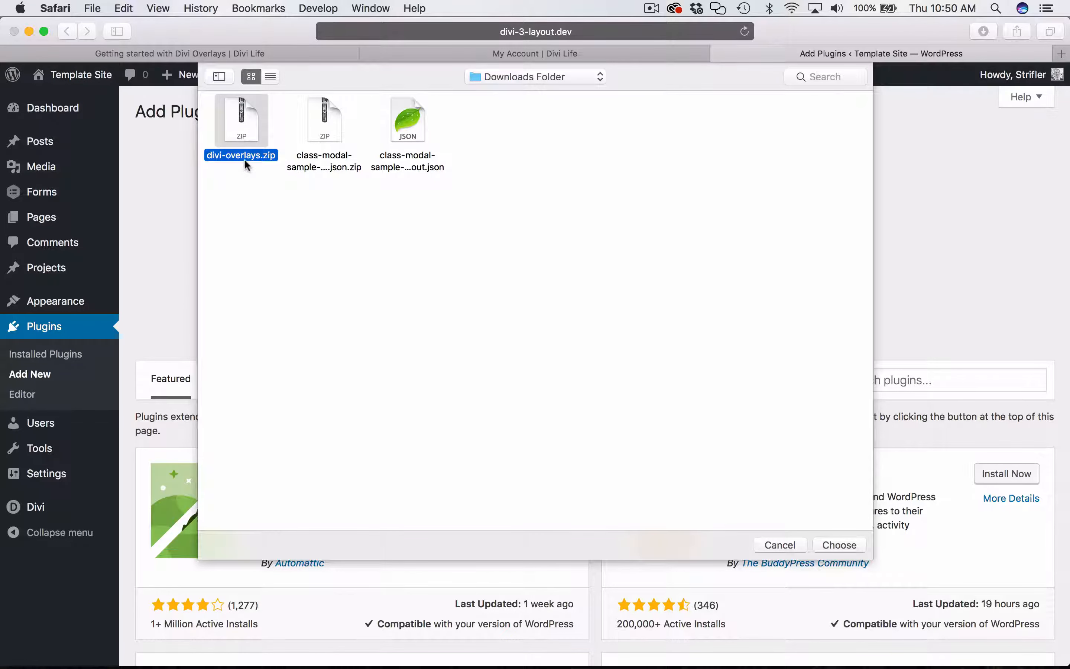
pyautogui.click(839, 545)
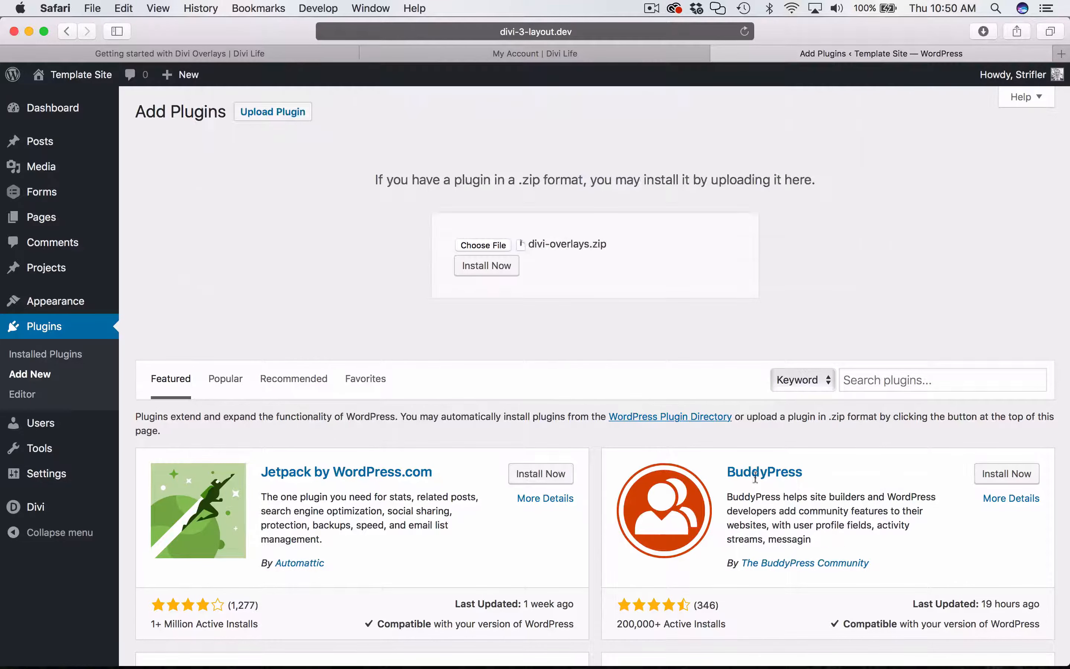
pyautogui.click(476, 267)
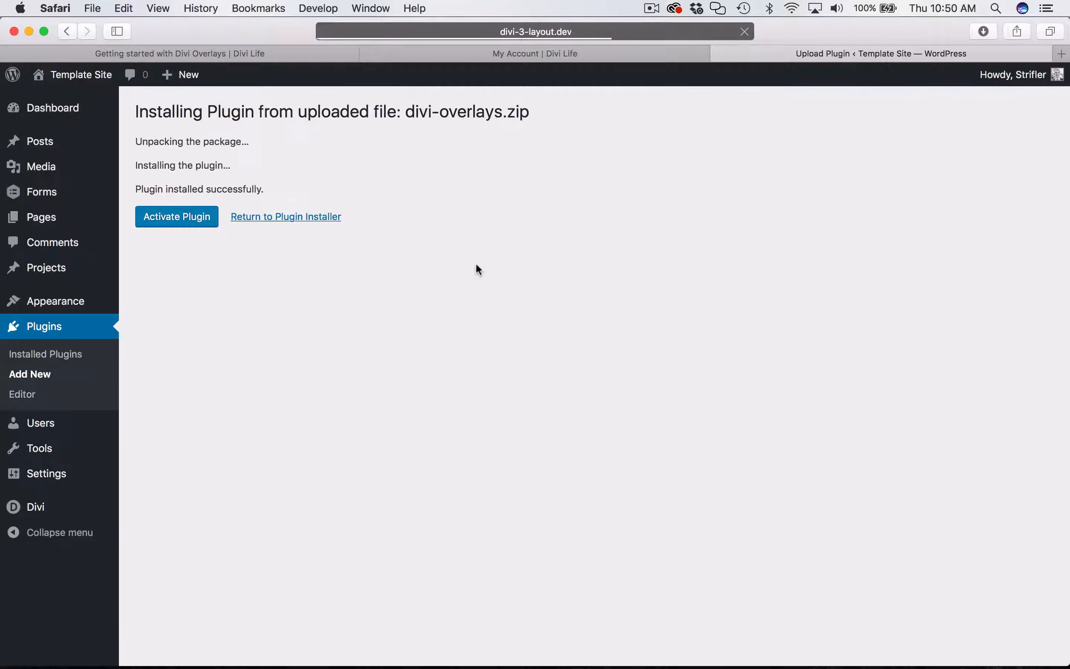
# - Activate the installed Divi Overlays plugin and open its API key activation page
pyautogui.click(173, 219)
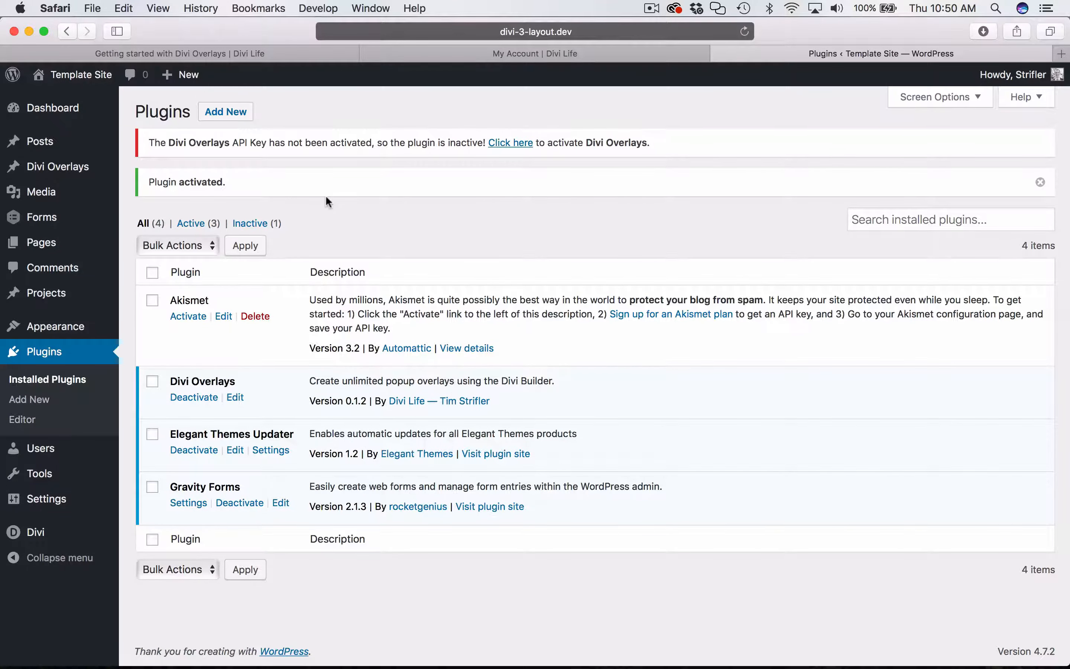
pyautogui.tripleClick(258, 147)
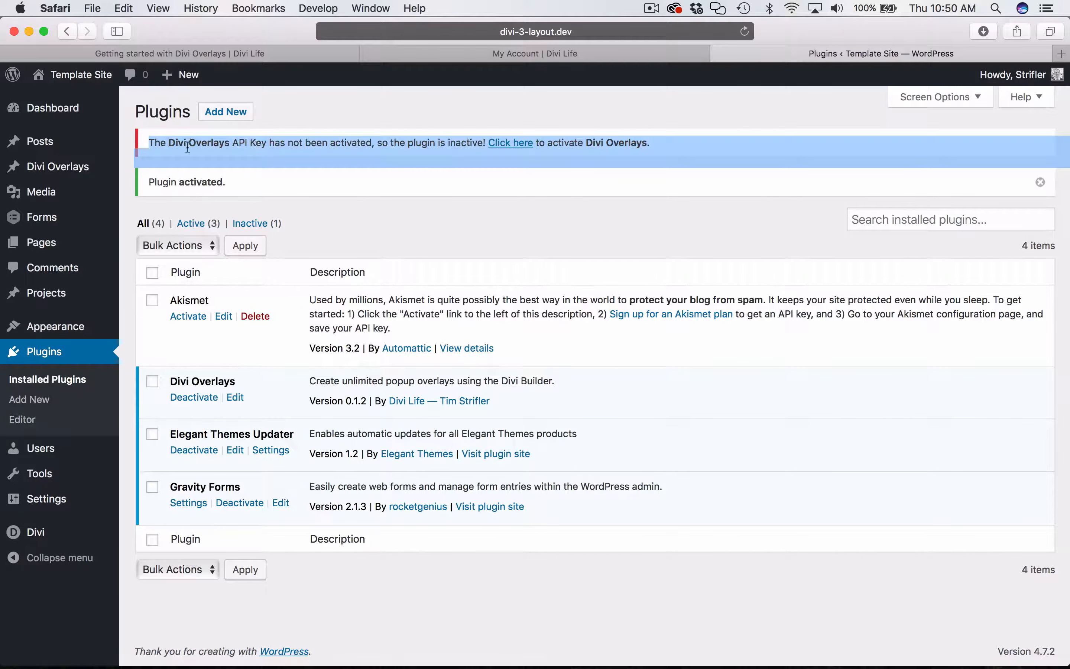
pyautogui.click(186, 147)
pyautogui.tripleClick(187, 147)
pyautogui.click(292, 160)
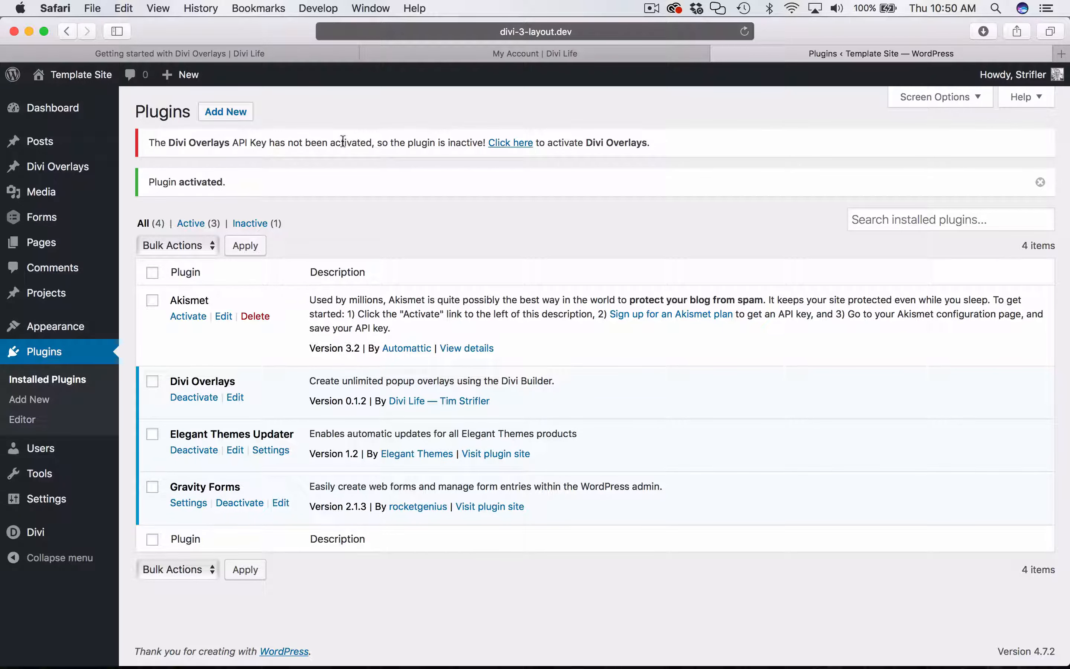
pyautogui.click(512, 146)
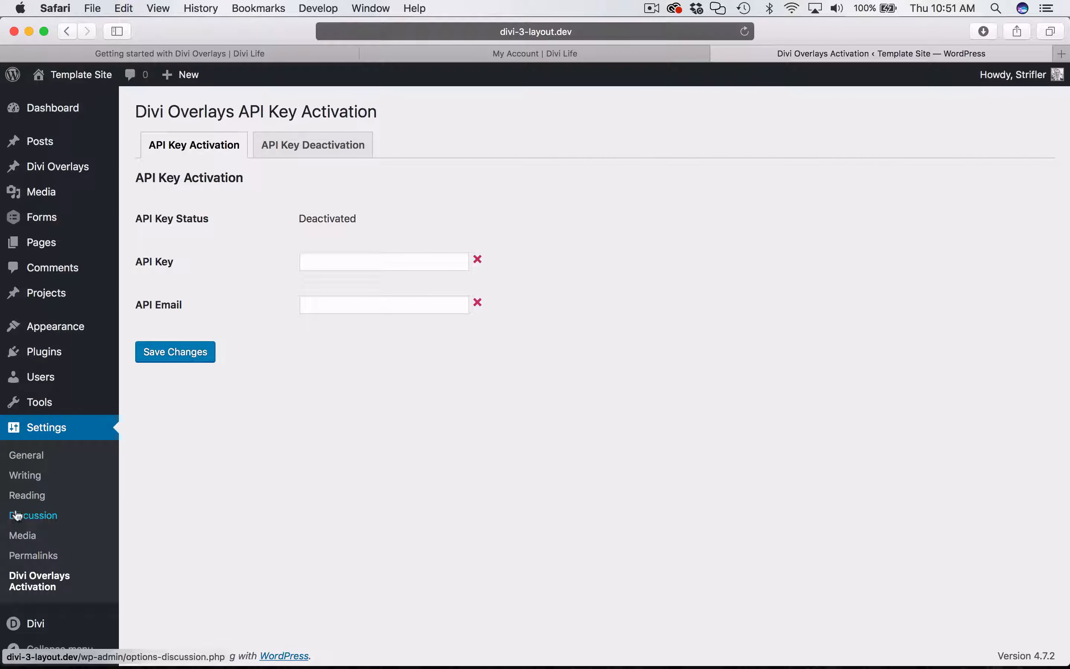
pyautogui.click(361, 265)
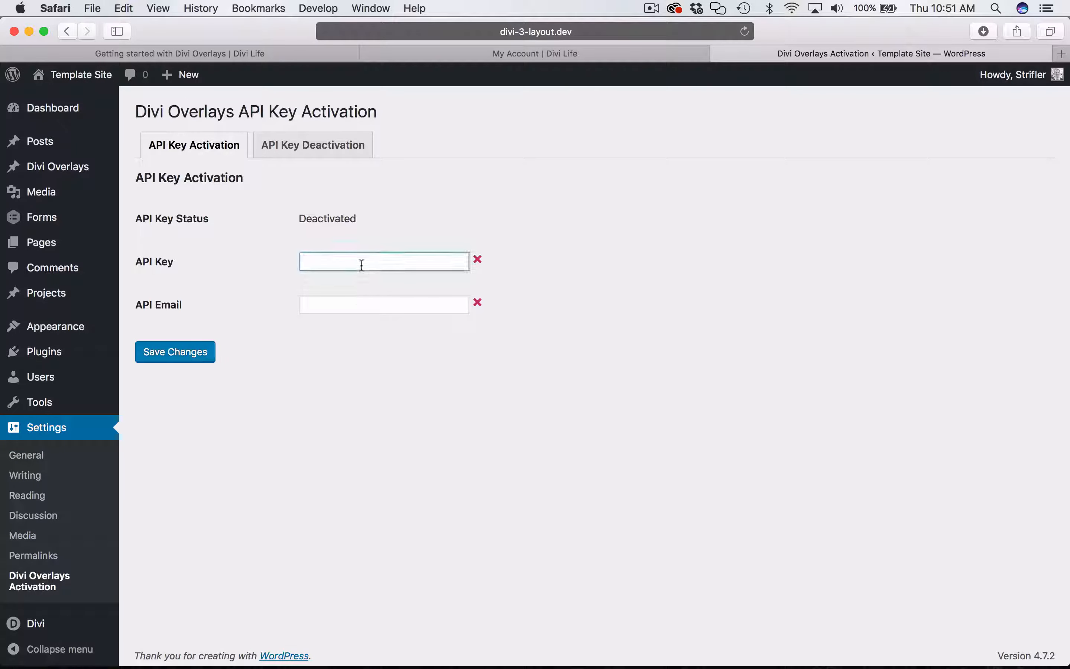
pyautogui.click(339, 307)
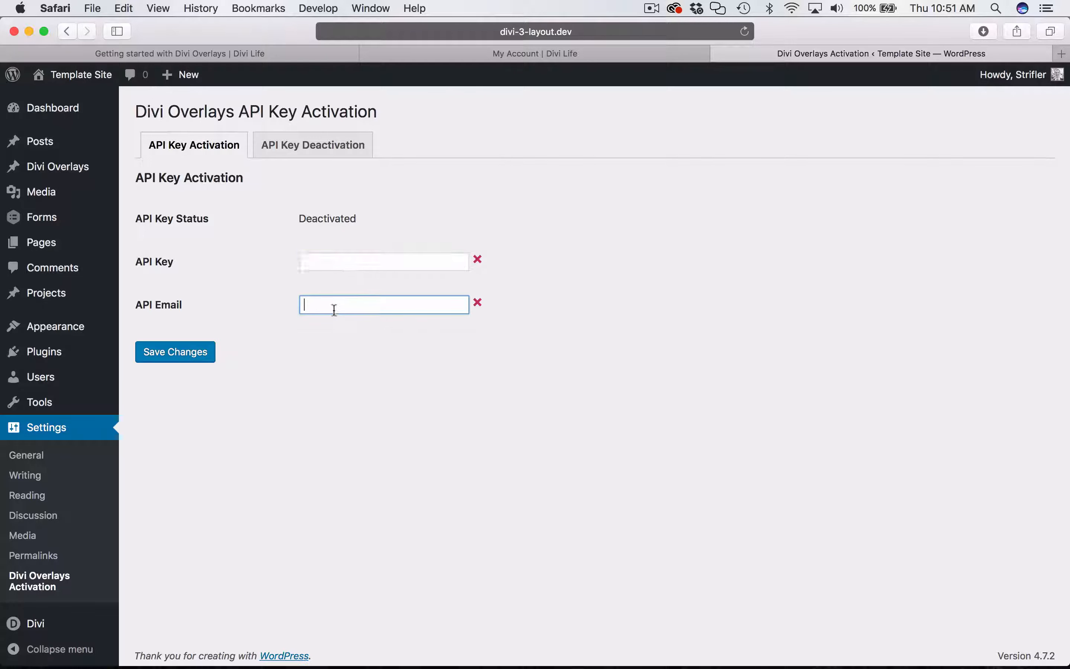
pyautogui.click(366, 343)
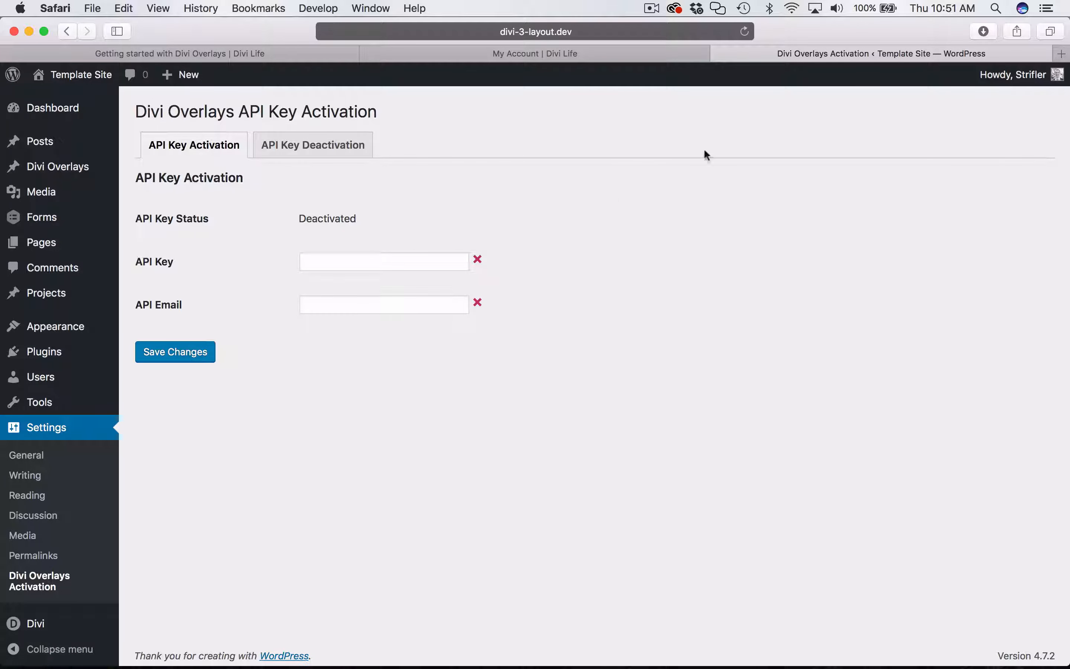
# - Copy the Divi Overlays API key from the Divi Life account's API keys and return to the API key activation page in WordPress
pyautogui.click(520, 52)
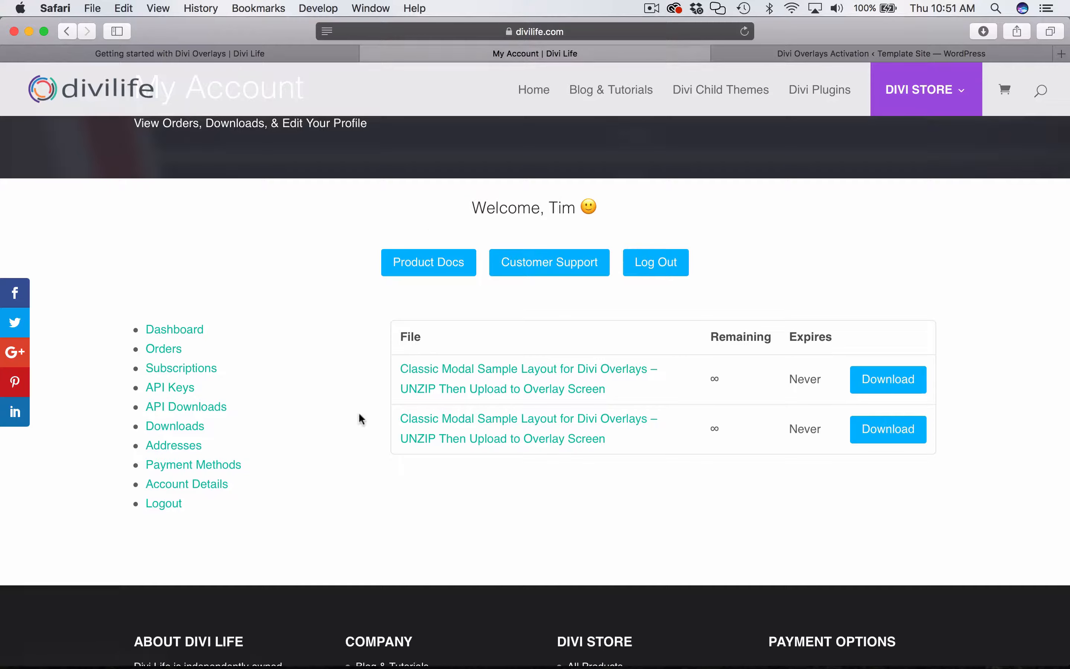
pyautogui.click(160, 387)
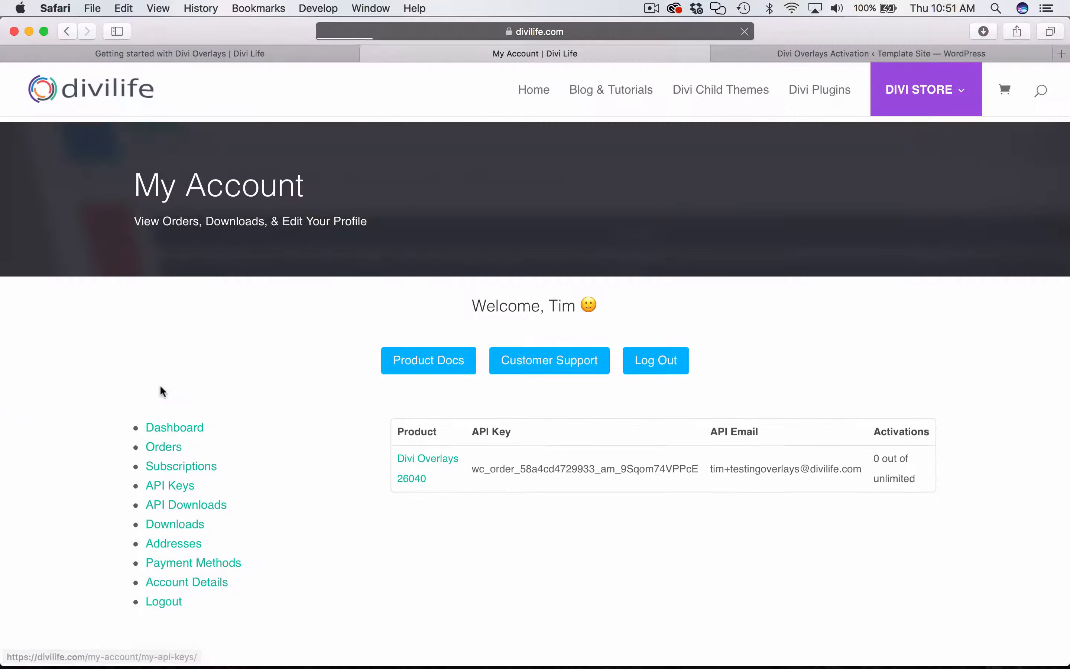
pyautogui.scroll(-3, 520, 499)
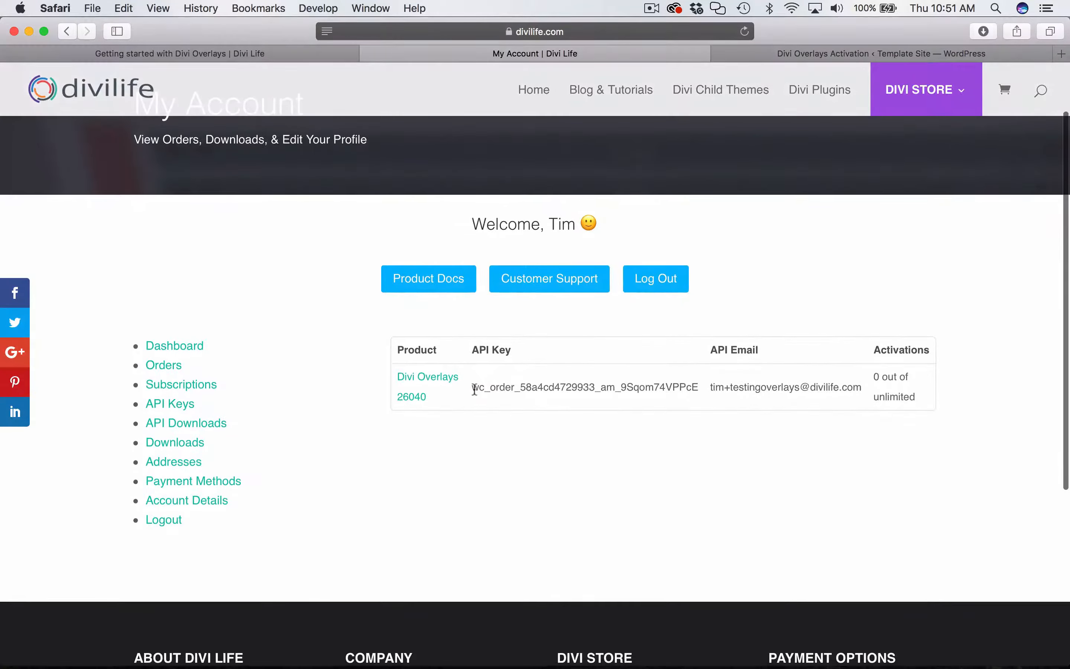
pyautogui.moveTo(474, 389); pyautogui.dragTo(701, 388)
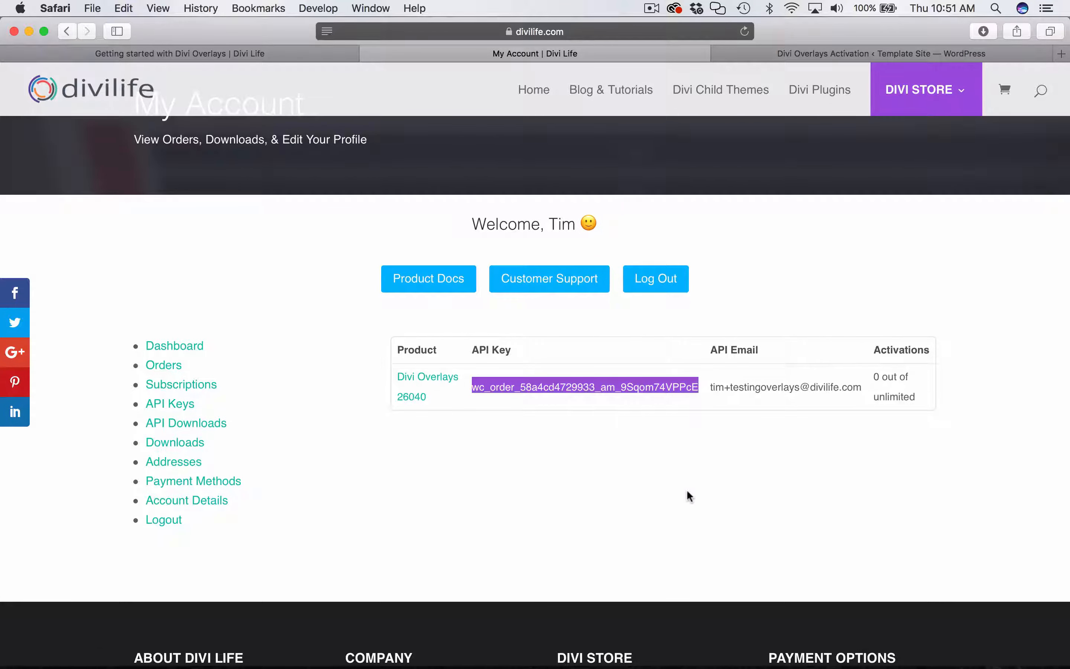
pyautogui.click(221, 246)
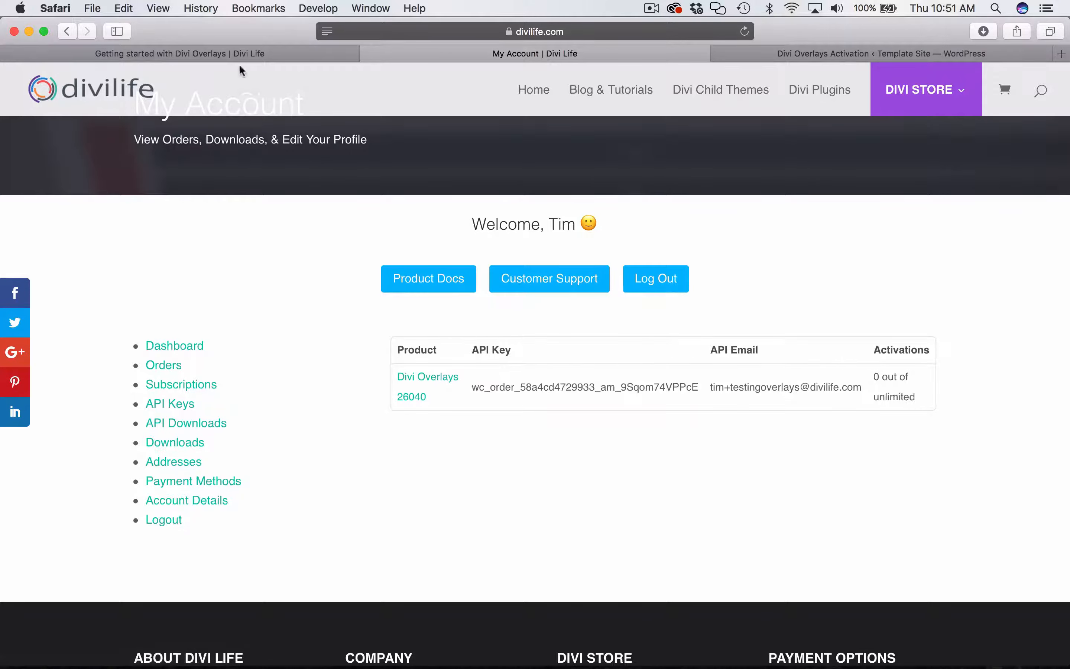
pyautogui.click(218, 54)
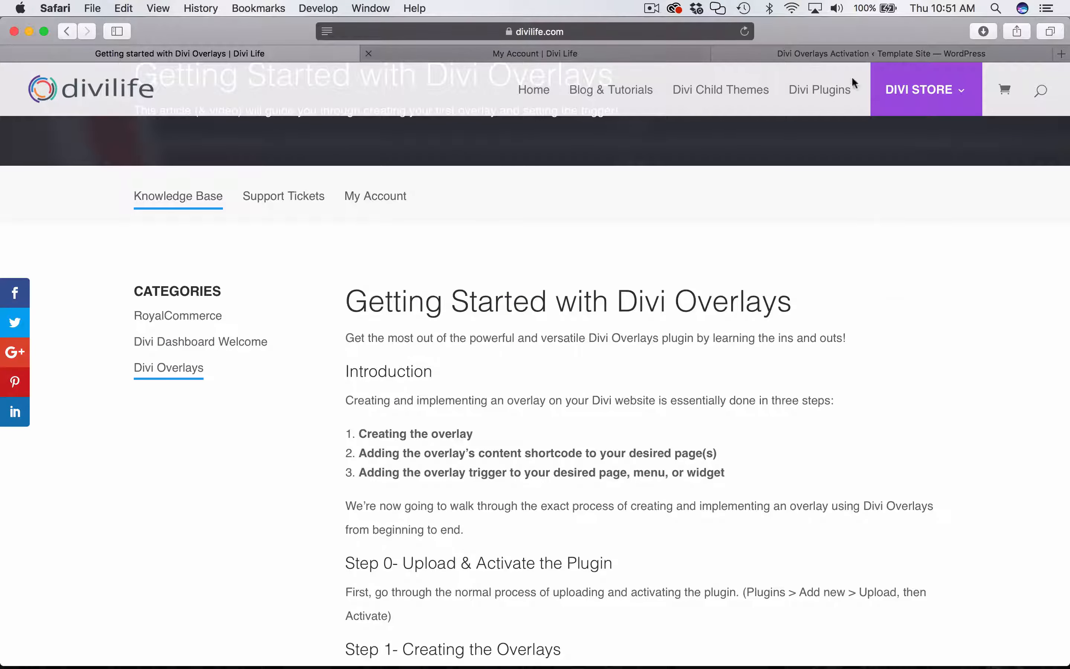
pyautogui.click(855, 54)
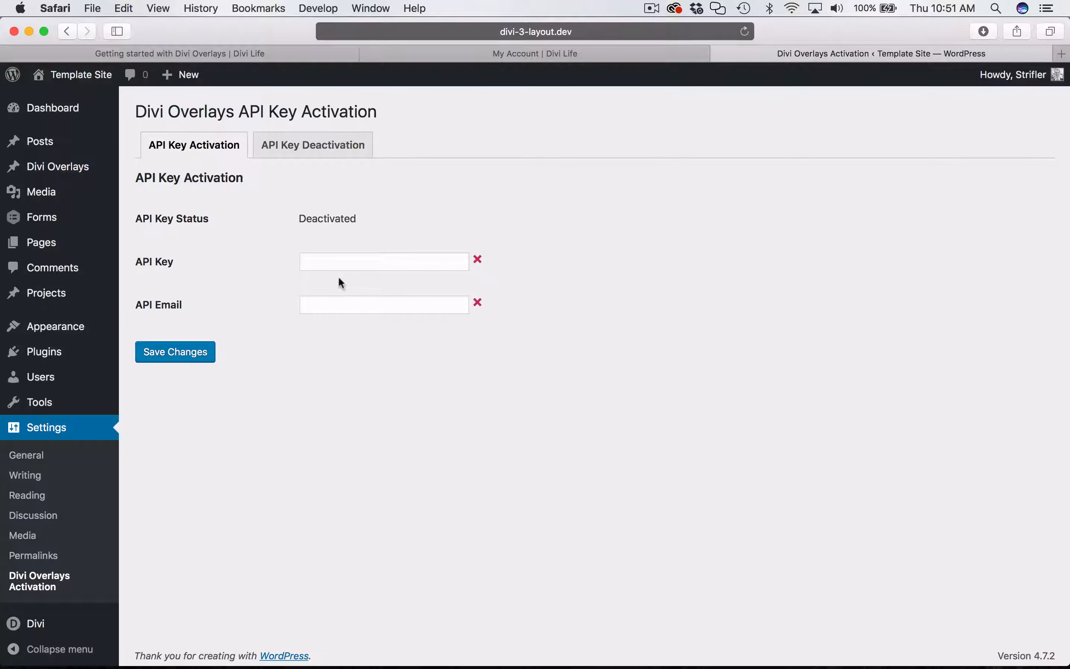
# - Paste the copied Divi Overlays API key into the API Key field
pyautogui.click(347, 264)
pyautogui.press('super+v')
pyautogui.click(415, 455)
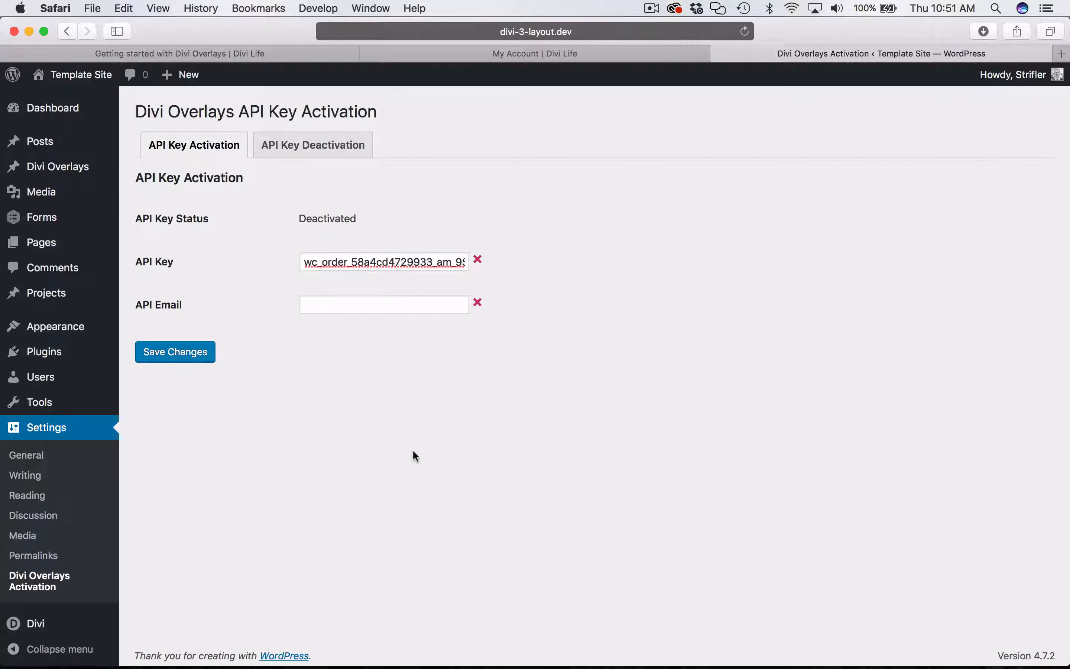
# - Copy the API email from the Divi Life account, paste it as the API Email in WordPress and save the activation settings
pyautogui.click(522, 62)
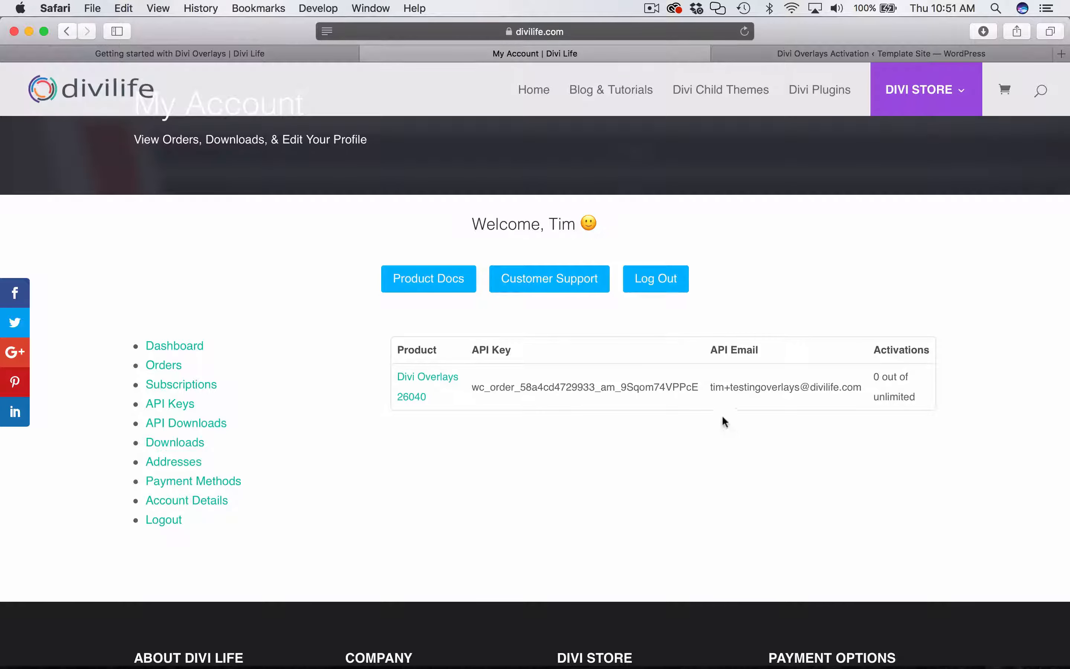
pyautogui.moveTo(710, 385); pyautogui.dragTo(859, 383)
pyautogui.press('super+c')
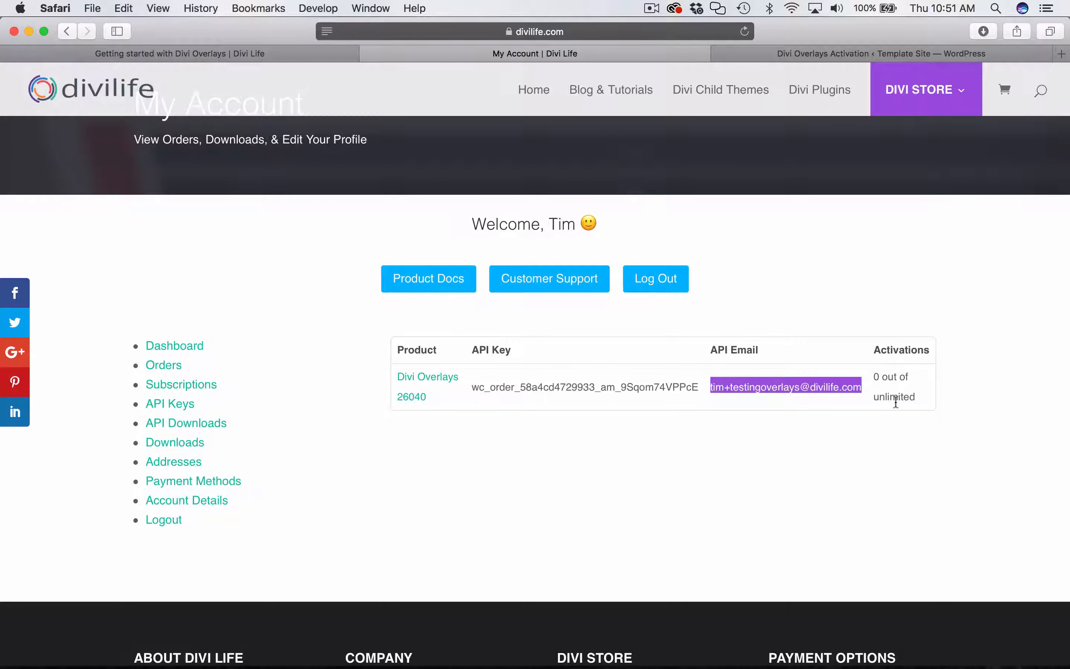
pyautogui.click(826, 241)
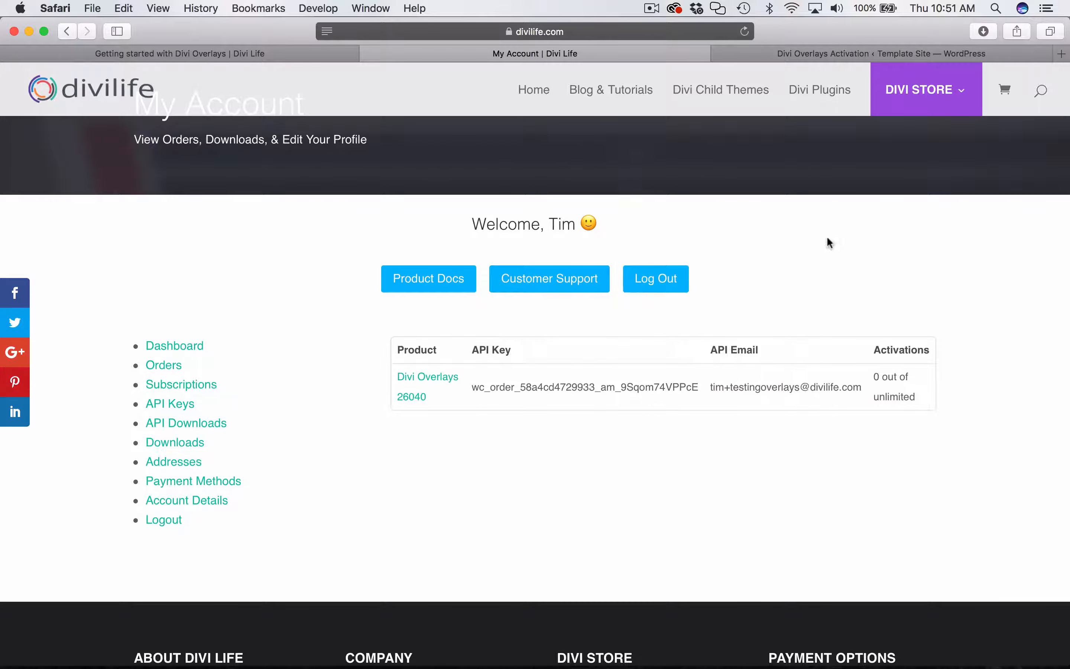
pyautogui.click(827, 56)
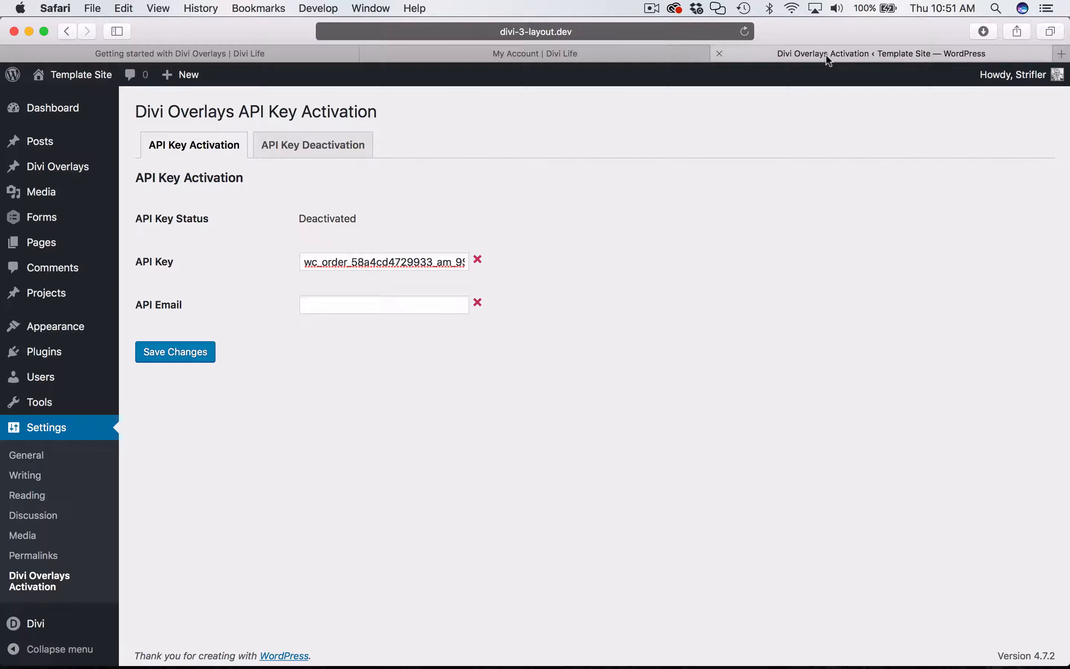
pyautogui.click(342, 296)
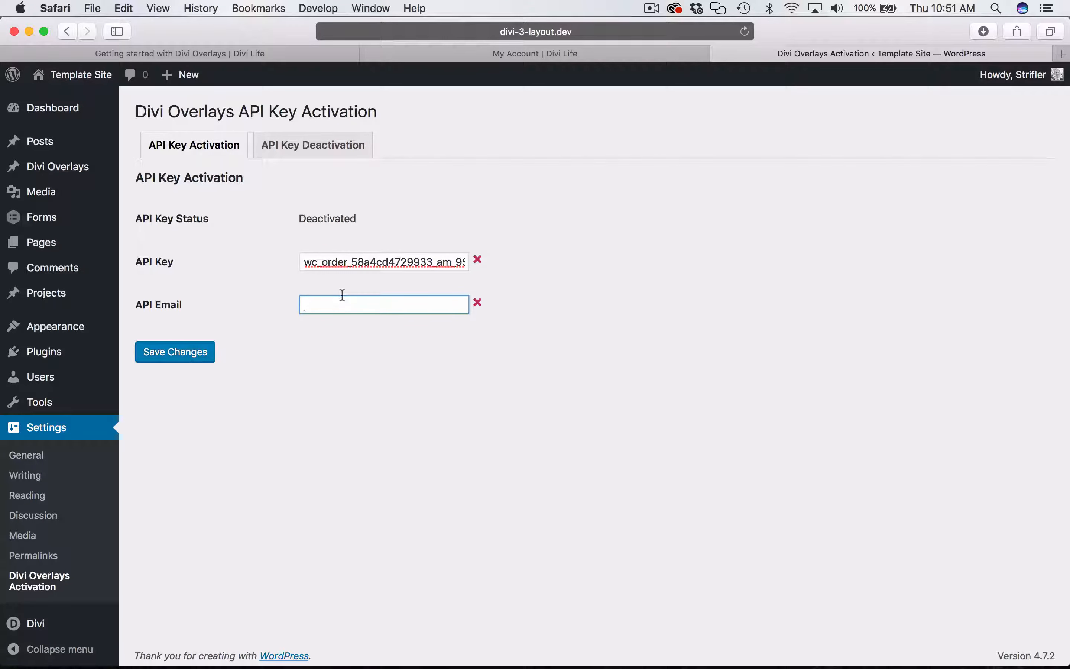
pyautogui.press('super+v')
pyautogui.click(165, 349)
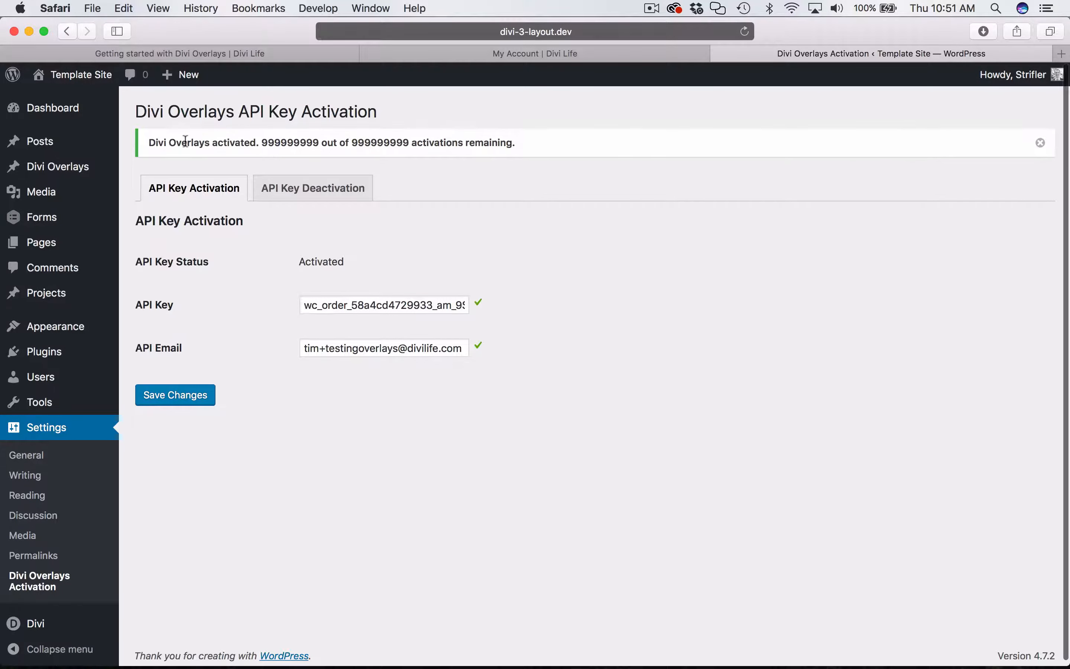
pyautogui.doubleClick(274, 143)
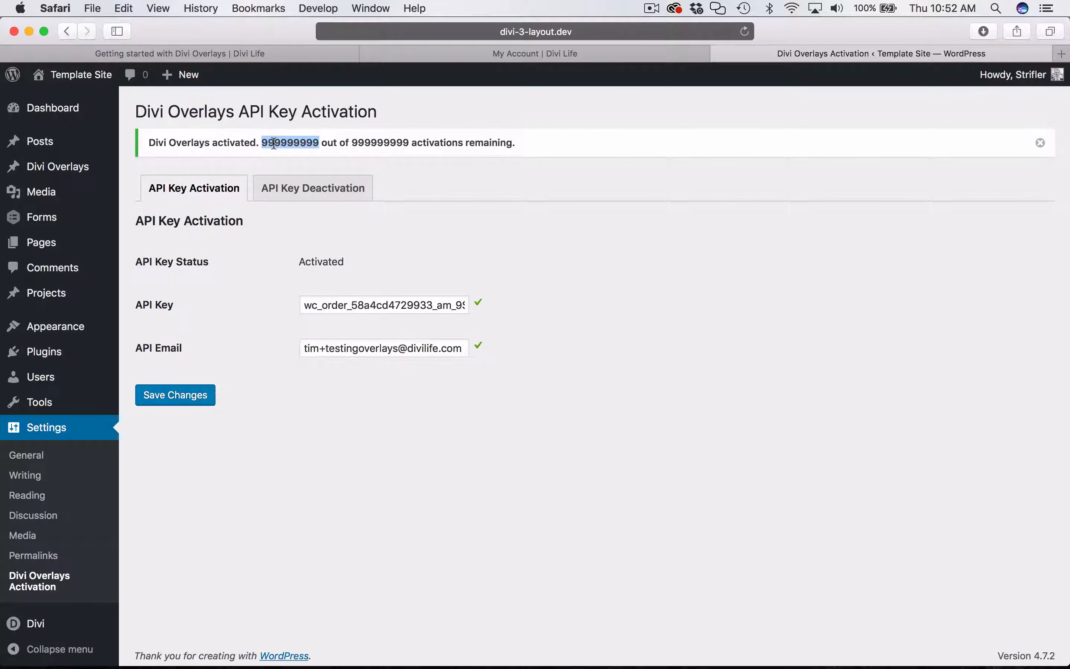
pyautogui.doubleClick(386, 141)
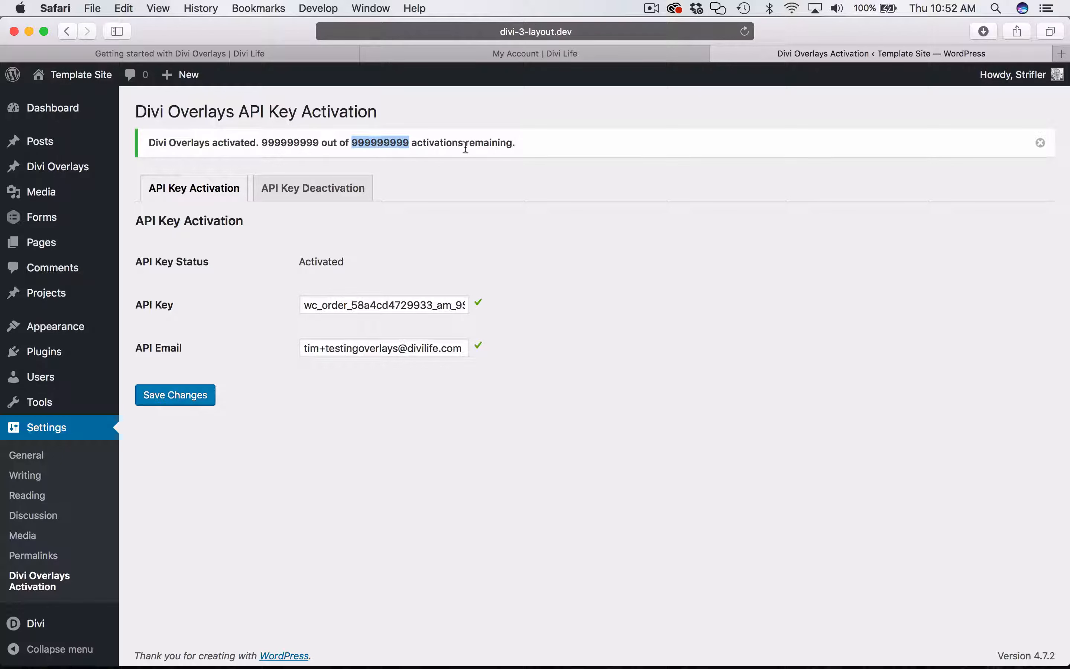
pyautogui.click(364, 458)
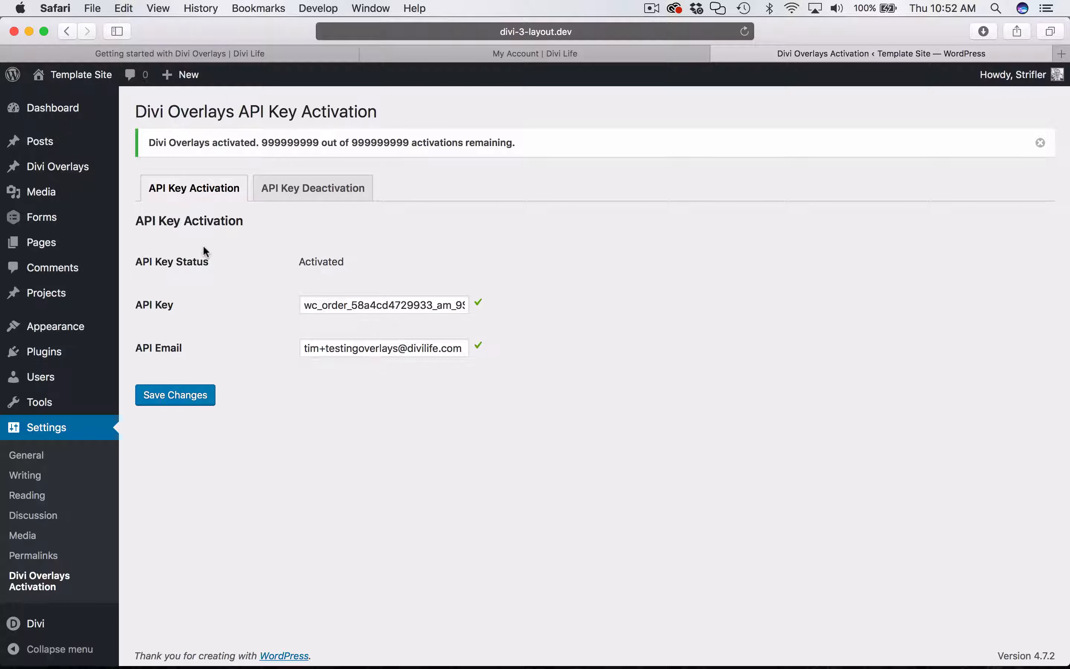
# - Inspect the API key deactivation option without saving it, and return to the API key activation settings
pyautogui.click(305, 202)
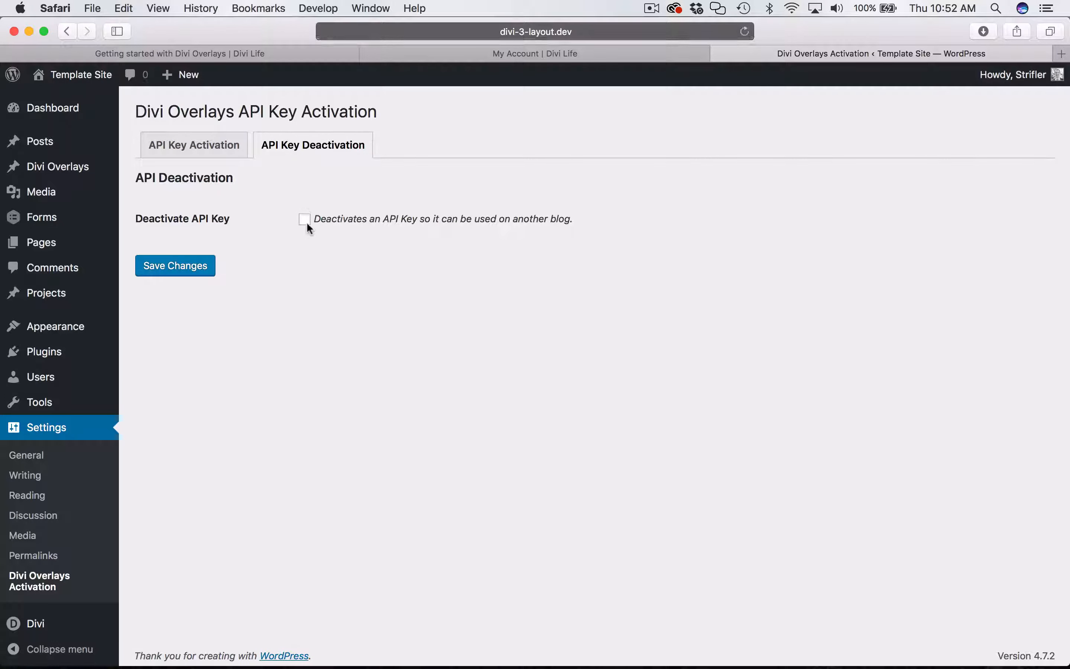
pyautogui.click(304, 219)
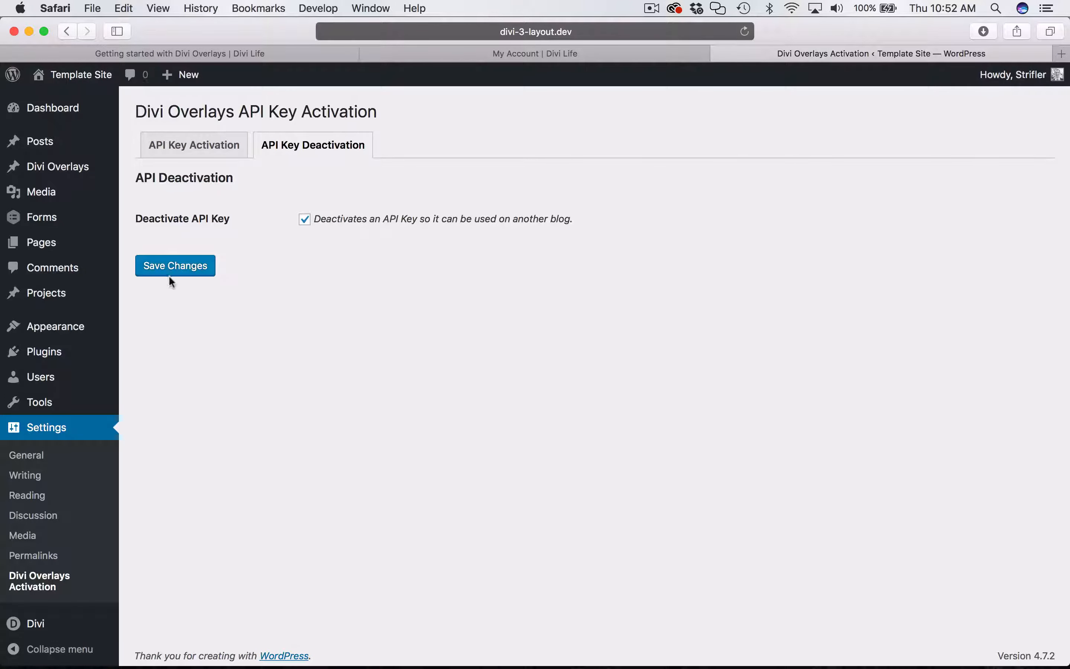
pyautogui.click(304, 220)
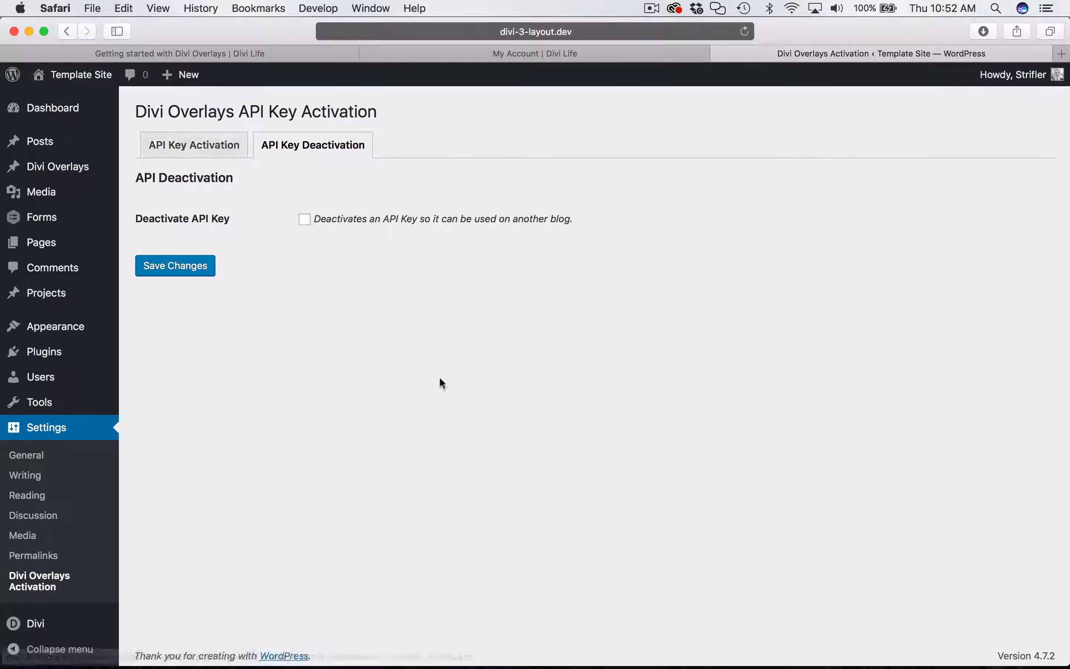
pyautogui.click(187, 141)
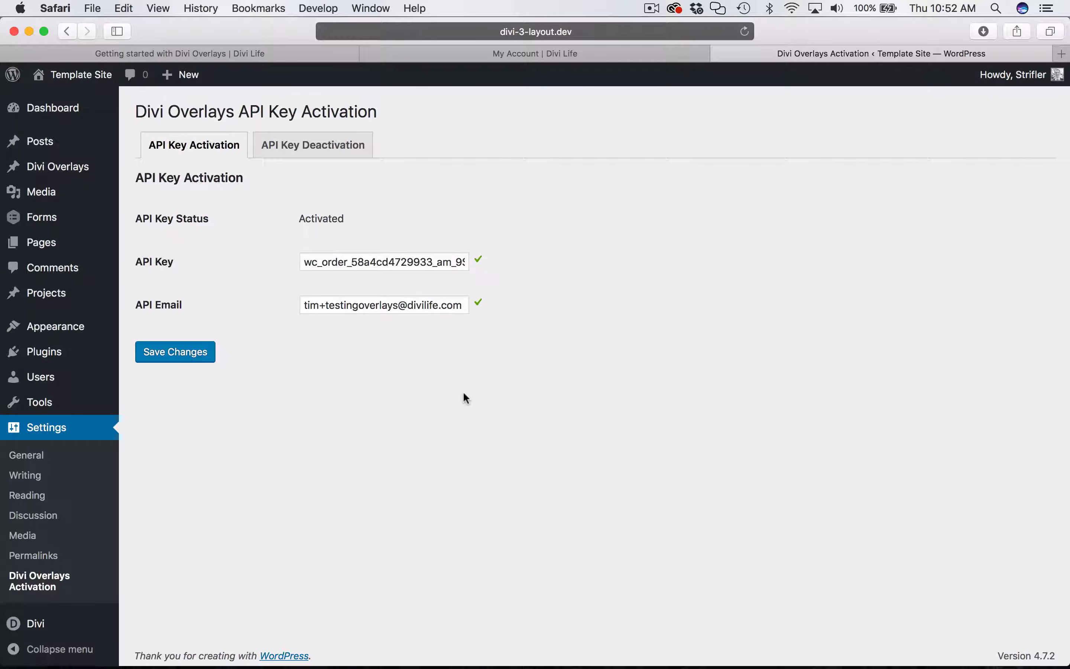
# - Read the Getting Started with Divi Overlays guide, focusing on the three steps for creating and implementing an overlay
pyautogui.click(218, 51)
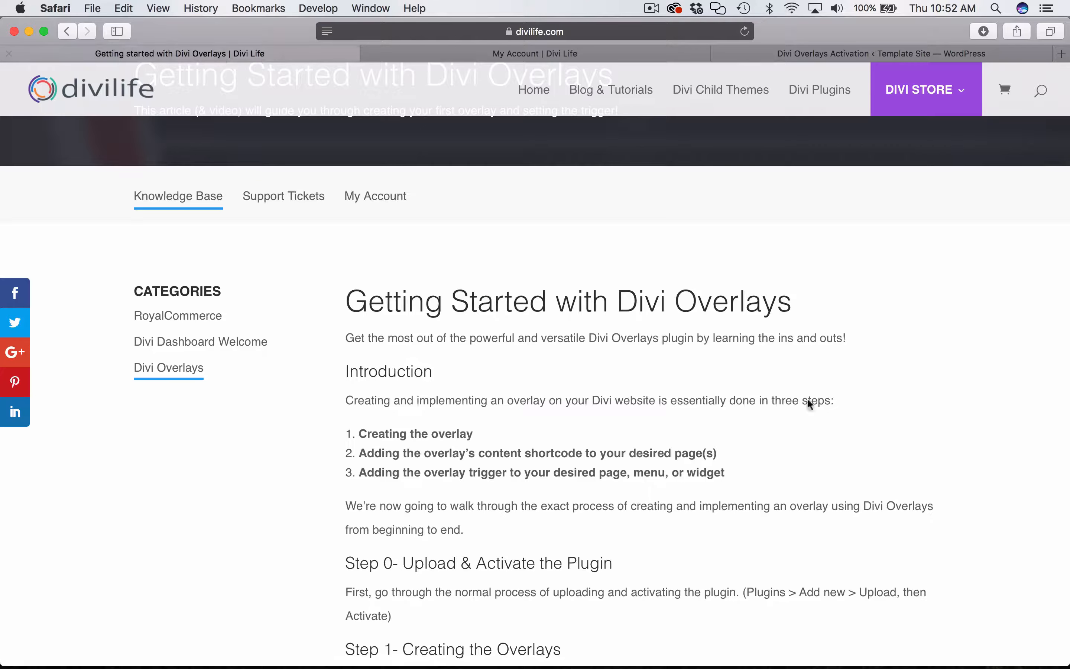
pyautogui.scroll(-6, 819, 406)
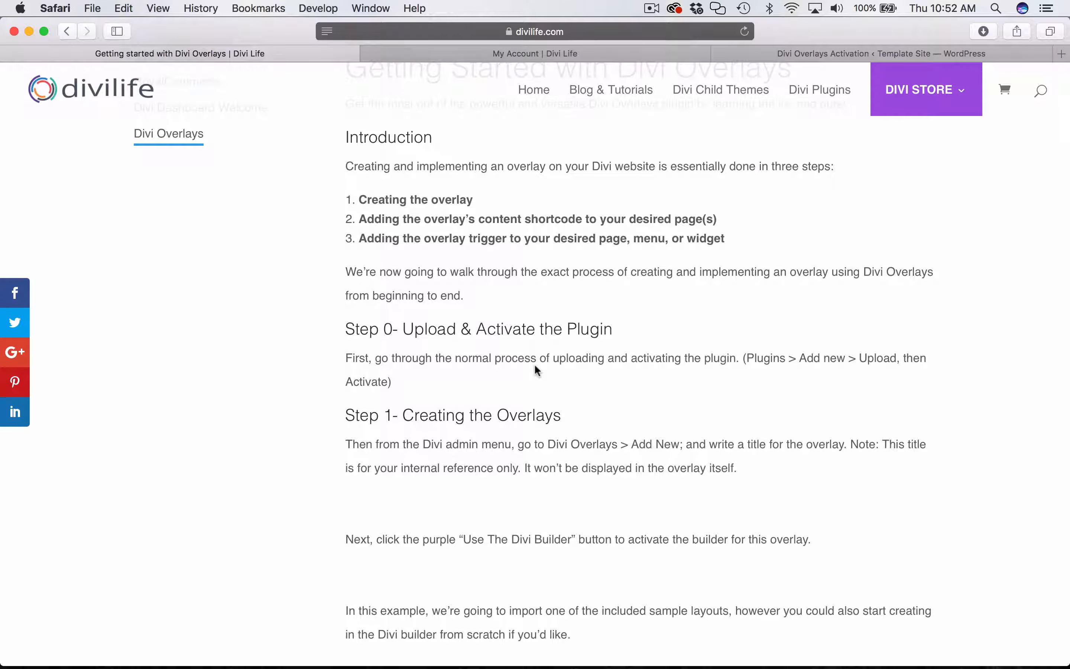
pyautogui.scroll(-18, 536, 371)
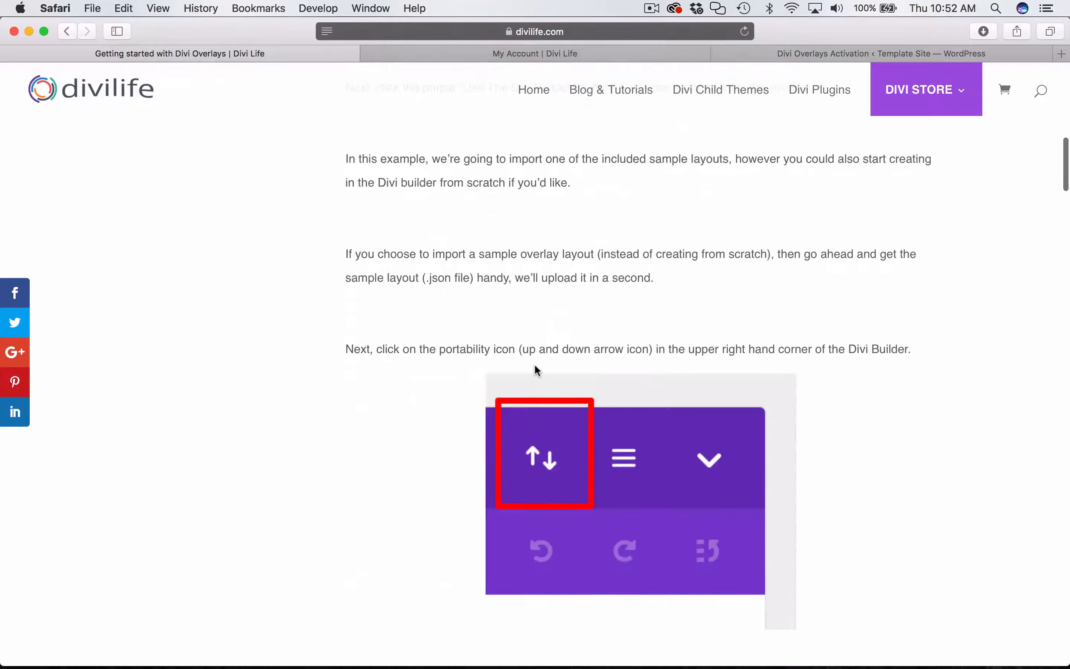
pyautogui.scroll(13, 537, 371)
pyautogui.scroll(5, 536, 371)
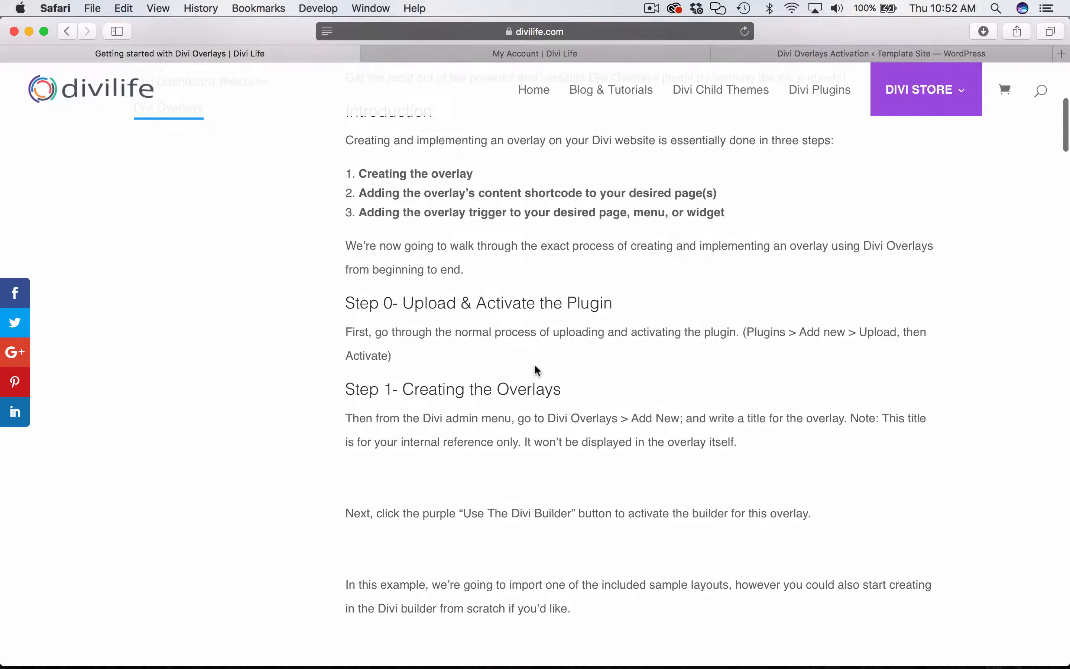
pyautogui.scroll(2, 536, 371)
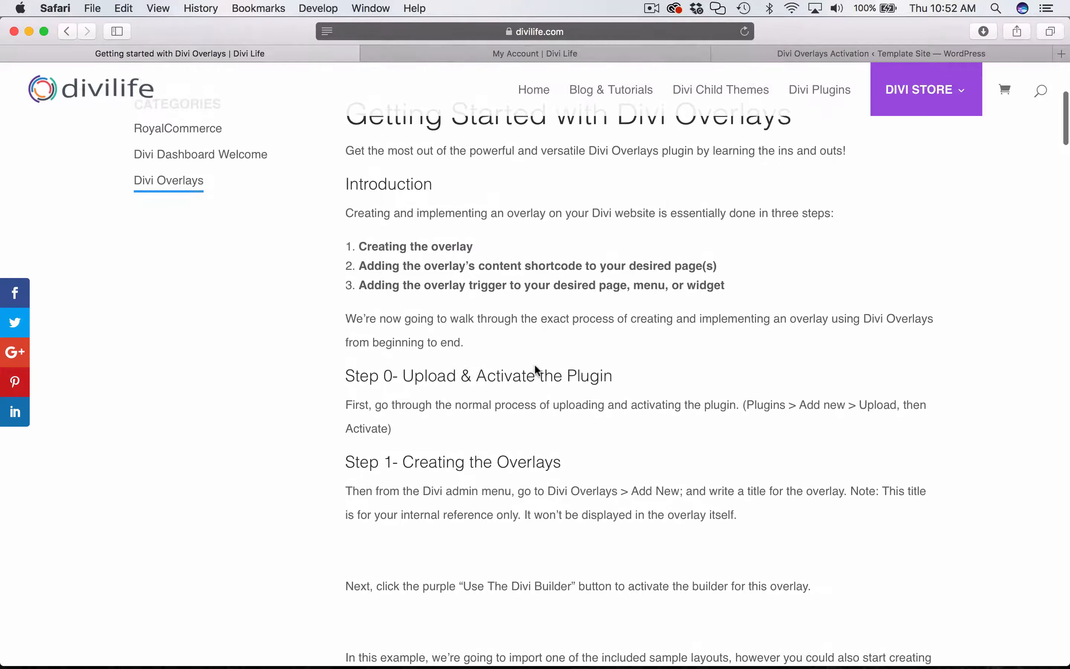
pyautogui.scroll(2, 308, 235)
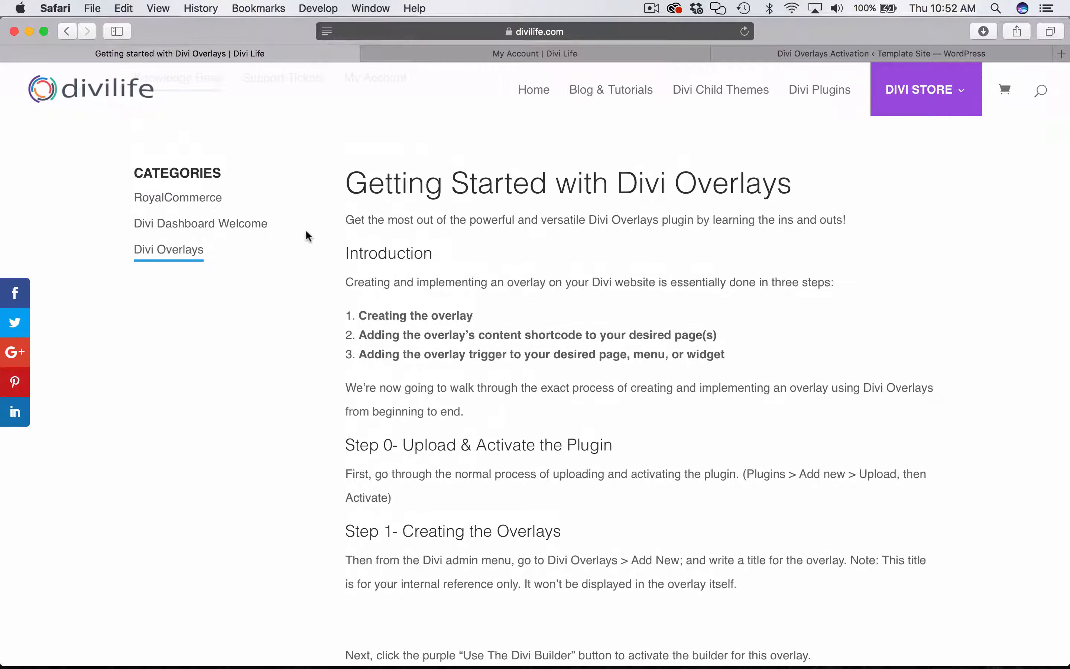
pyautogui.moveTo(347, 315); pyautogui.dragTo(734, 353)
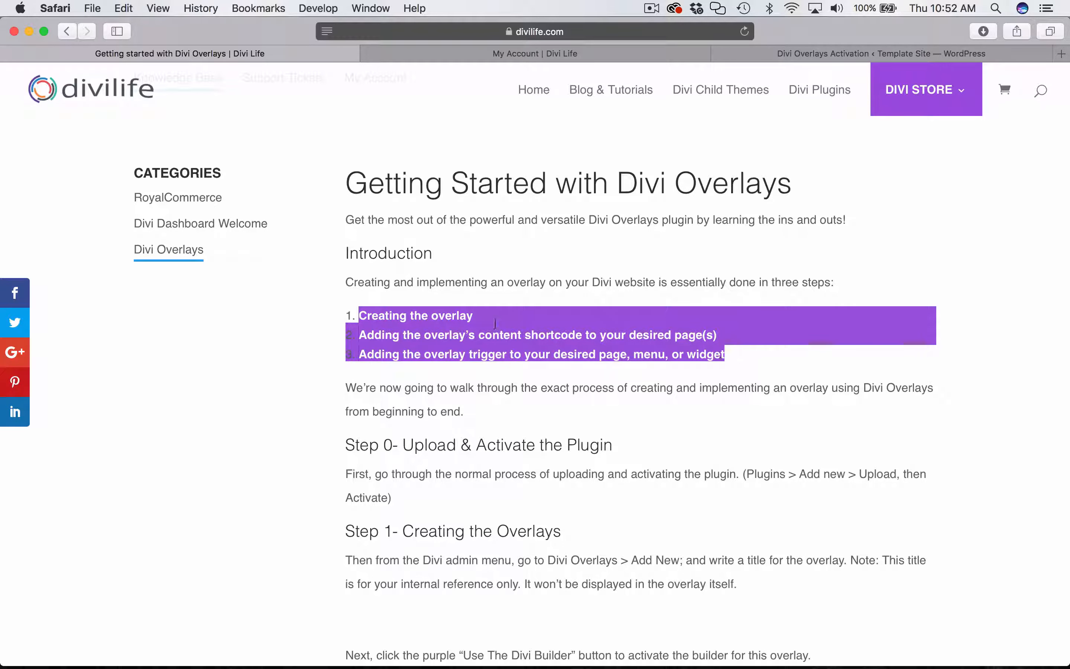
pyautogui.click(472, 321)
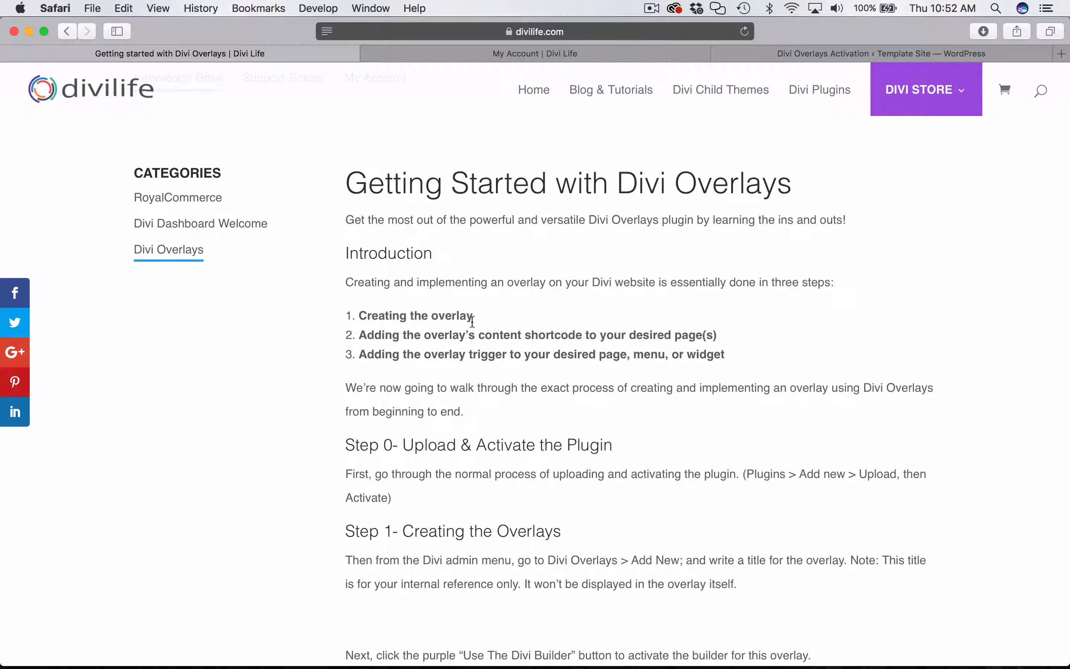
pyautogui.moveTo(358, 334); pyautogui.dragTo(737, 338)
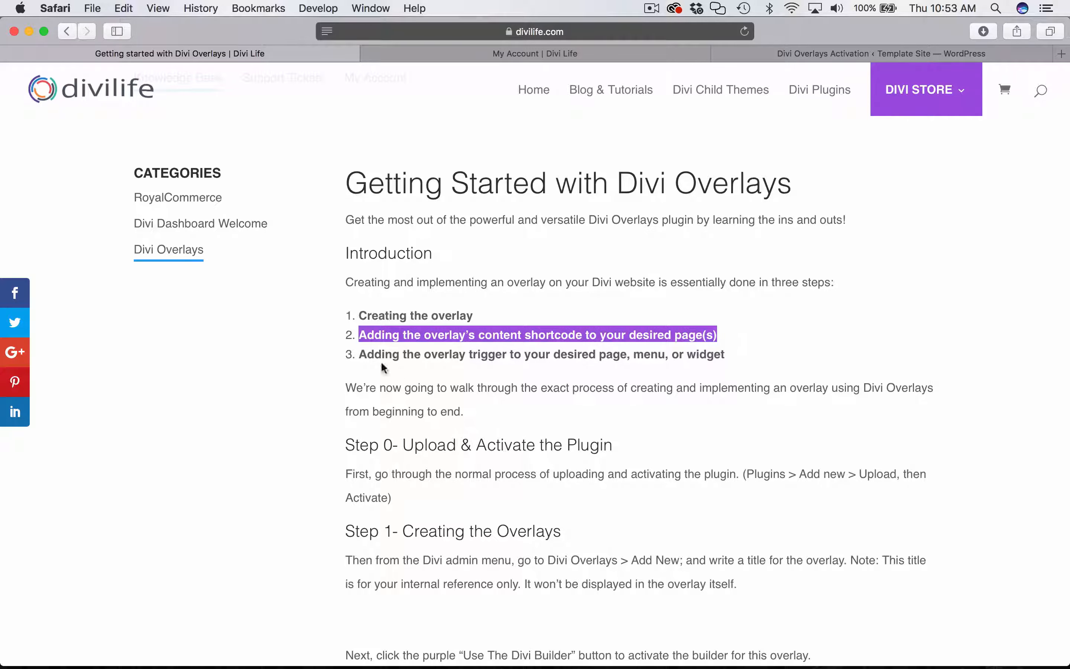
pyautogui.moveTo(359, 353); pyautogui.dragTo(732, 356)
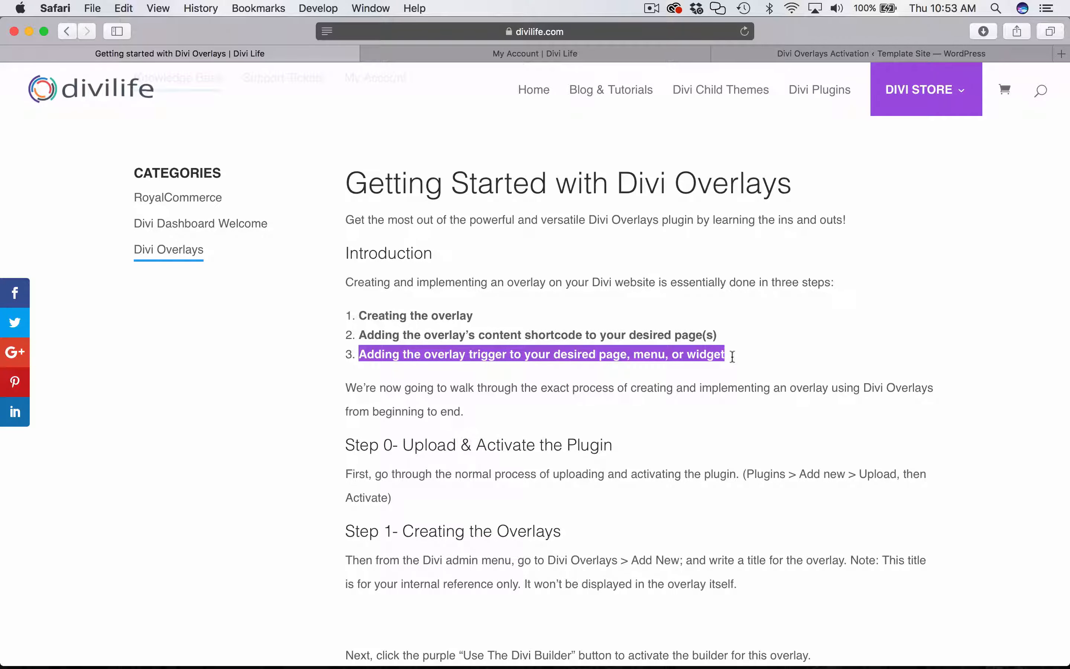
pyautogui.click(585, 445)
pyautogui.scroll(-6, 586, 446)
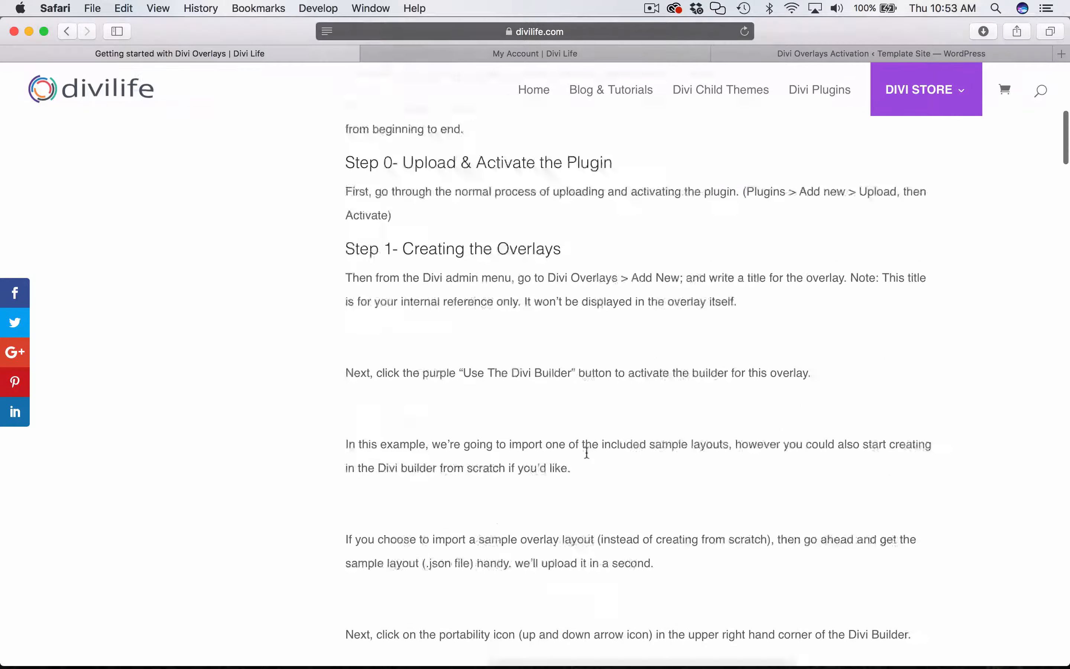
pyautogui.scroll(8, 586, 448)
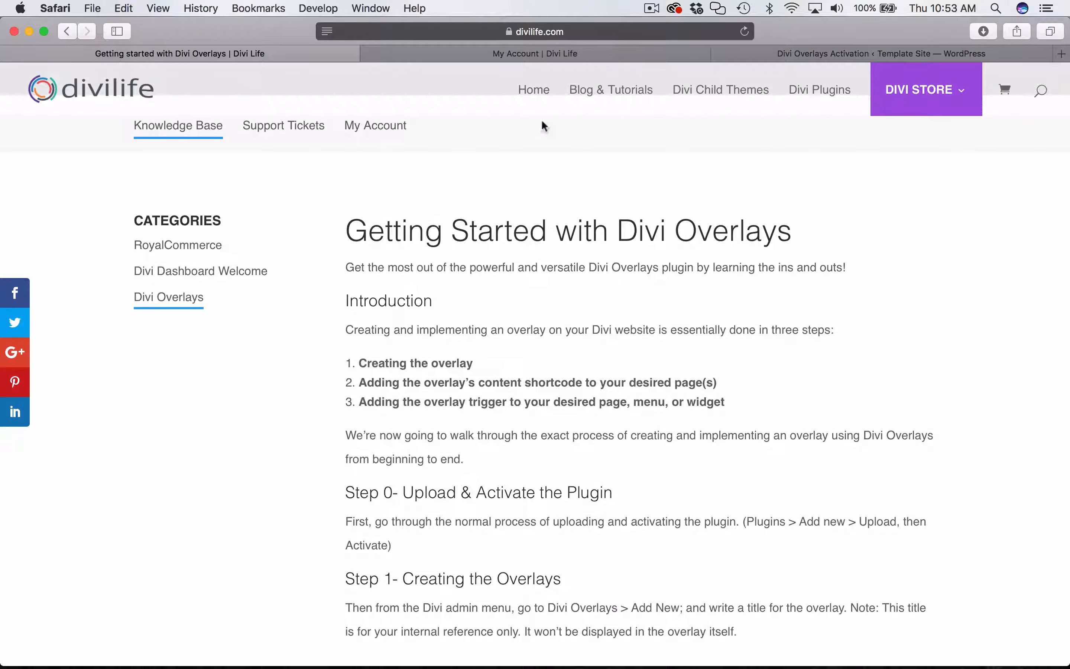
# - Return to the WordPress site, open the list of Divi Overlays and move the existing Test Overlay to the trash
pyautogui.click(508, 51)
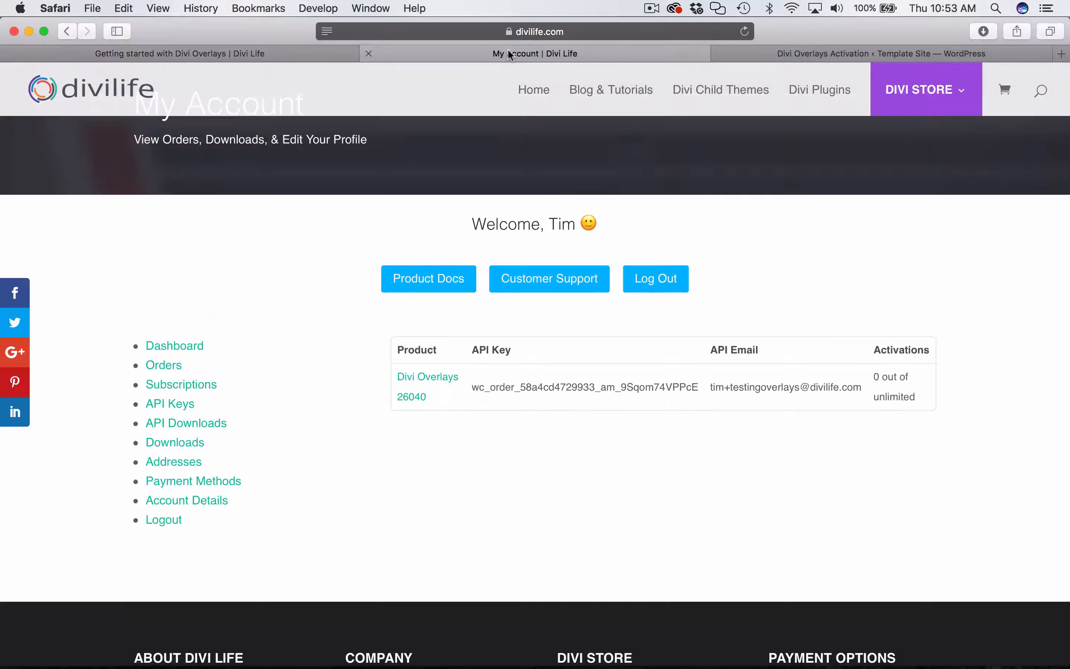
pyautogui.click(813, 52)
pyautogui.moveTo(64, 171)
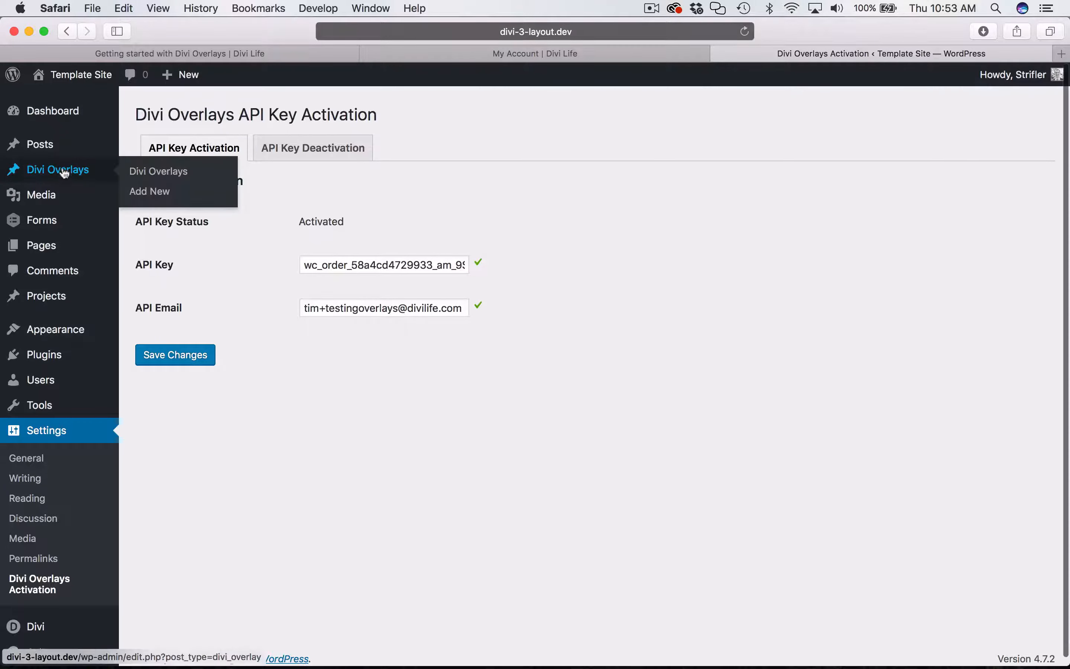
pyautogui.scroll(-1, 62, 190)
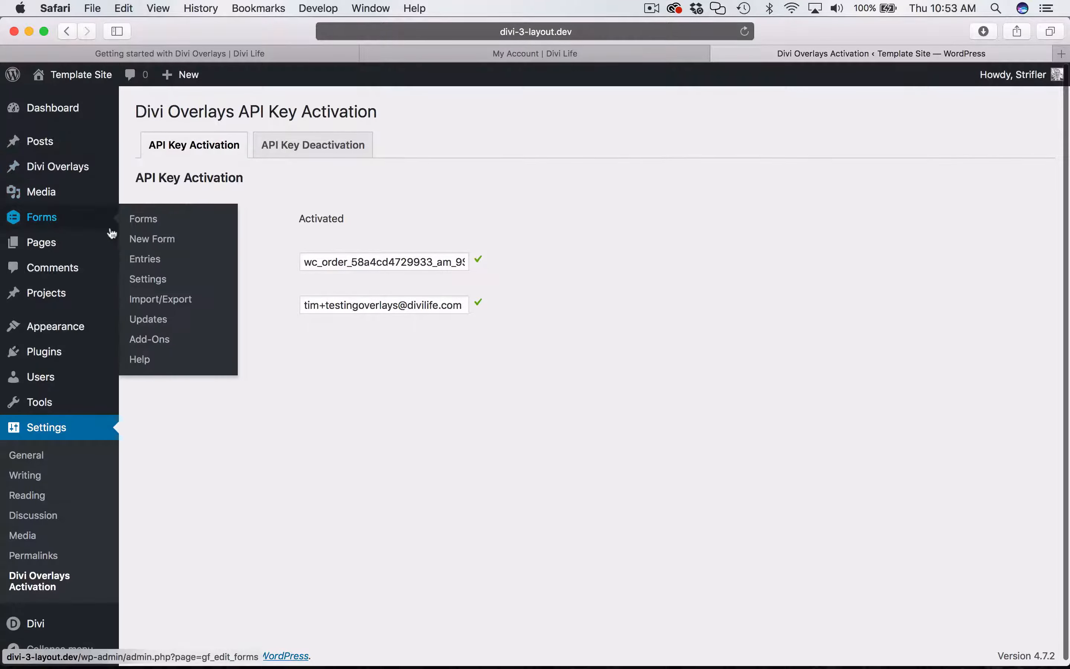
pyautogui.click(51, 168)
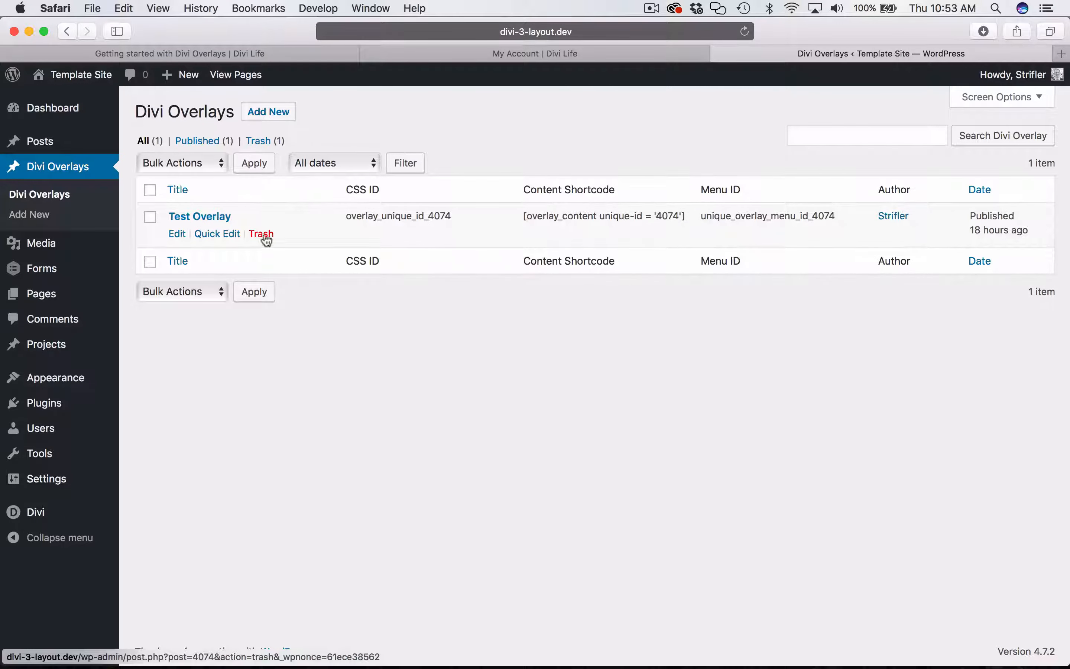
pyautogui.click(260, 234)
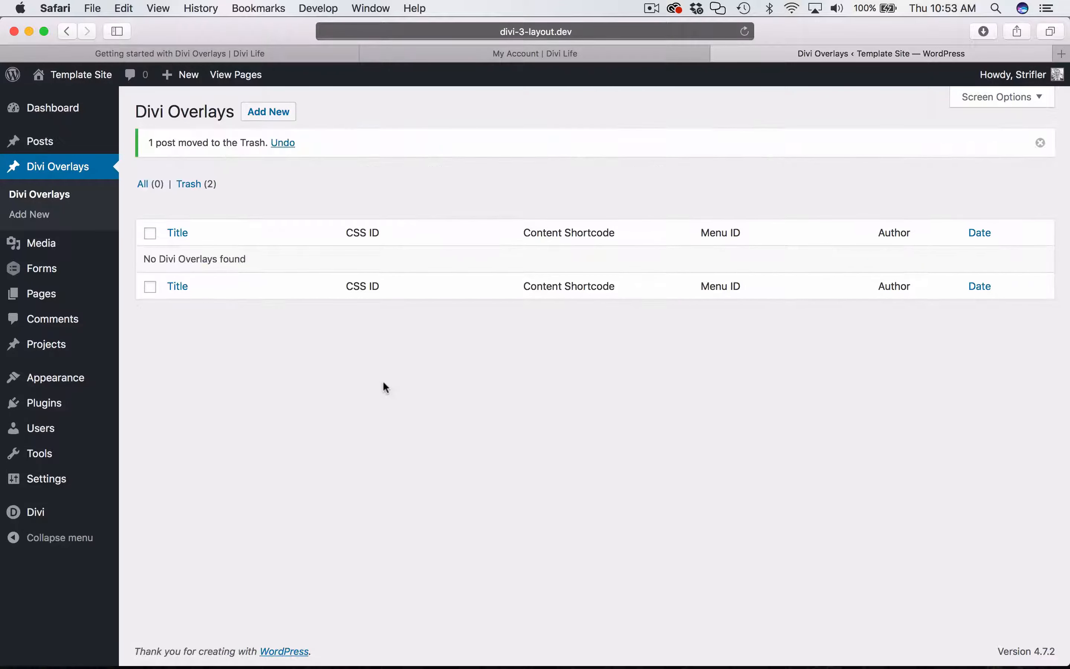
# - Start a new Divi overlay and title it Test Overlay
pyautogui.click(254, 112)
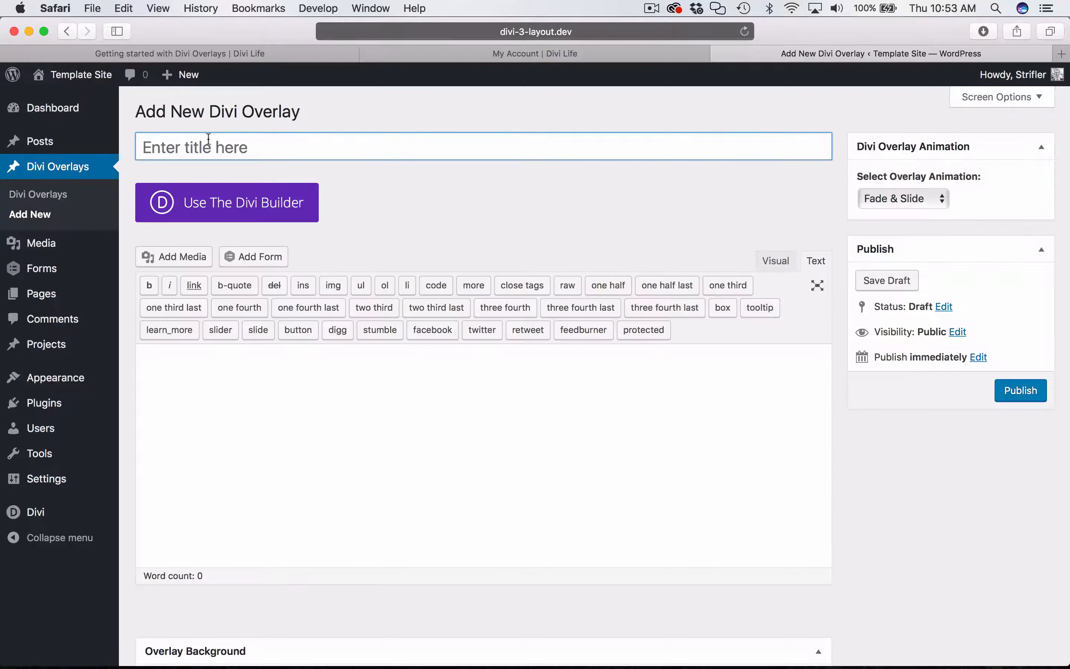
pyautogui.click(191, 149)
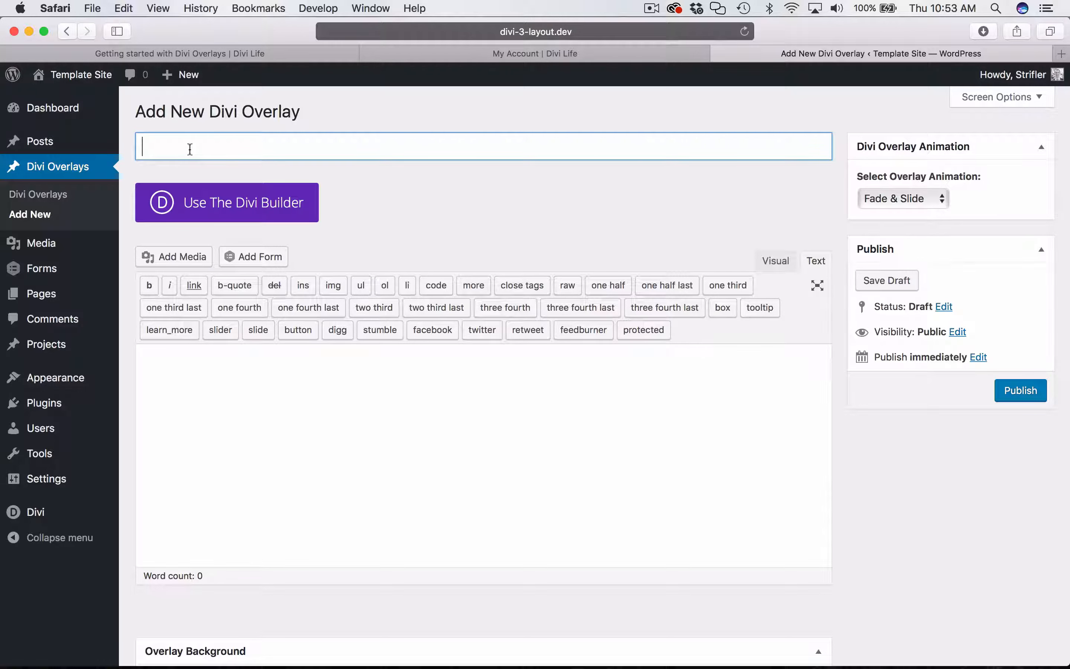
pyautogui.write('Test Overlay')
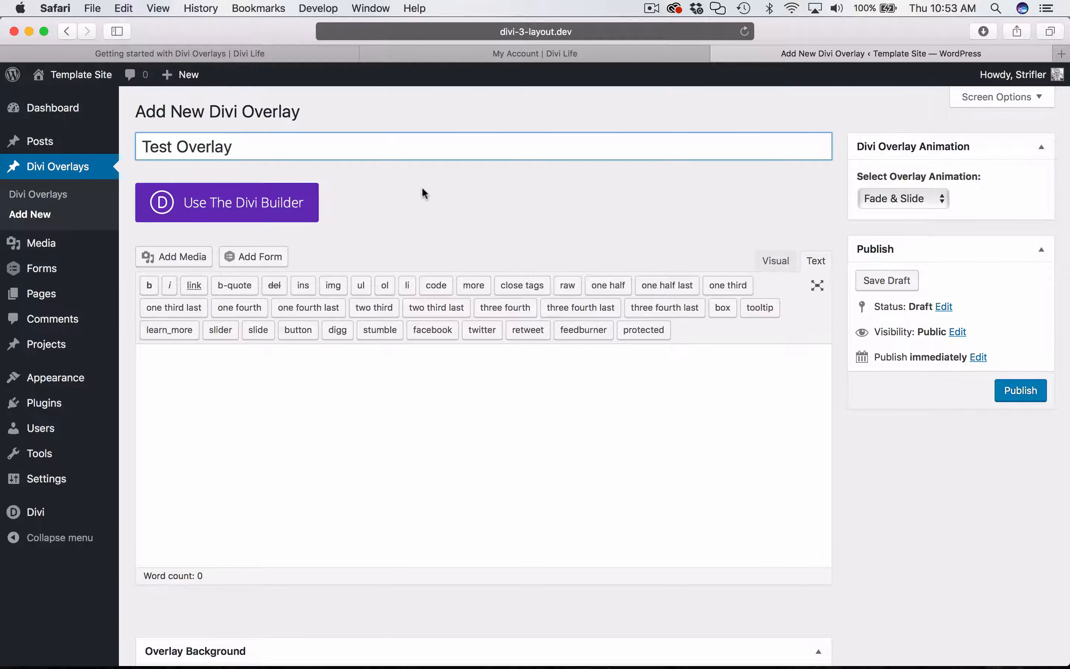
pyautogui.click(402, 188)
pyautogui.click(266, 154)
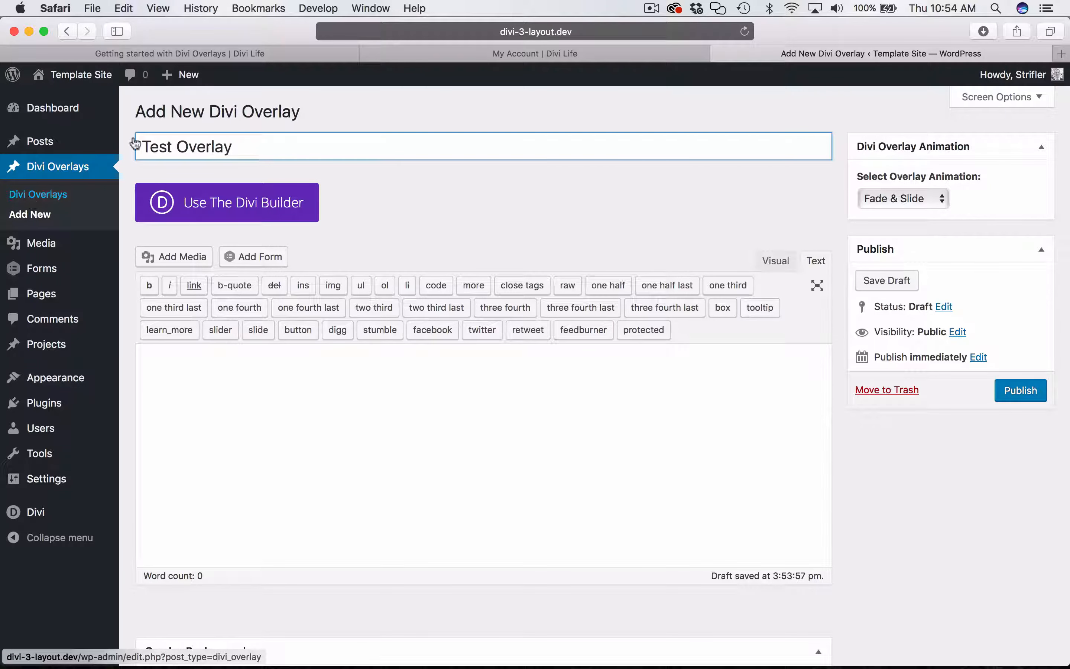
# - Switch the Test Overlay's content editing to the Divi Builder and look over its overlay background settings
pyautogui.click(185, 146)
pyautogui.doubleClick(185, 146)
pyautogui.click(391, 216)
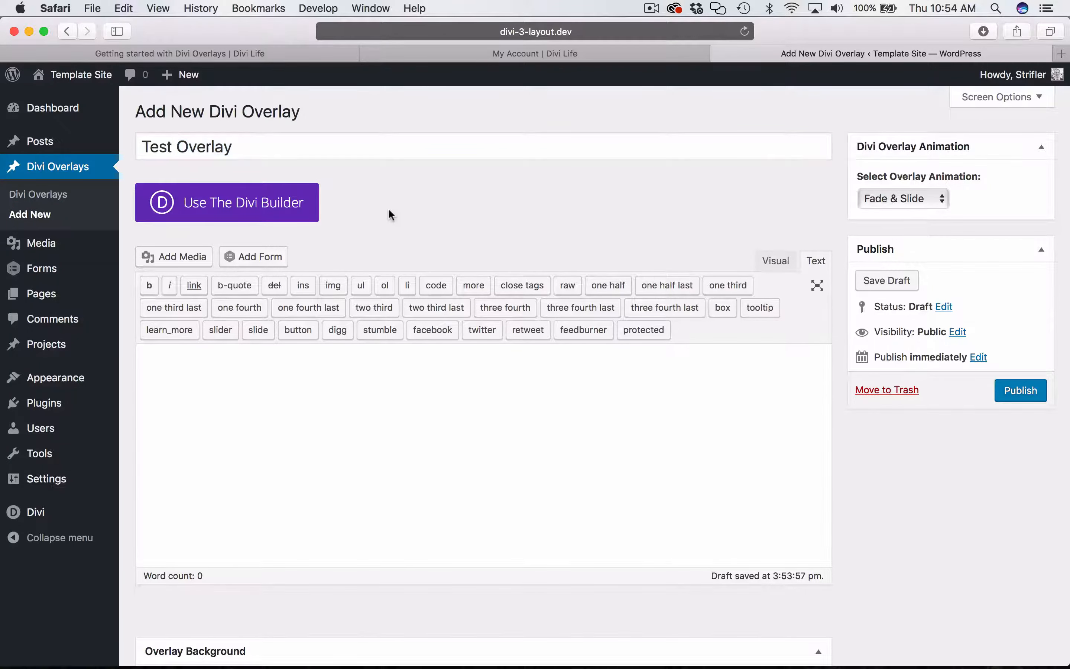
pyautogui.tripleClick(186, 132)
pyautogui.click(511, 231)
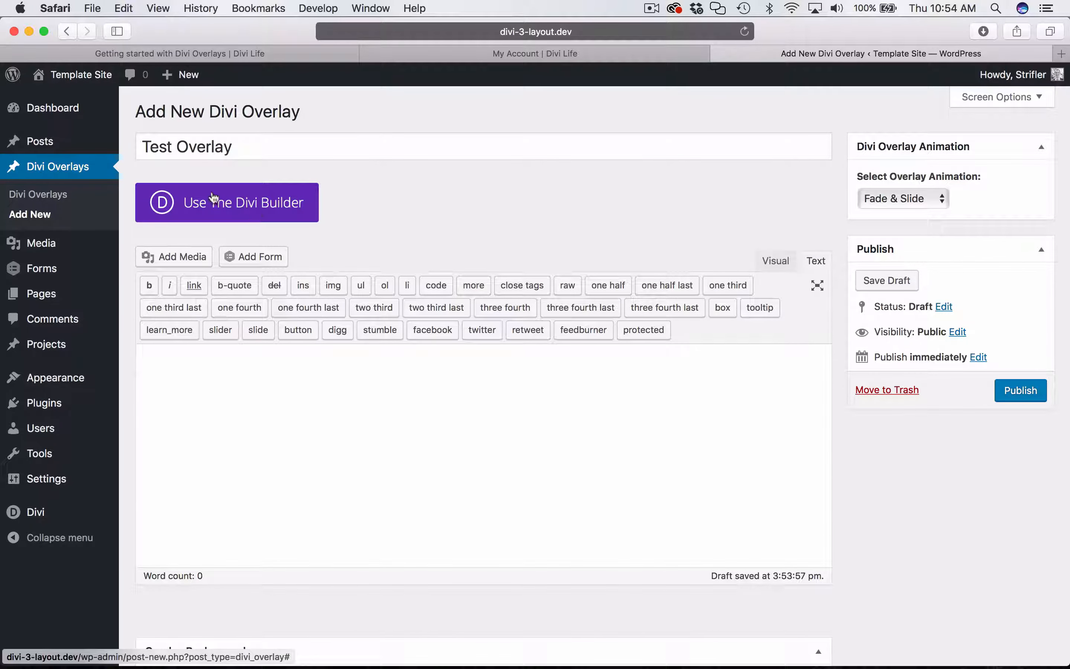
pyautogui.click(264, 204)
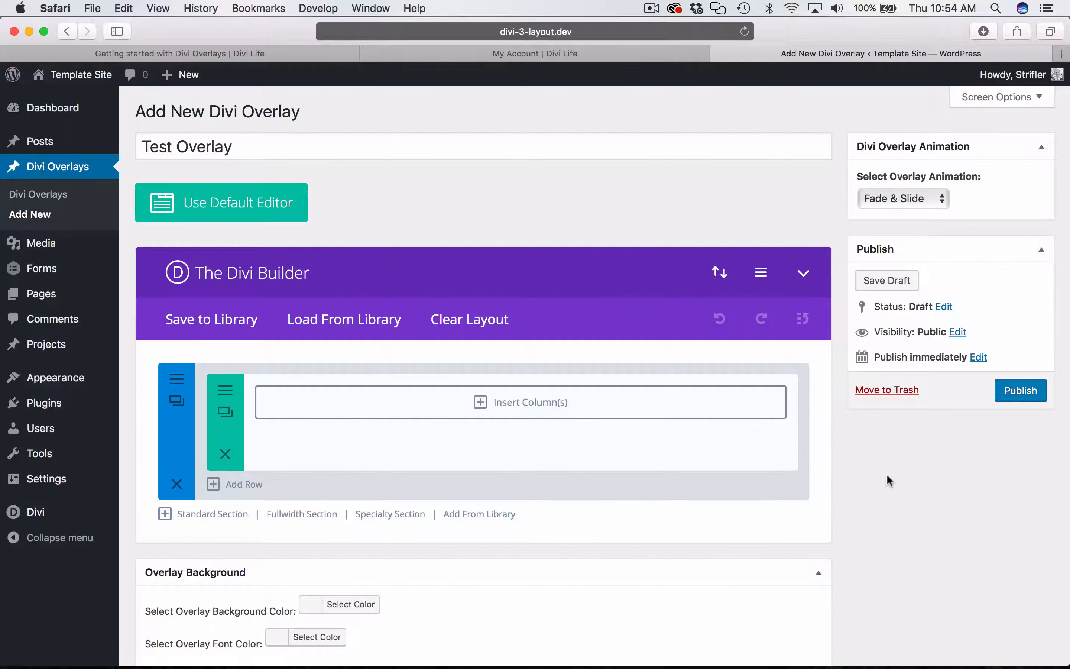
pyautogui.scroll(-3, 885, 473)
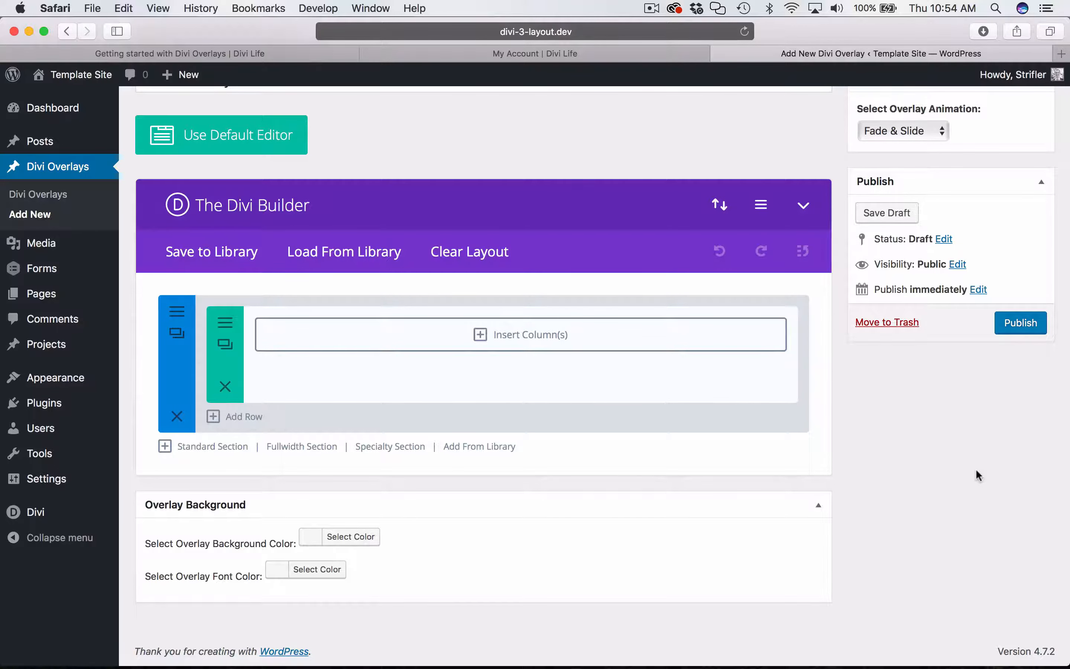
pyautogui.scroll(3, 521, 200)
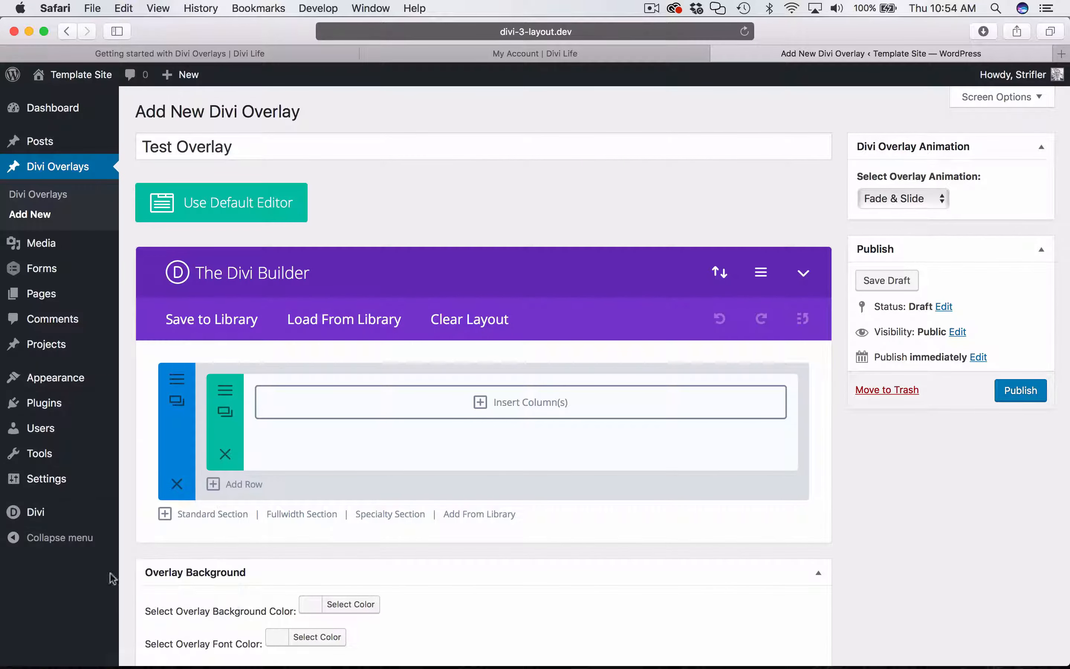
# - Check the saved library layouts available for loading into the overlay, and leave without loading one
pyautogui.moveTo(89, 511)
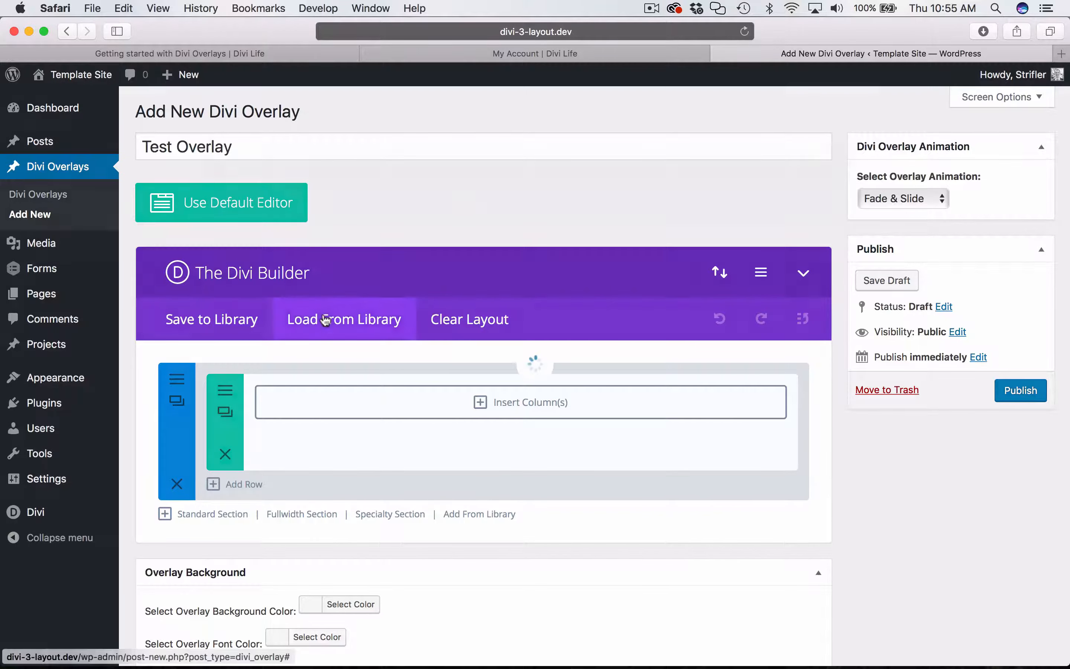
pyautogui.click(362, 319)
pyautogui.click(424, 185)
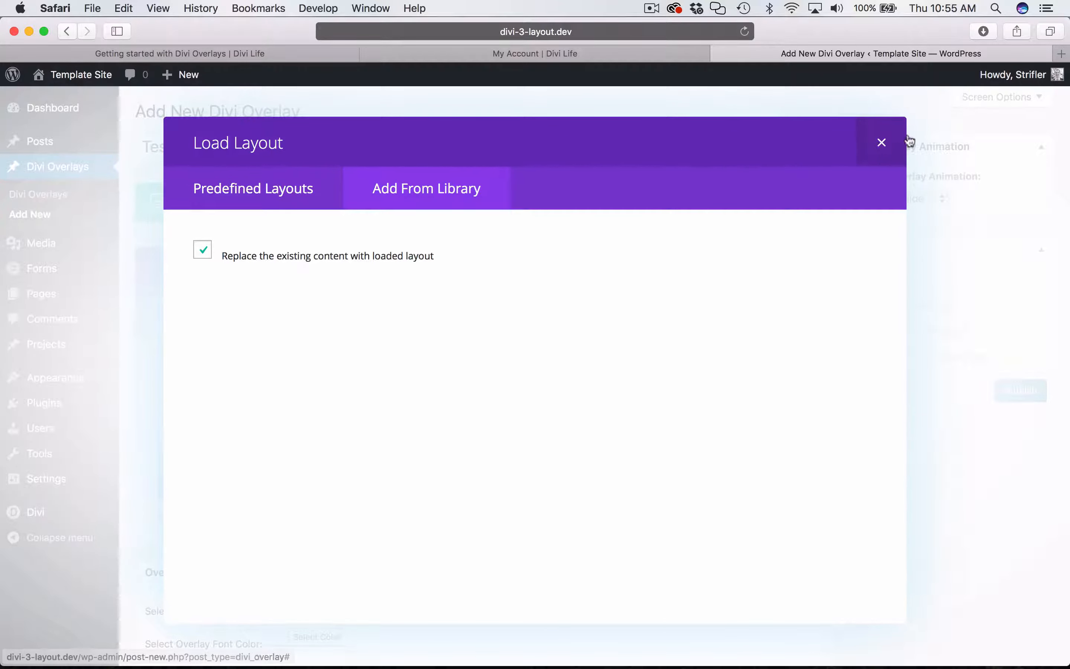
pyautogui.click(880, 139)
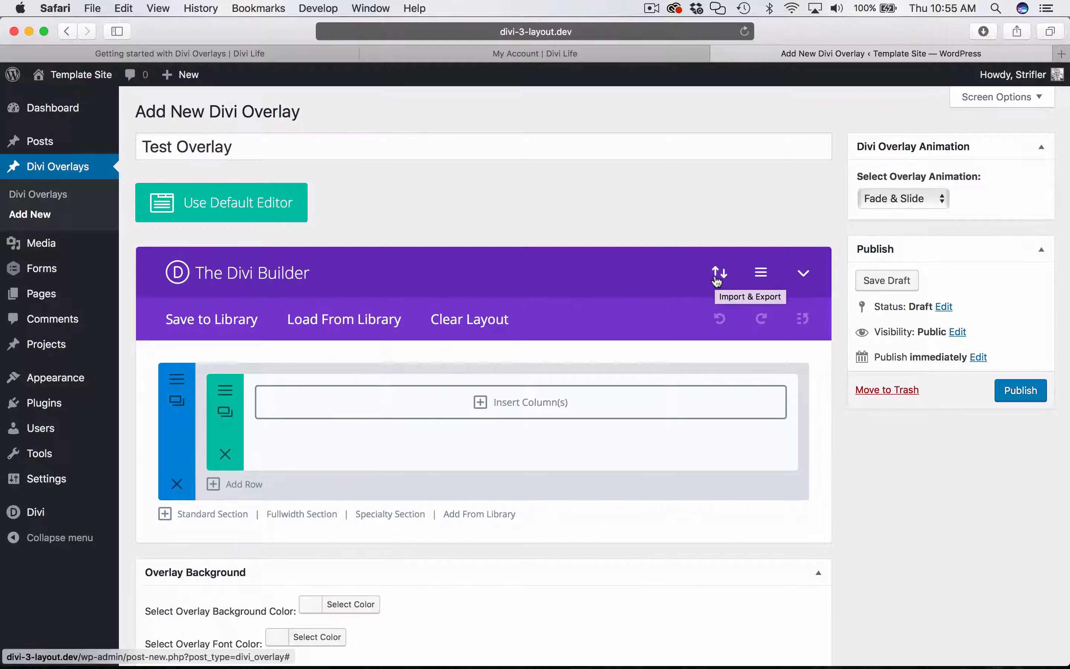
# - Import the layout file class-modal-sample-layout.json from the Downloads folder into the overlay's Divi Builder
pyautogui.click(717, 274)
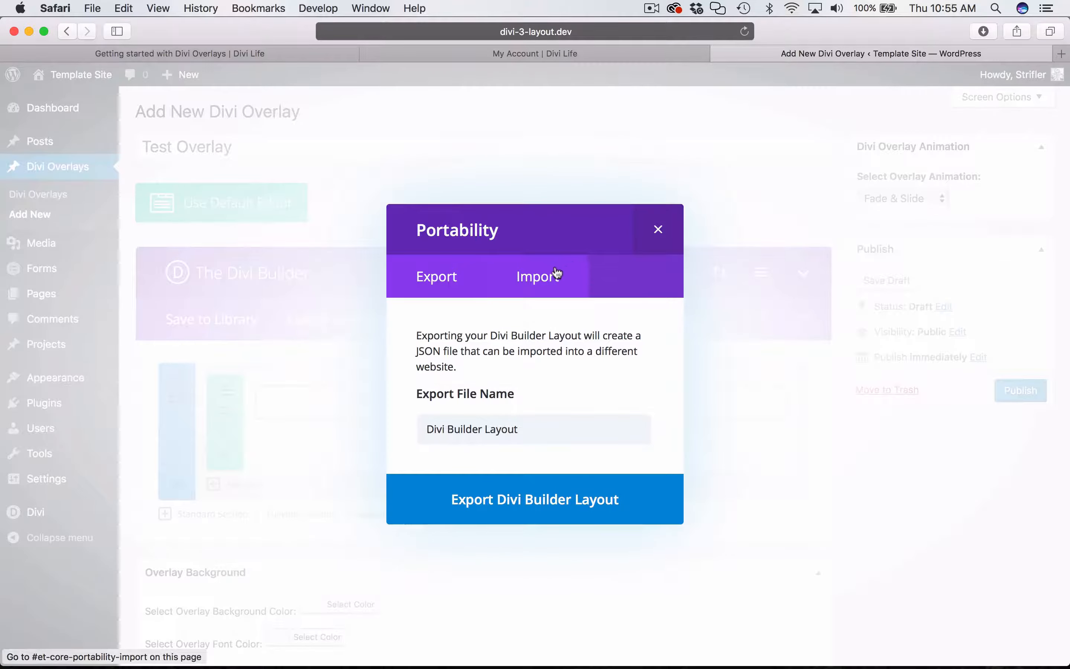
pyautogui.click(548, 287)
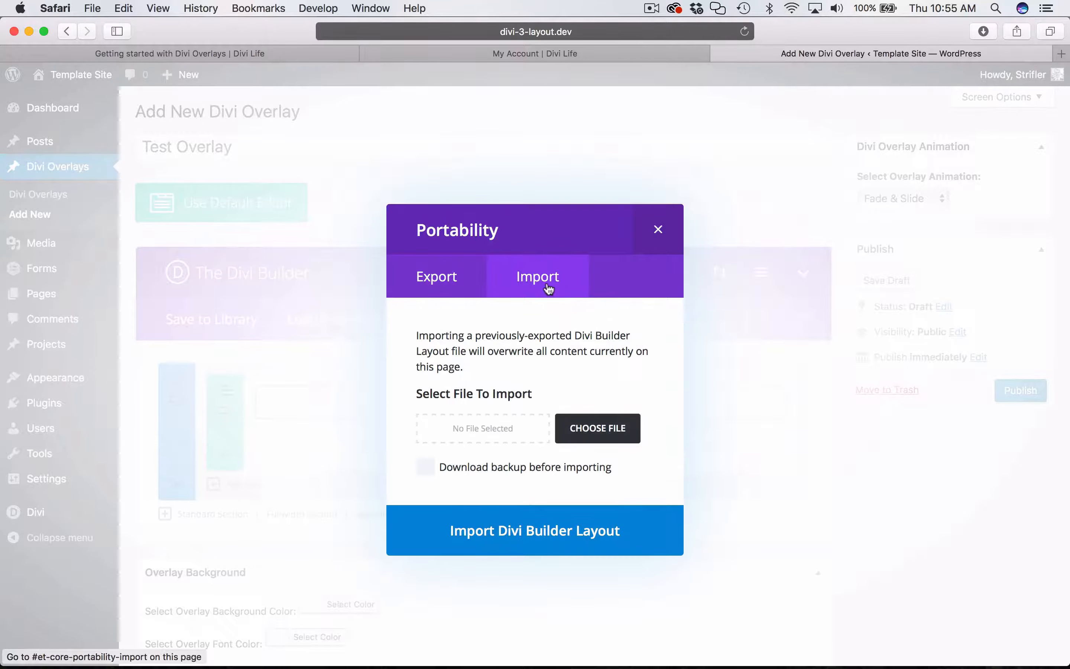
pyautogui.click(590, 428)
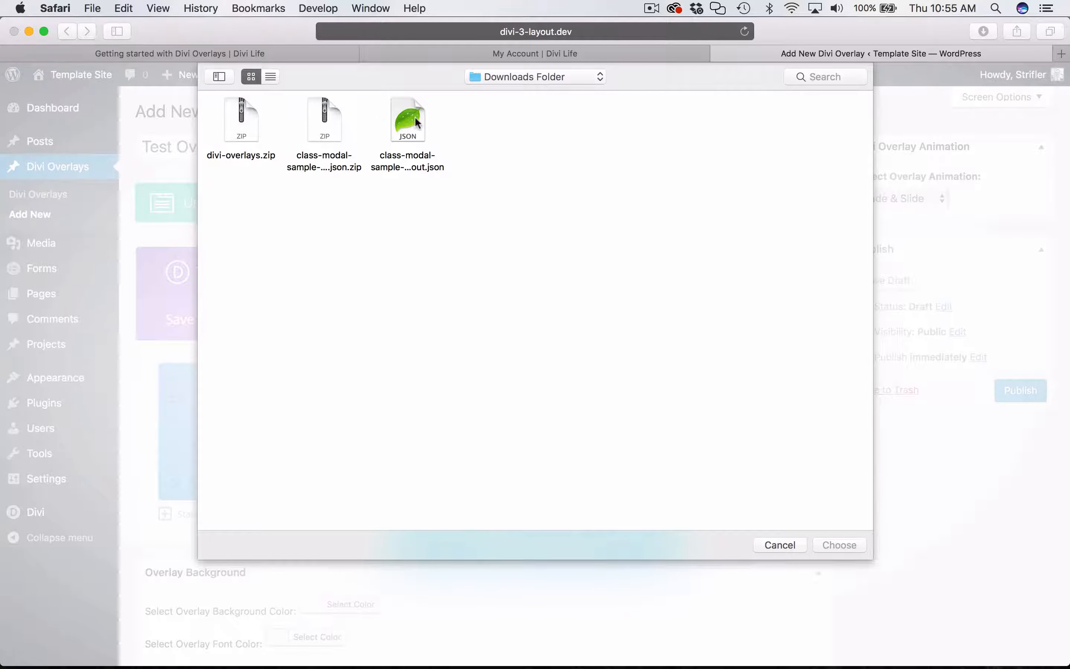
pyautogui.click(330, 124)
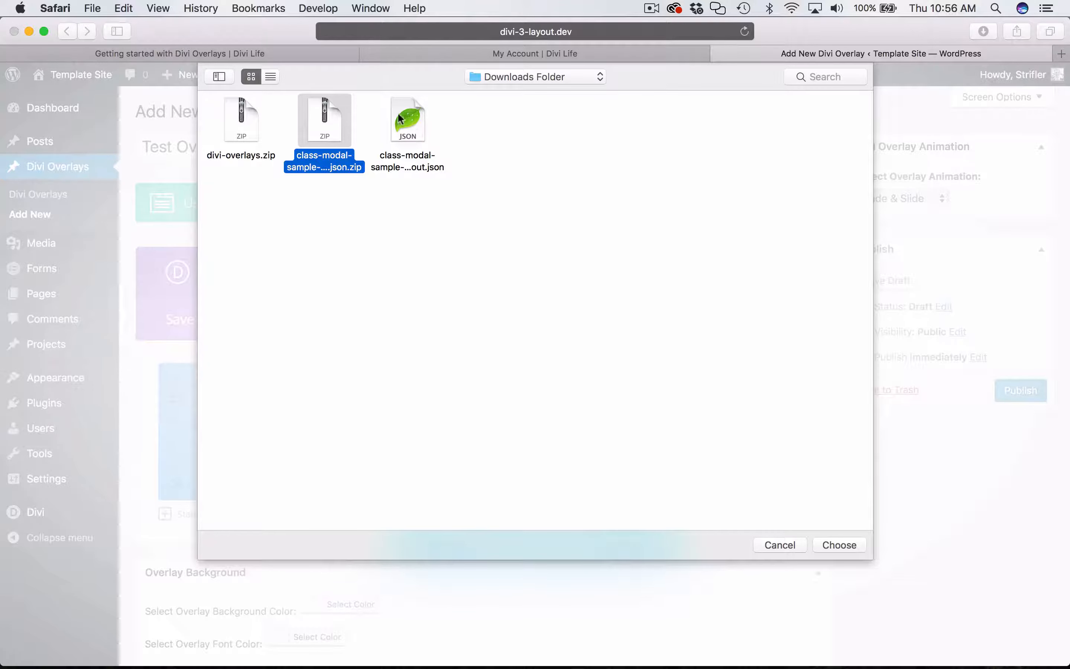
pyautogui.click(437, 290)
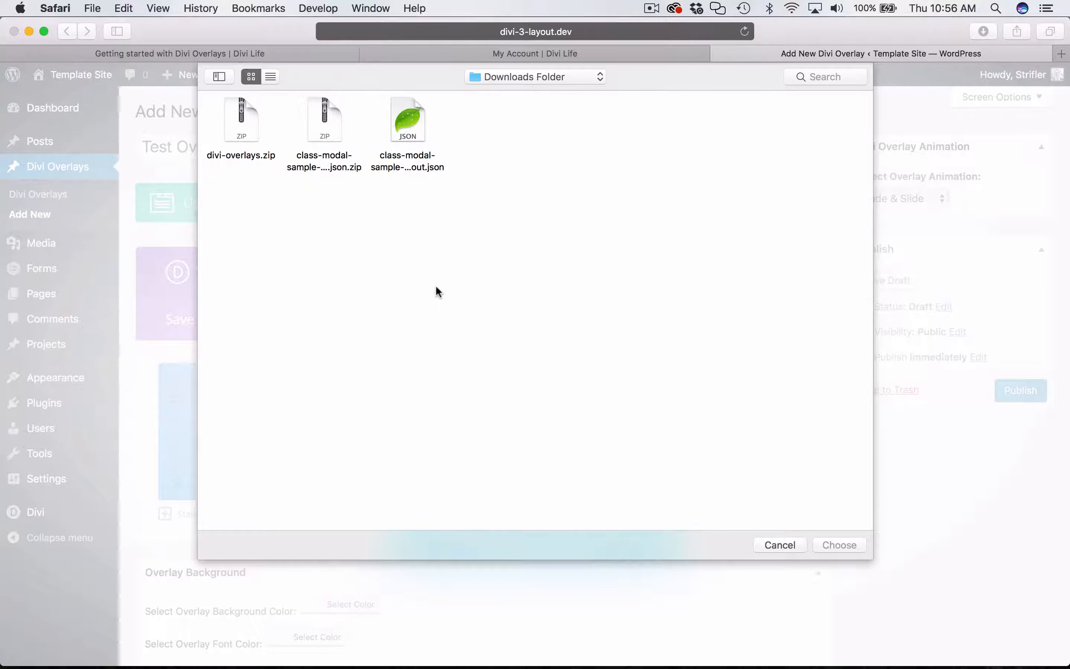
pyautogui.click(402, 119)
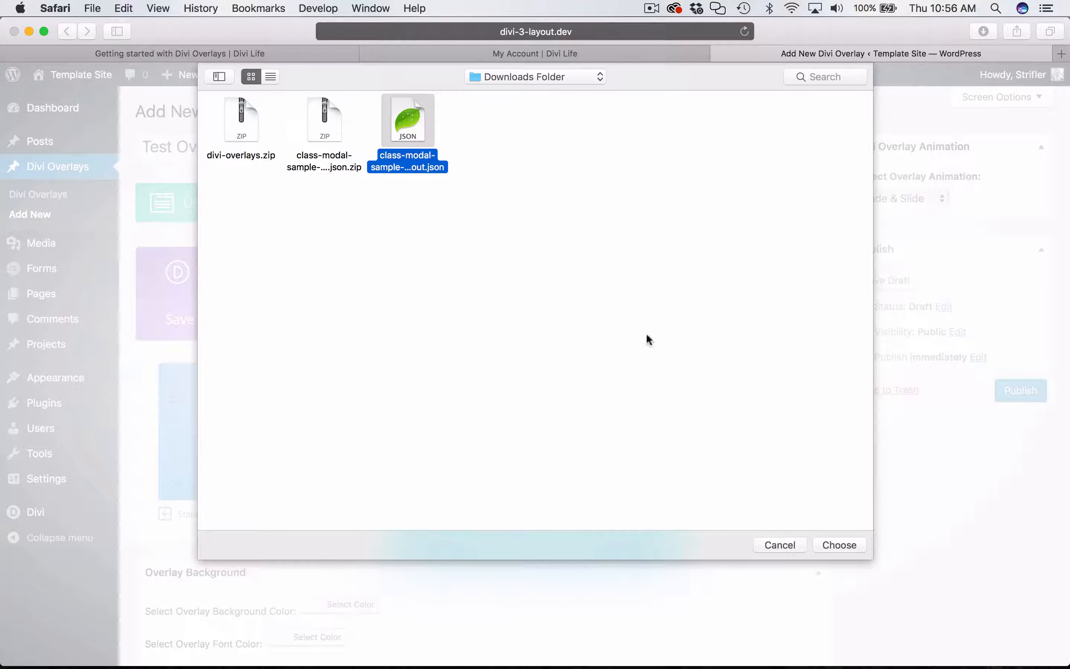
pyautogui.click(840, 545)
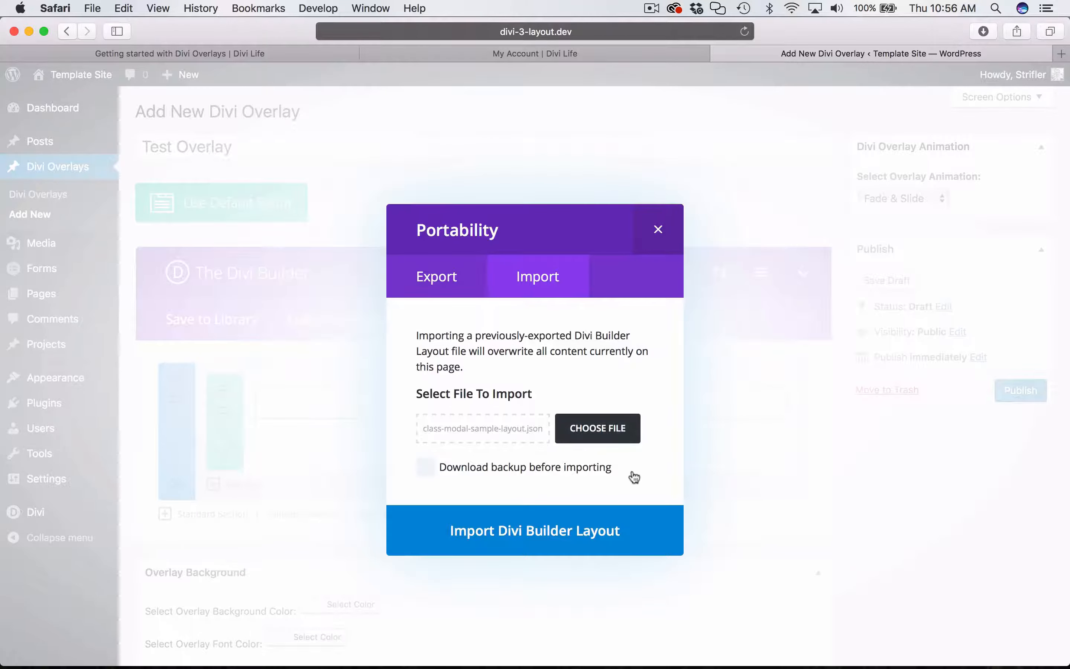
pyautogui.click(549, 536)
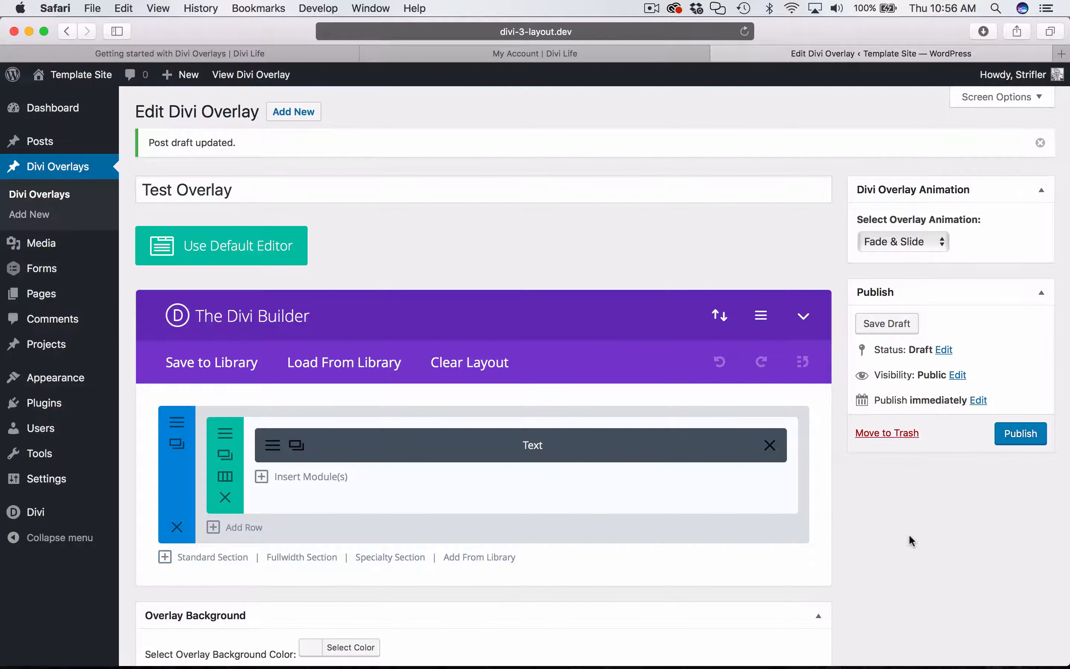
# - Review the overlay's imported layout and settings, and set its overlay animation to Slide down
pyautogui.scroll(-5, 908, 534)
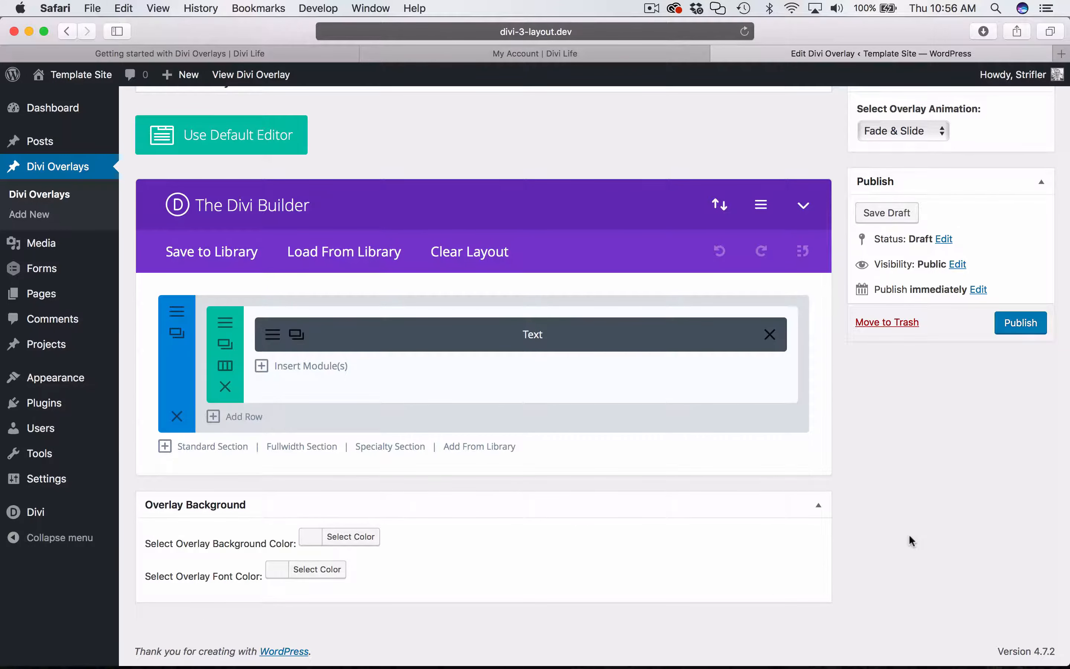
pyautogui.scroll(2, 909, 533)
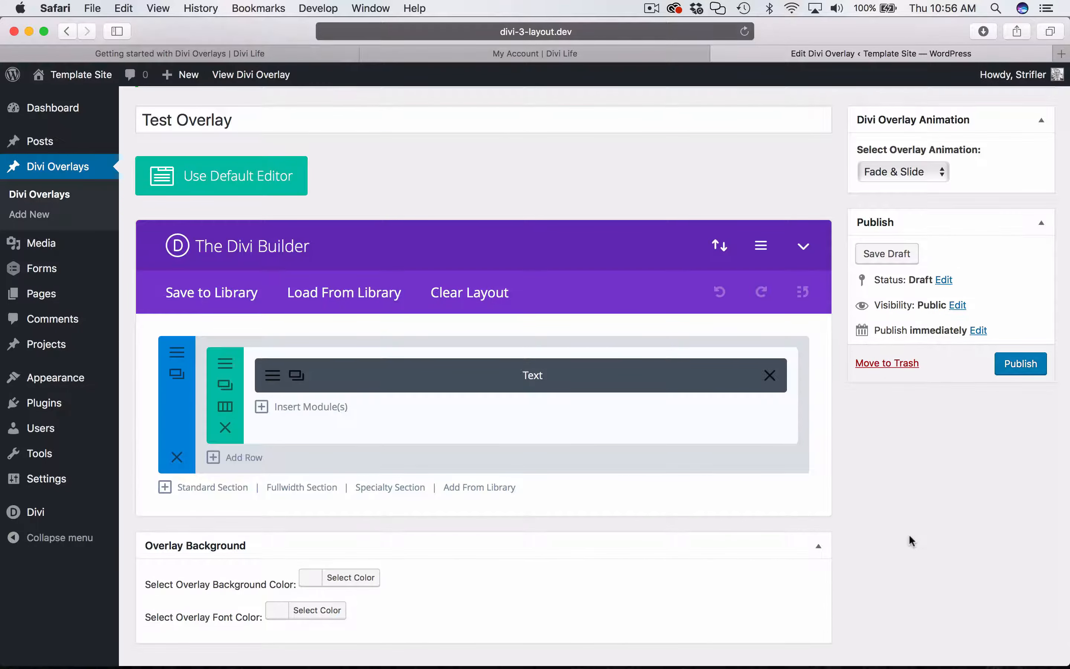
pyautogui.scroll(3, 908, 534)
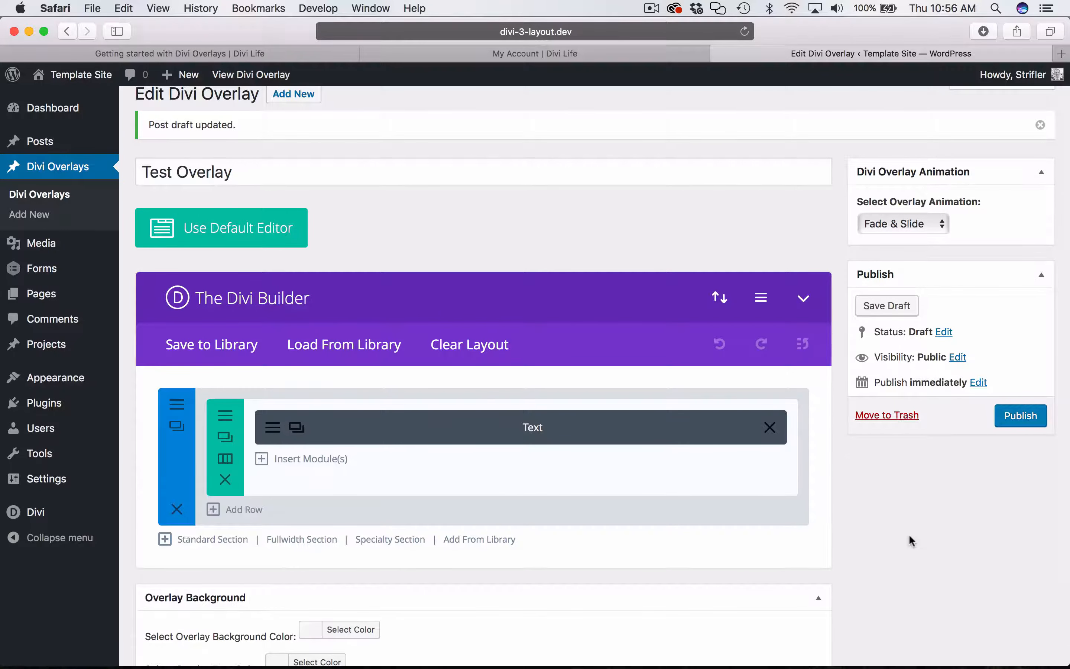
pyautogui.scroll(-3, 908, 533)
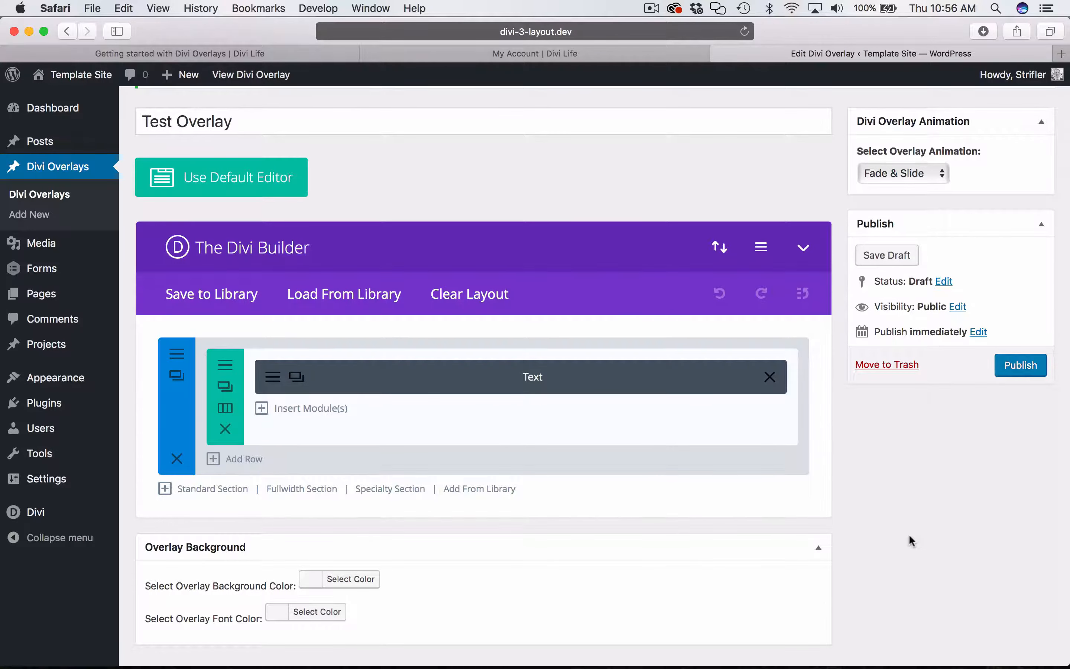
pyautogui.scroll(3, 909, 533)
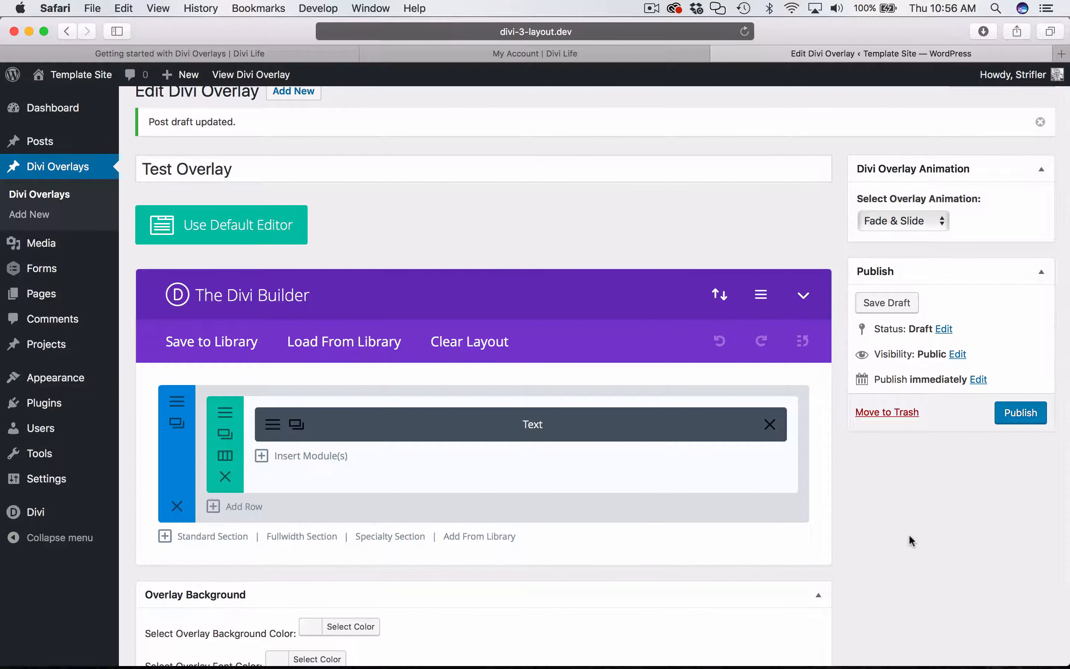
pyautogui.scroll(1, 908, 533)
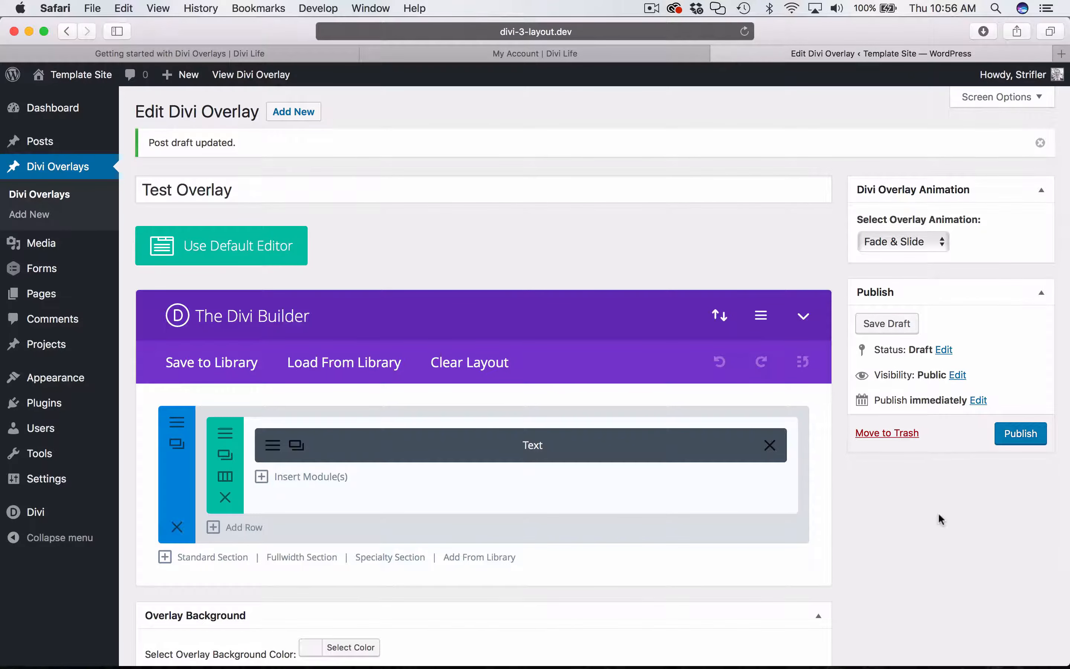
pyautogui.click(904, 239)
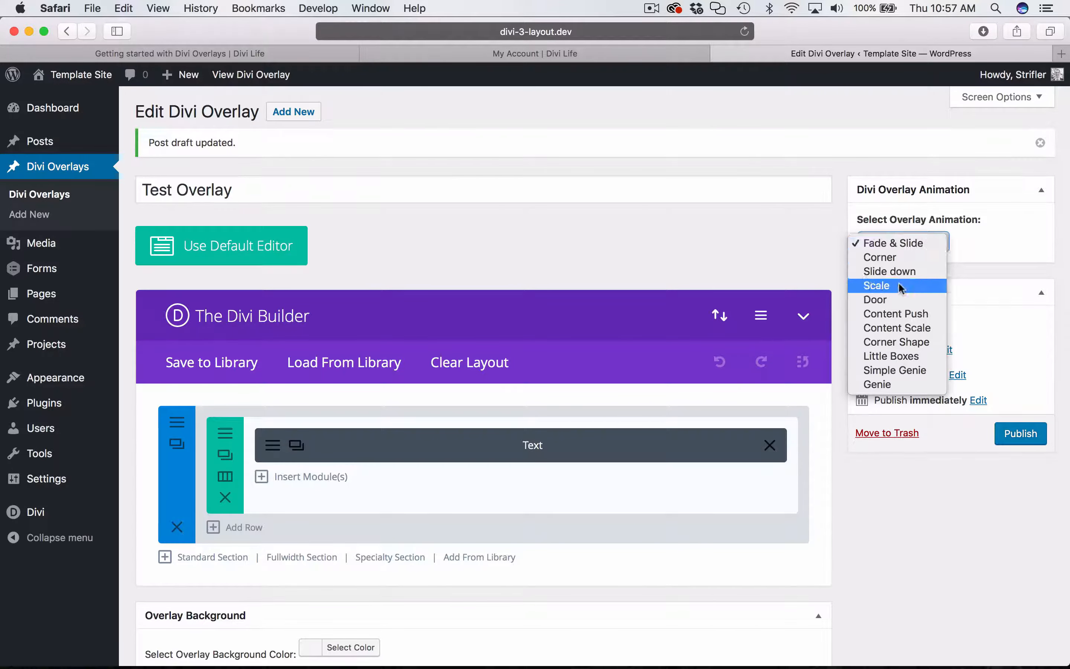
pyautogui.click(896, 269)
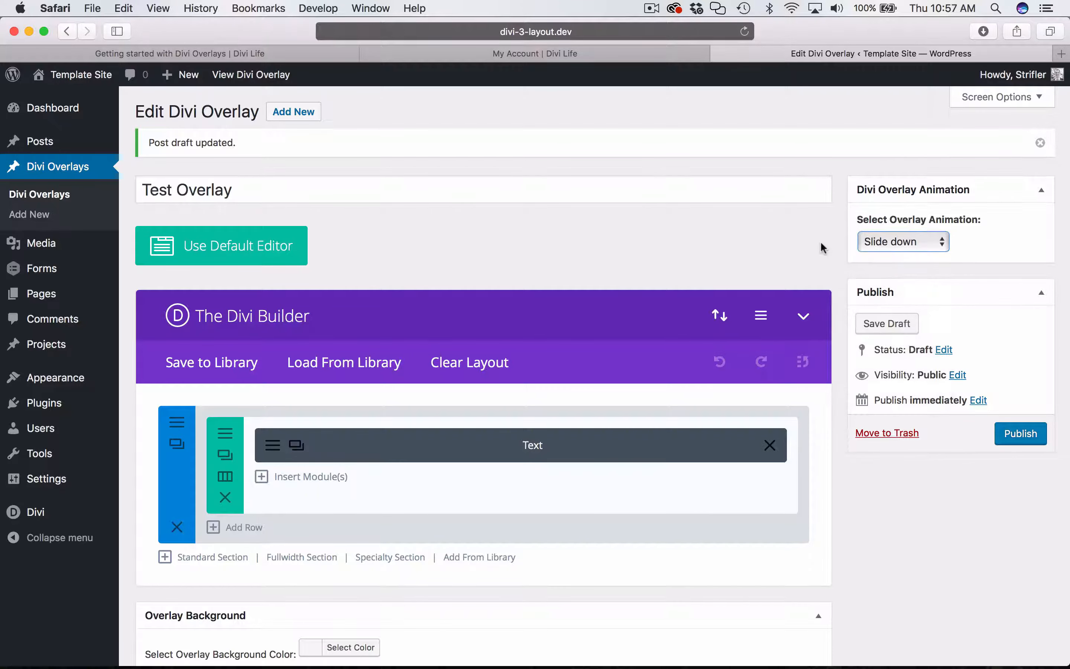
# - Open divilife.com/divi-overlays in a new browser tab and enter the page password to unlock the protected post
pyautogui.click(1060, 54)
pyautogui.write('divilife.com/')
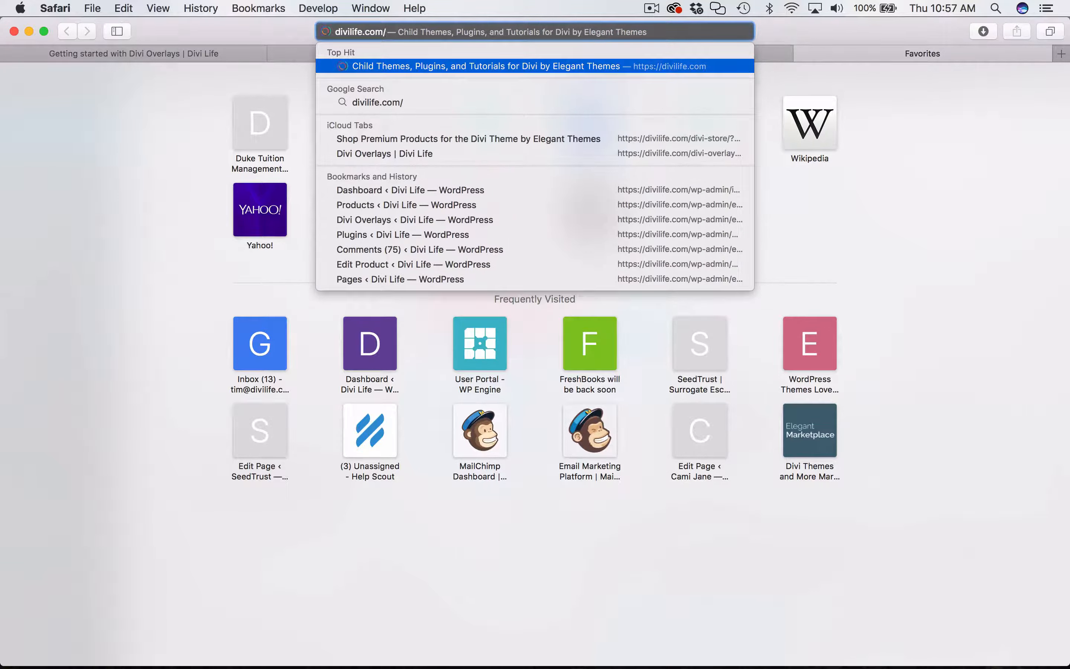
pyautogui.write('divi')
pyautogui.write('-overlays')
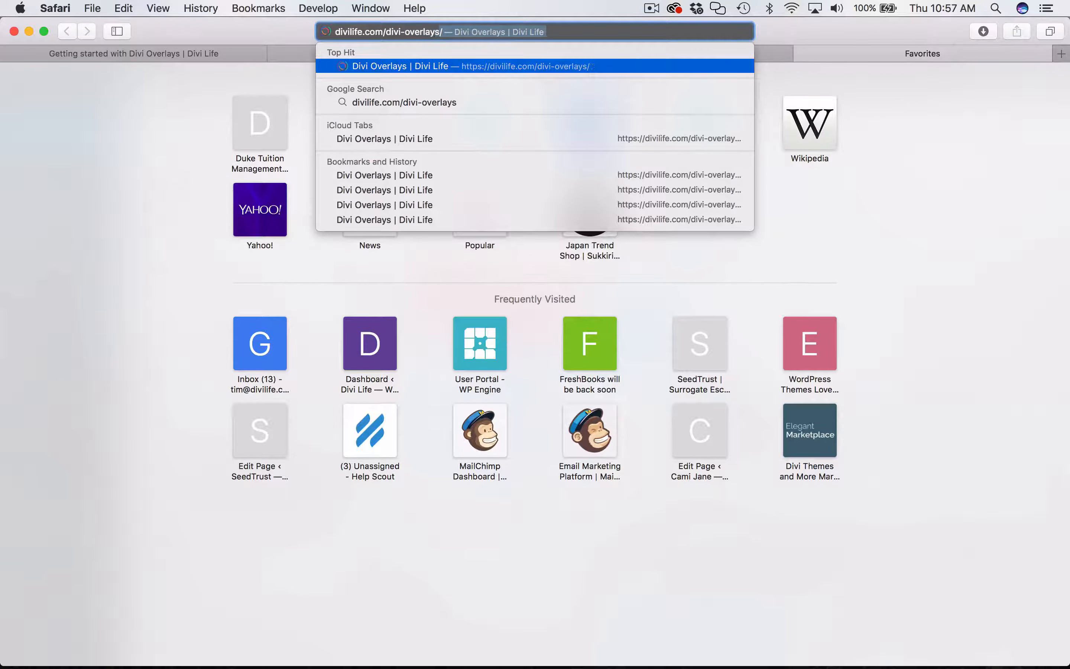
pyautogui.press('Return')
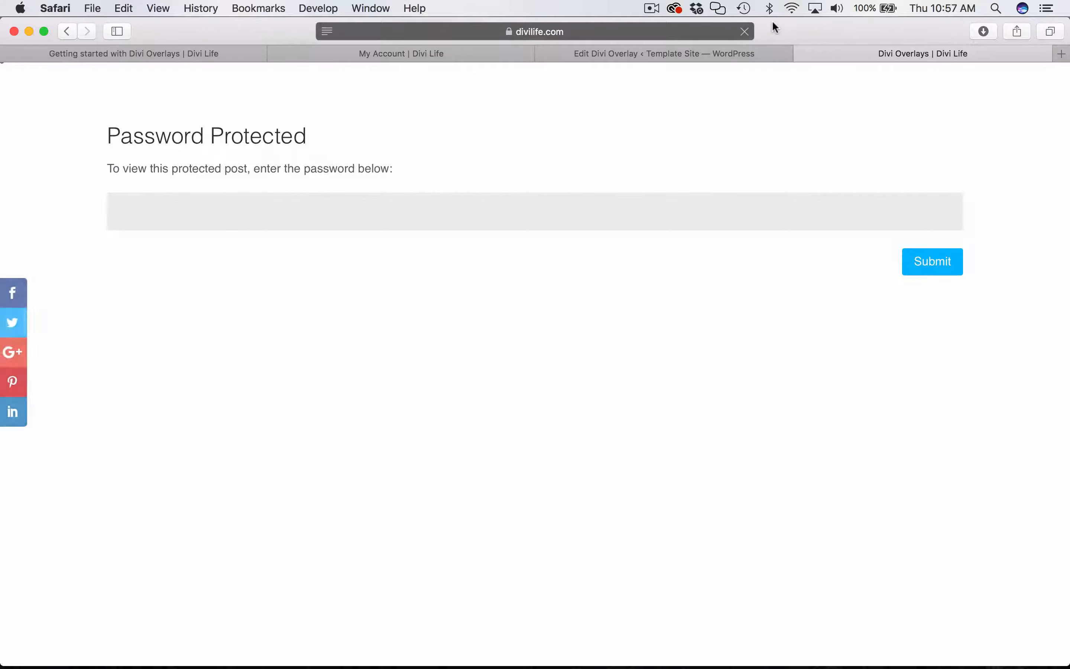
pyautogui.click(531, 217)
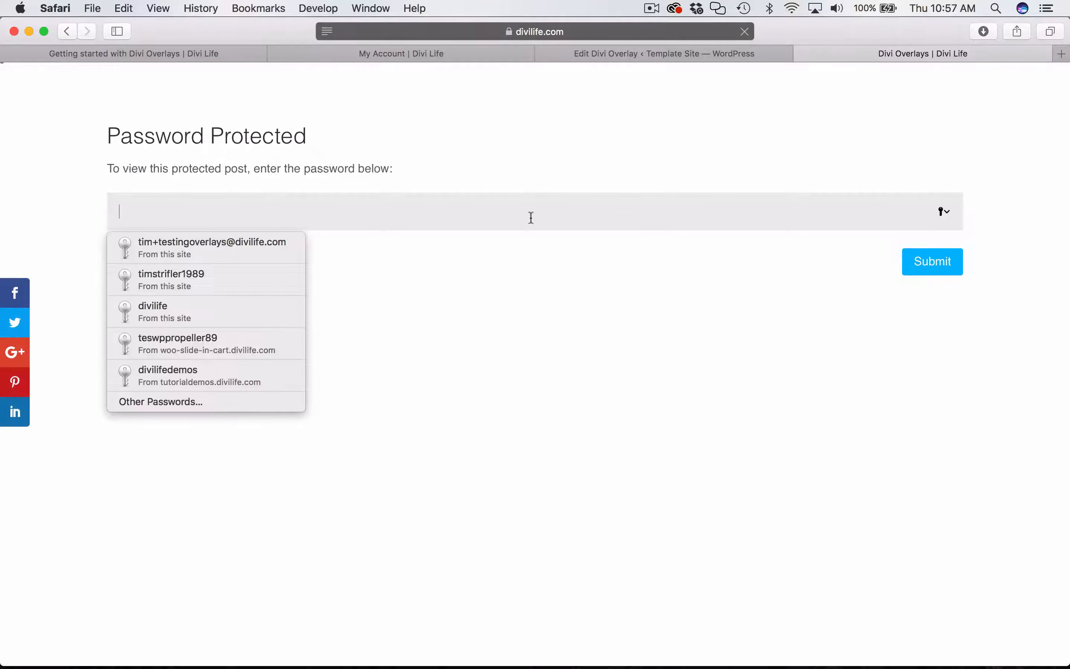
pyautogui.write('•••')
pyautogui.press('Return')
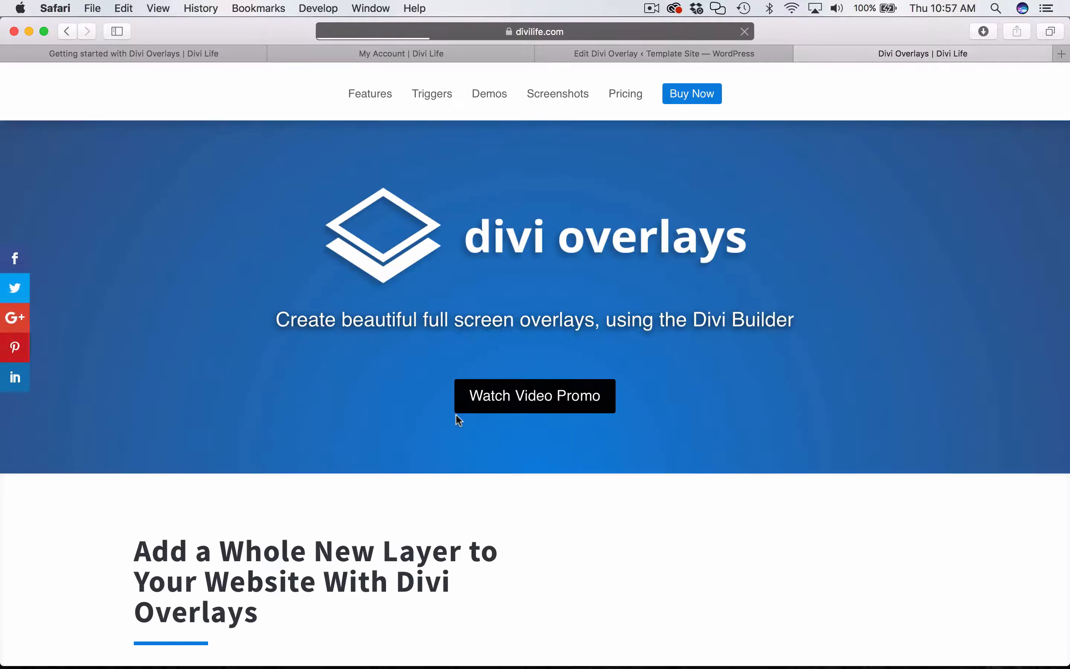
# - Preview the Fade & Slide and Simple Genie animations in the product page's Demos section, closing each demo overlay
pyautogui.scroll(-15, 897, 462)
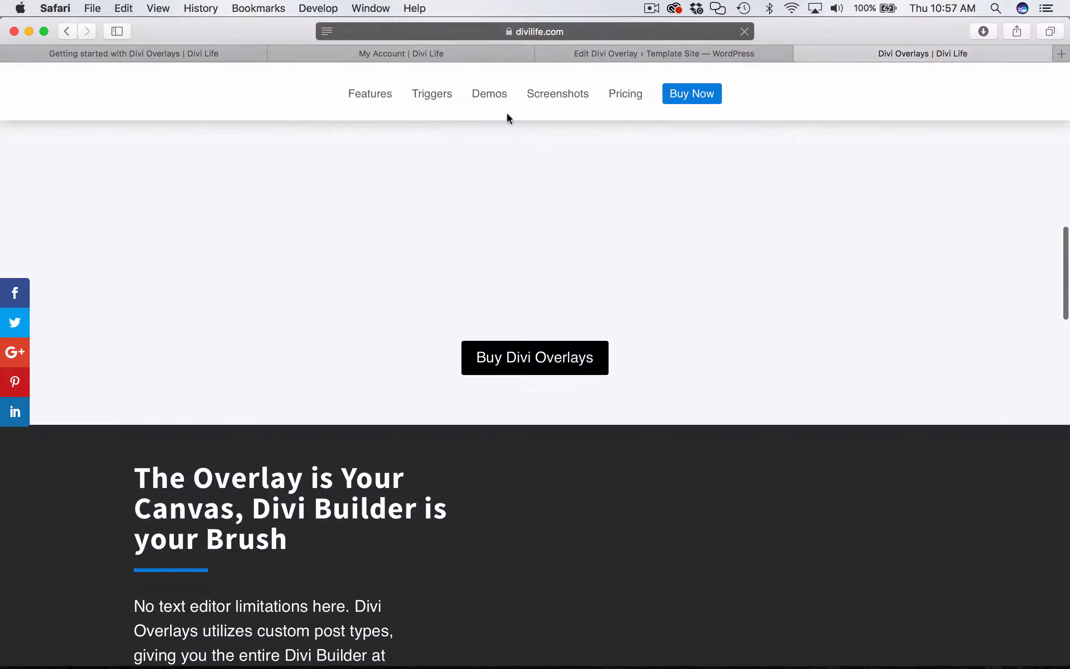
pyautogui.click(490, 99)
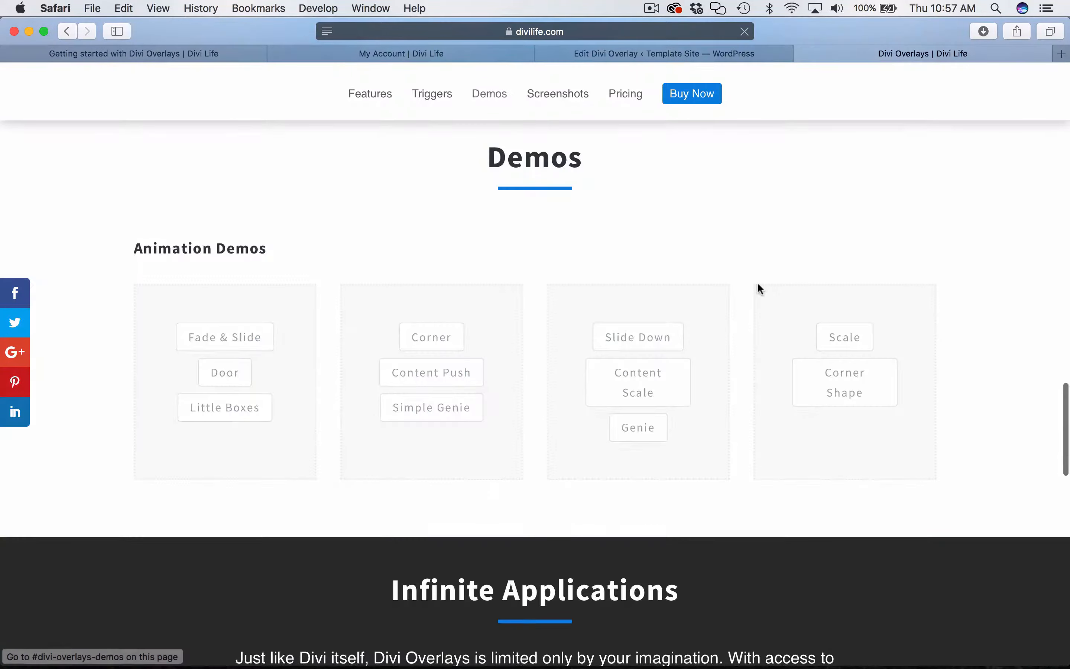
pyautogui.click(234, 347)
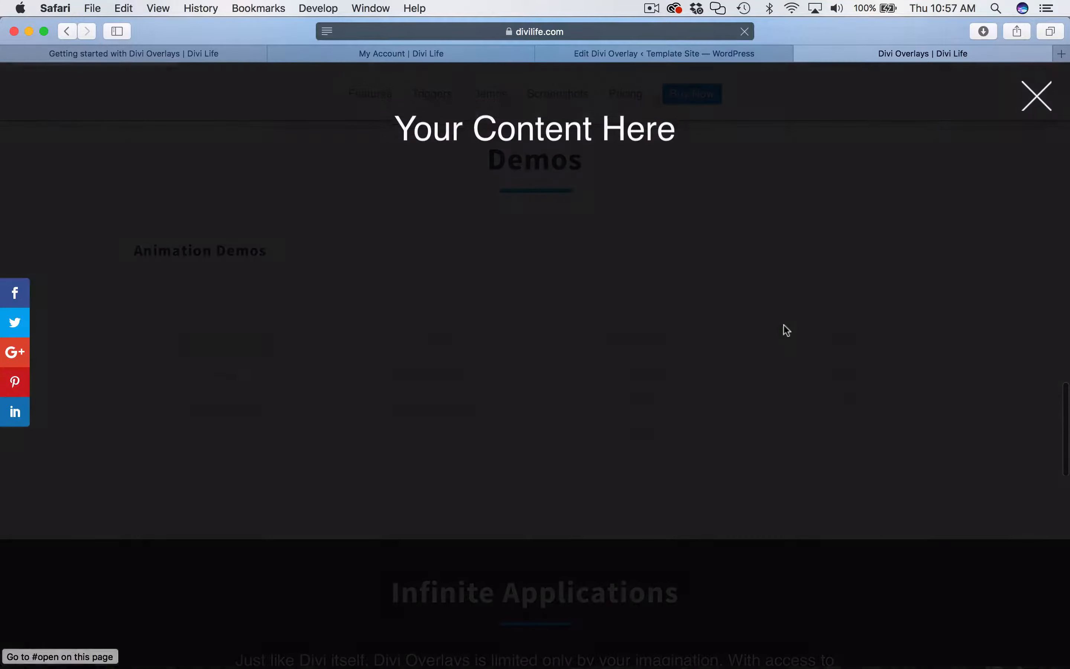
pyautogui.press('Escape')
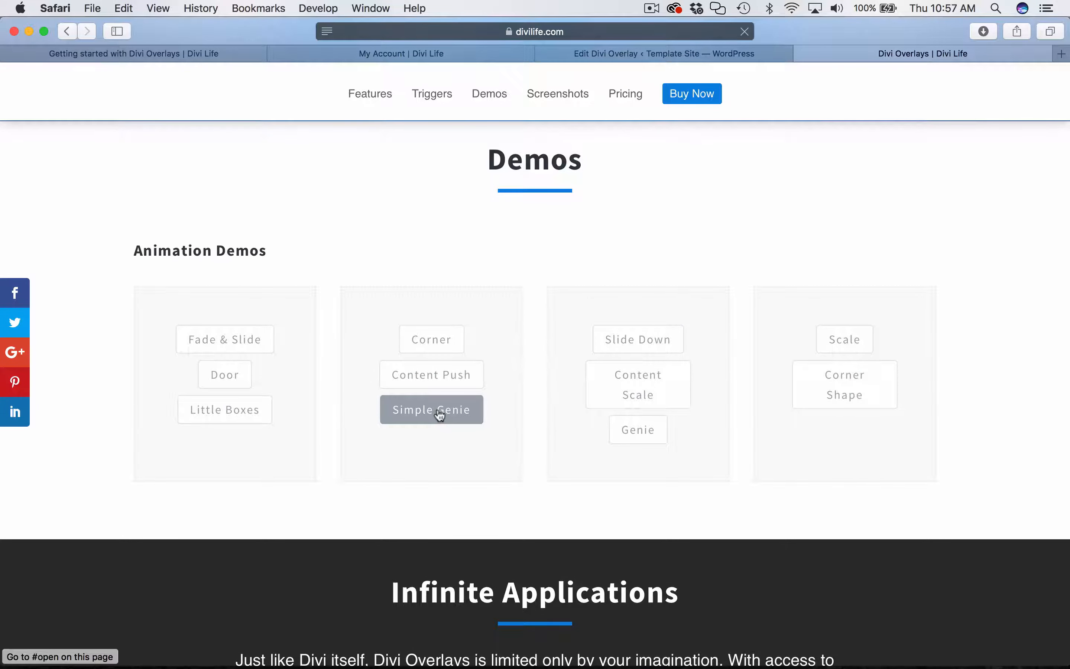
pyautogui.click(453, 410)
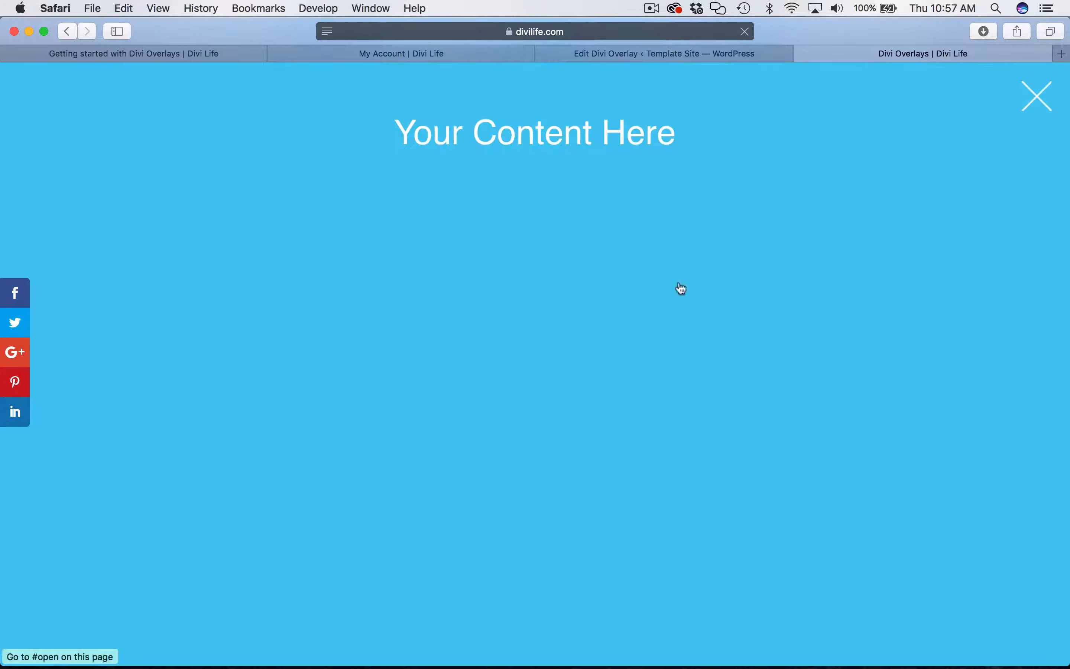
pyautogui.click(1042, 95)
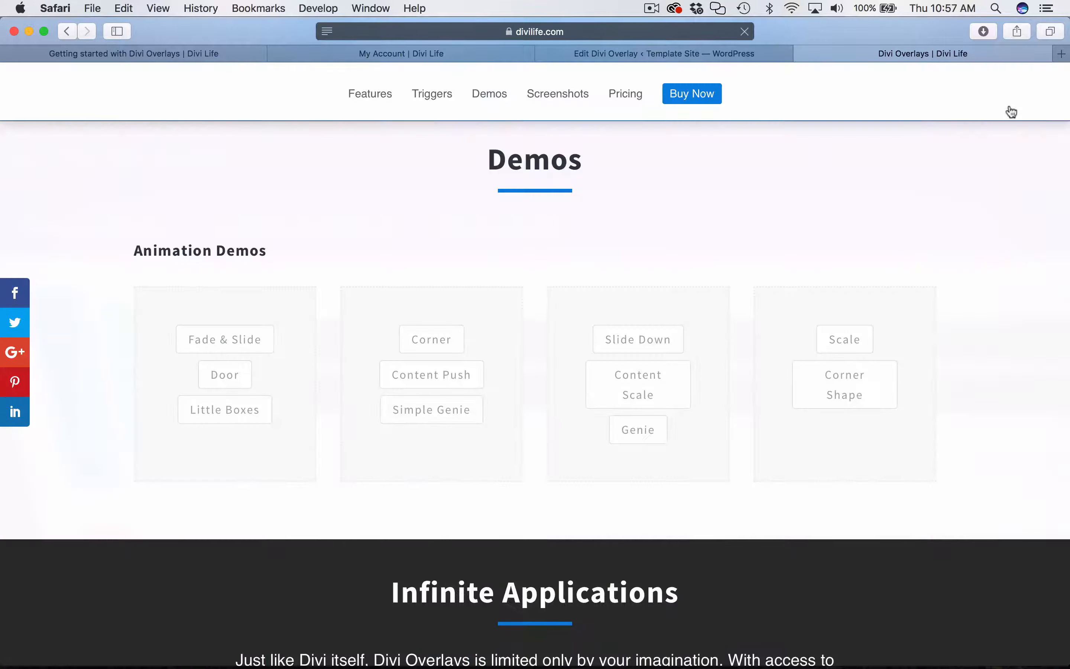
# - Preview the Genie and Slide Down animation demos, closing each demo overlay, and close the Divi Overlays product page
pyautogui.click(638, 431)
pyautogui.click(1037, 95)
pyautogui.click(640, 347)
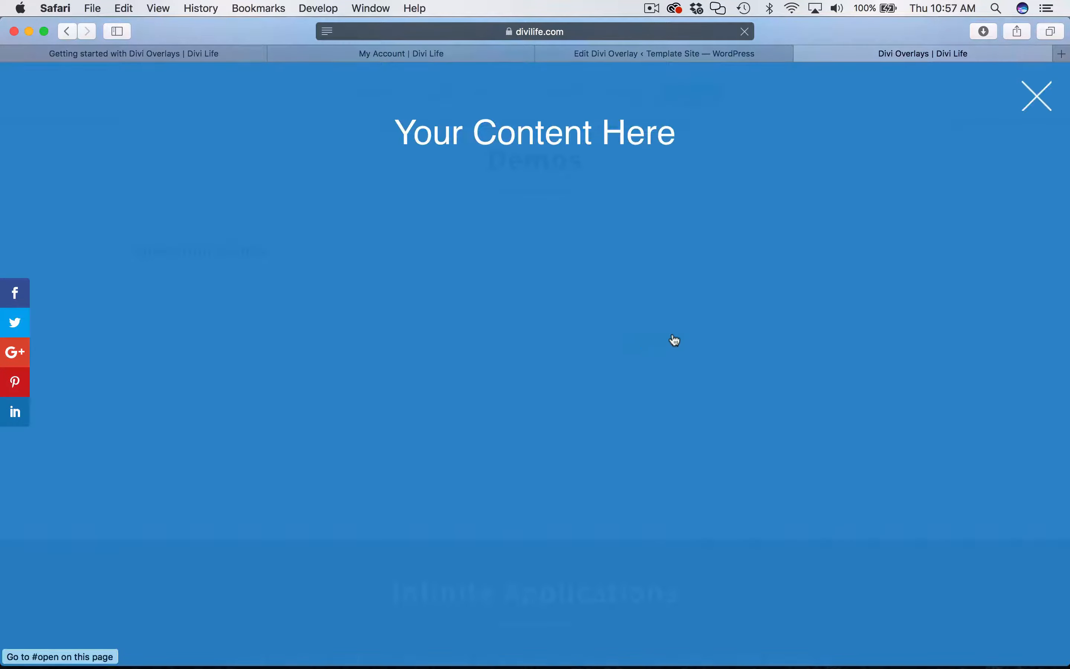
pyautogui.click(1034, 96)
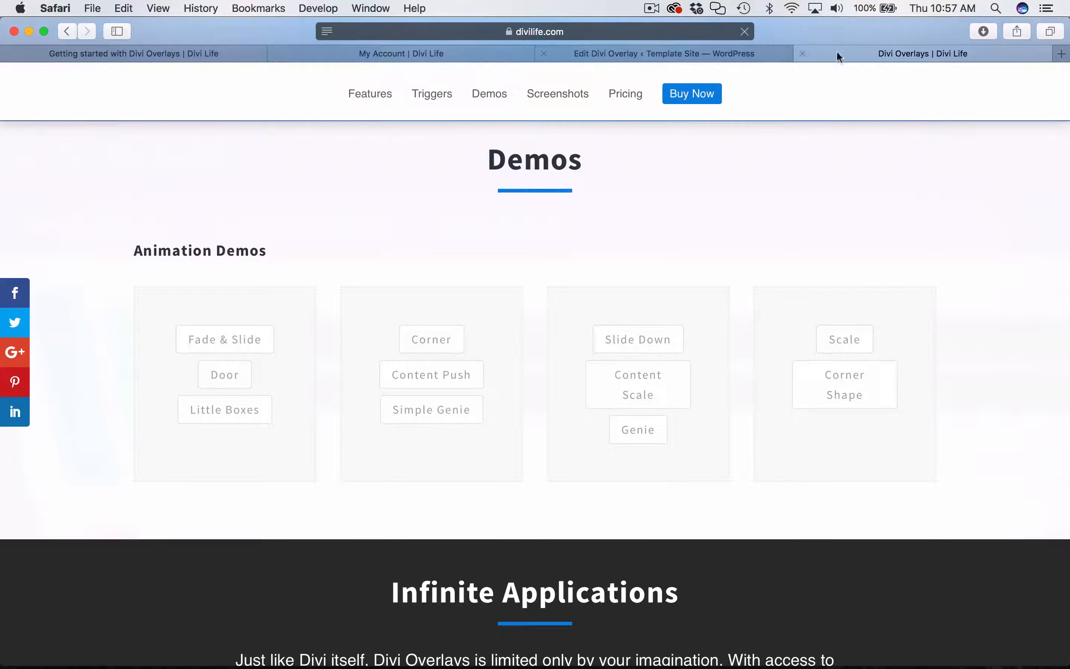
pyautogui.click(800, 54)
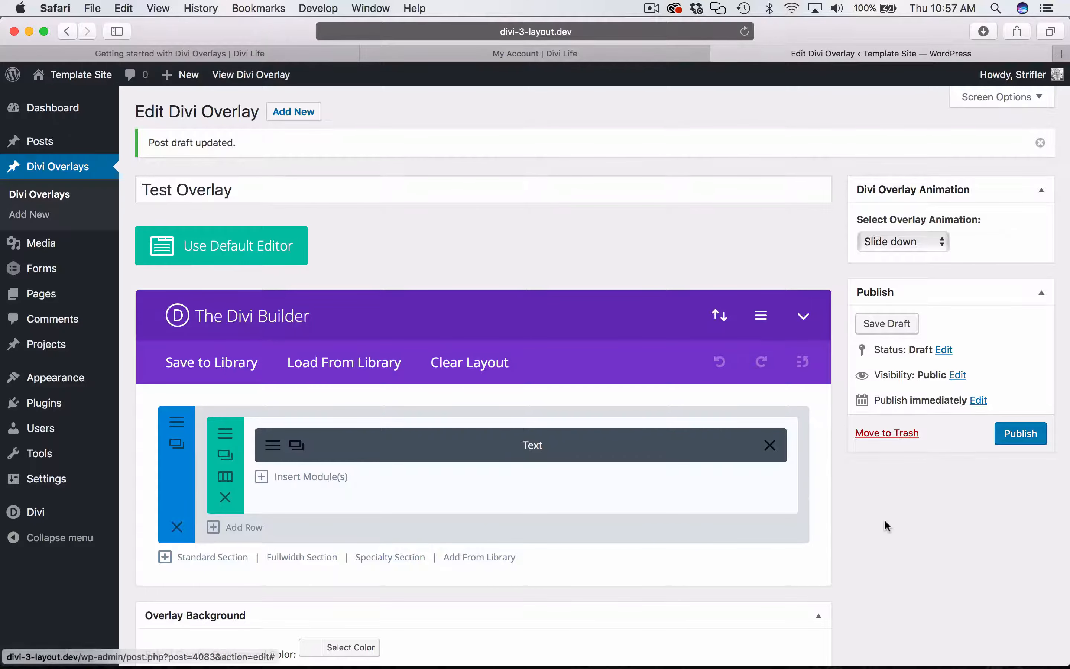
# - Check the Test Overlay's available overlay animations and keep Slide down selected
pyautogui.scroll(5, 887, 249)
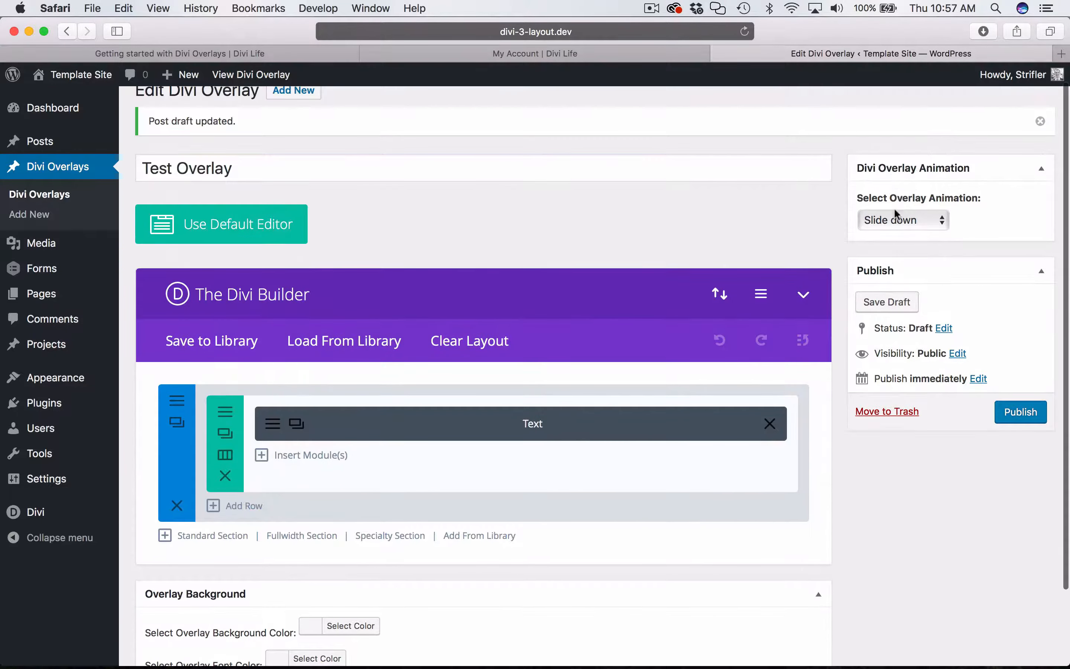
pyautogui.click(889, 219)
pyautogui.click(766, 230)
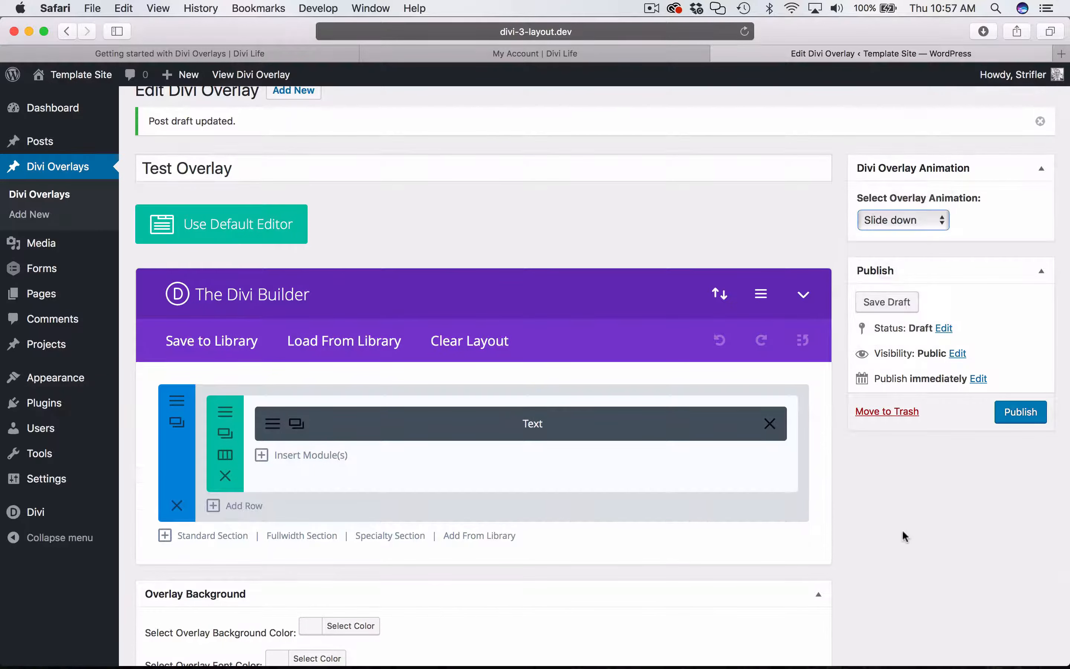
# - Set the overlay background color to the blue preset #1e73be with 0.97 opacity
pyautogui.scroll(-3, 901, 530)
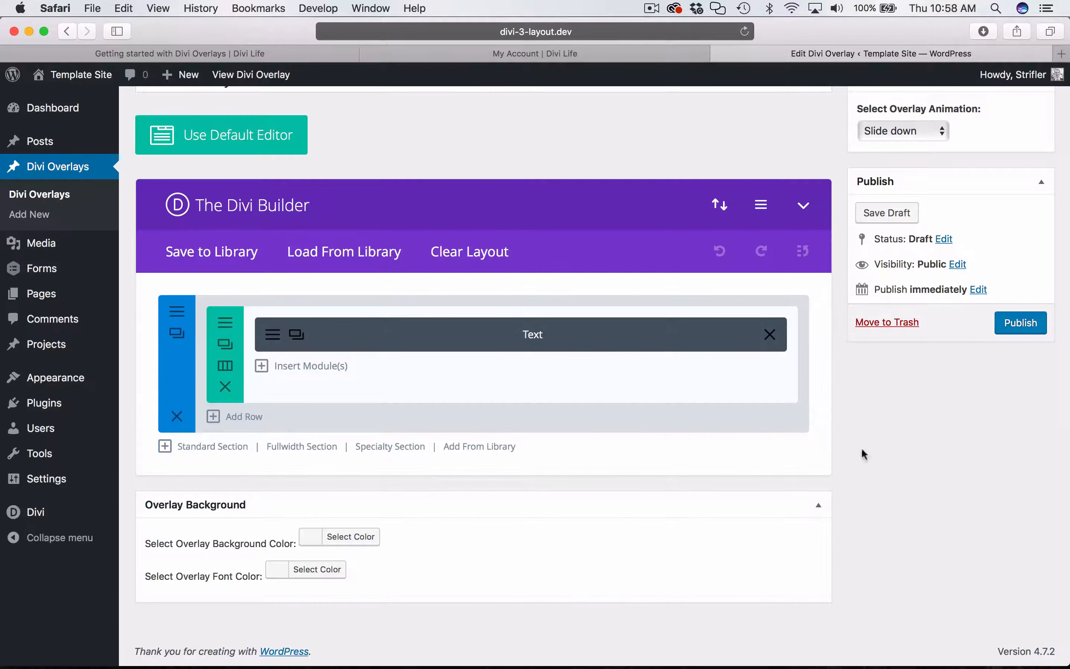
pyautogui.click(338, 536)
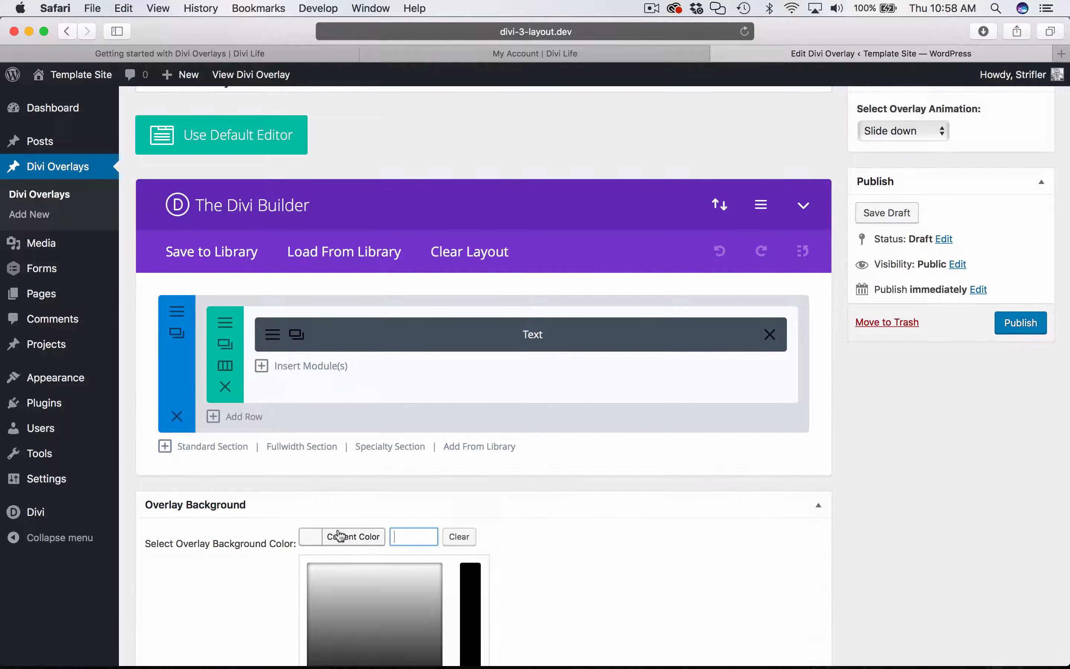
pyautogui.scroll(-5, 530, 504)
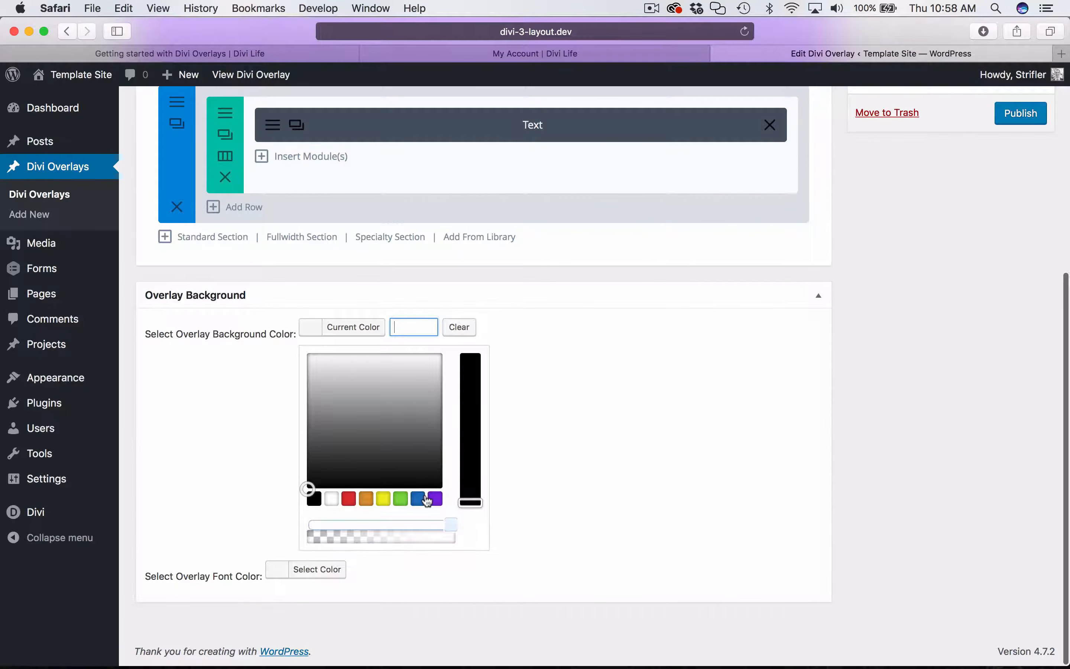
pyautogui.click(419, 499)
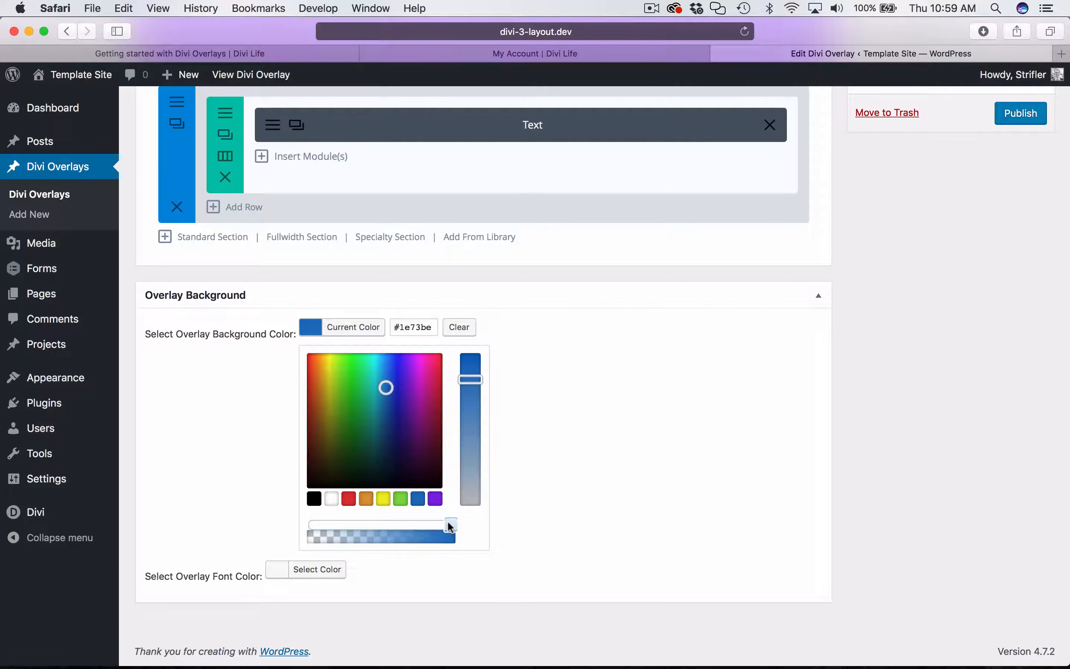
pyautogui.moveTo(450, 527); pyautogui.dragTo(447, 525)
pyautogui.click(891, 404)
pyautogui.click(361, 537)
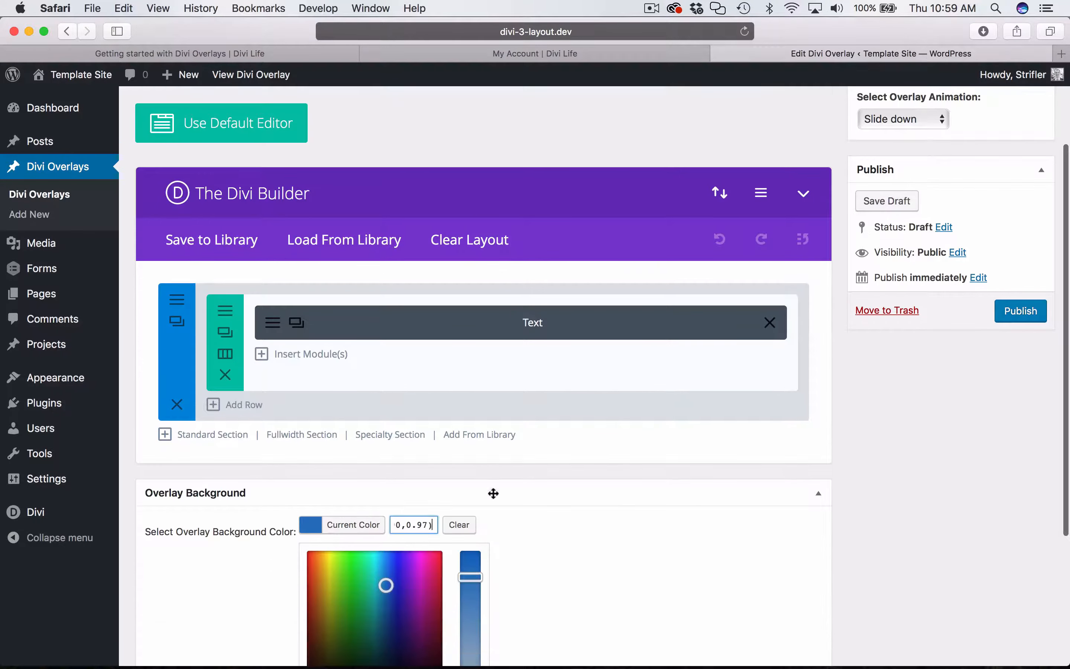
pyautogui.scroll(-4, 431, 420)
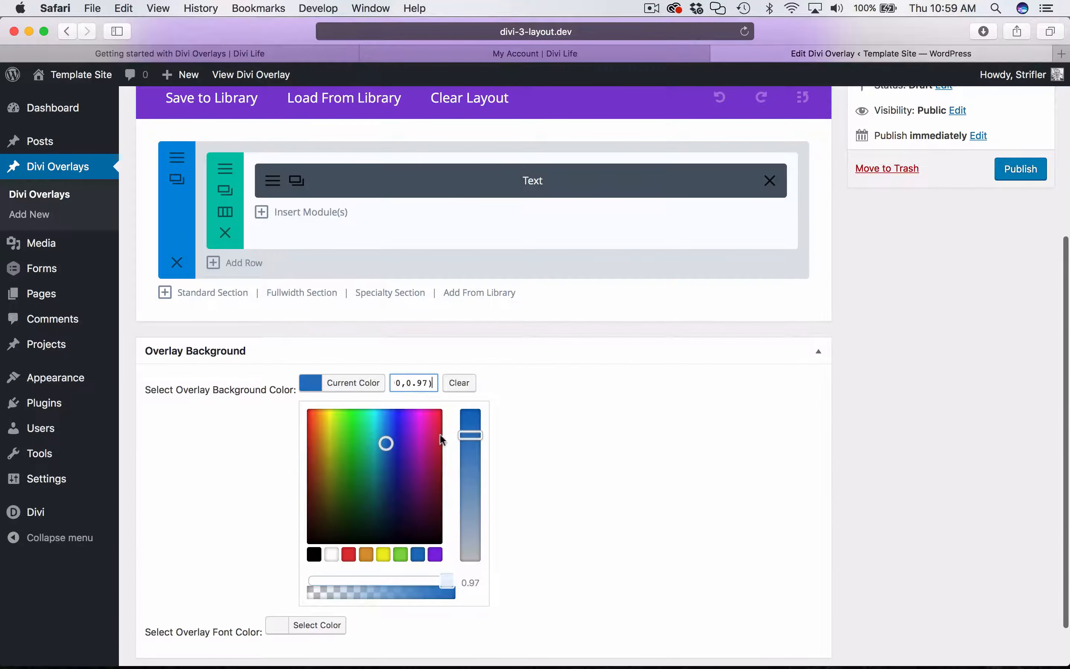
pyautogui.tripleClick(414, 388)
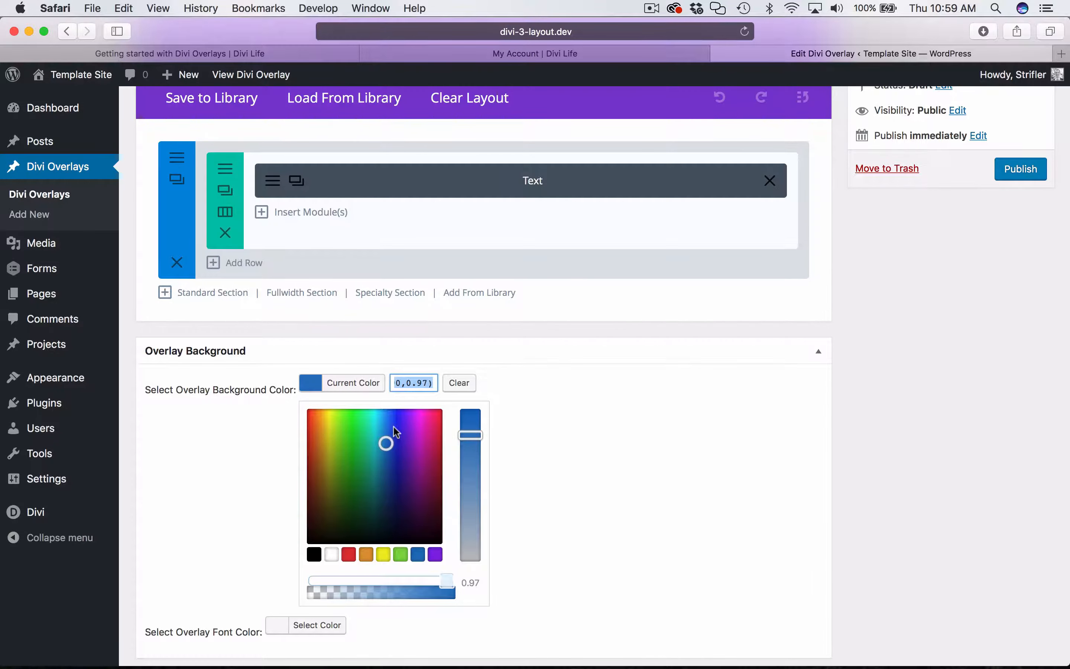
pyautogui.click(882, 437)
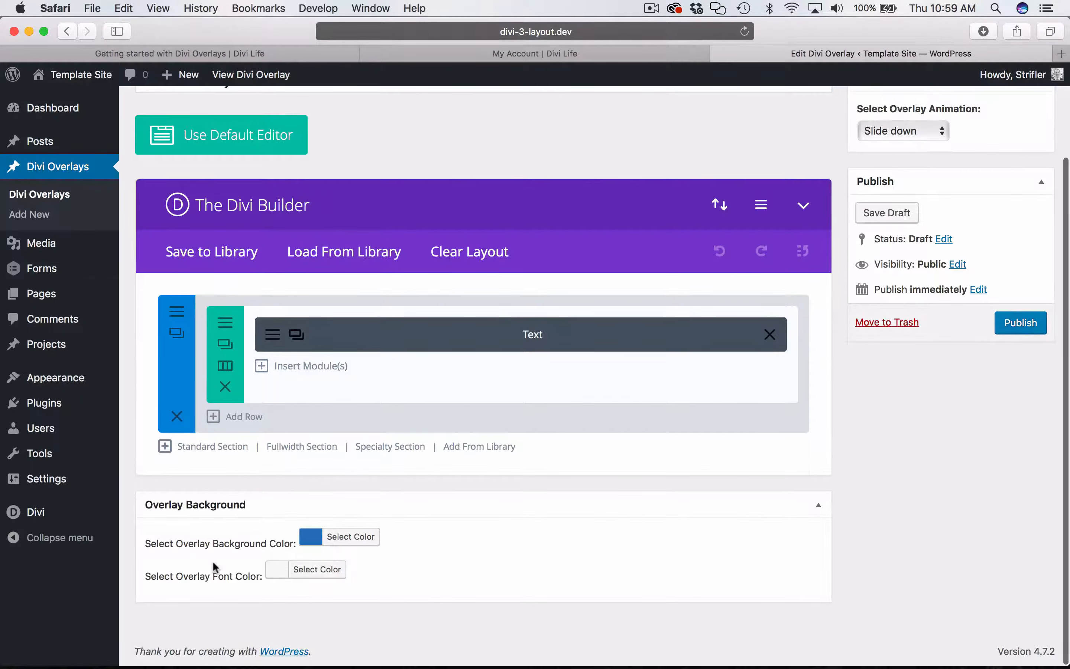
# - Review the Text module's content in the HTML and visual editors, and close its settings without changes
pyautogui.scroll(-2, 215, 567)
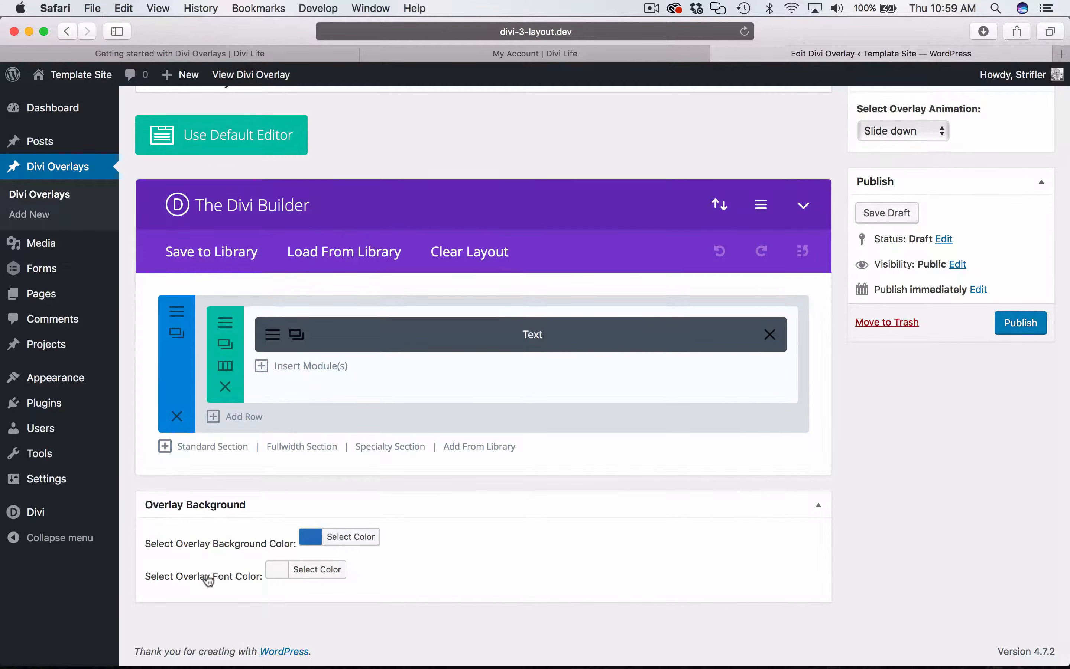
pyautogui.scroll(-2, 206, 577)
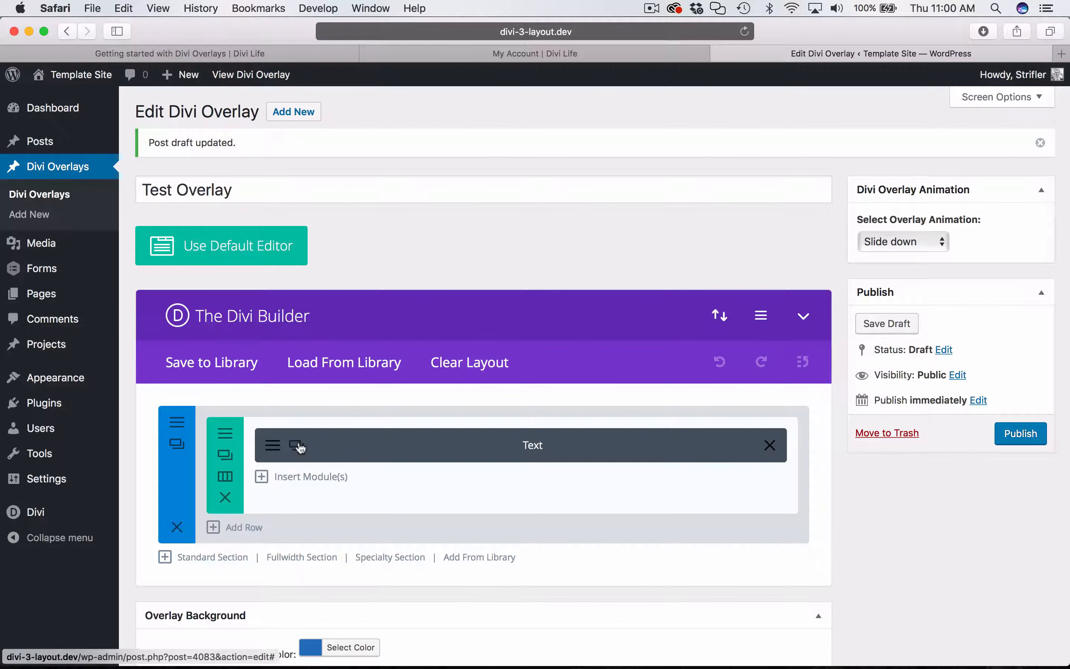
pyautogui.click(270, 453)
pyautogui.scroll(-5, 623, 363)
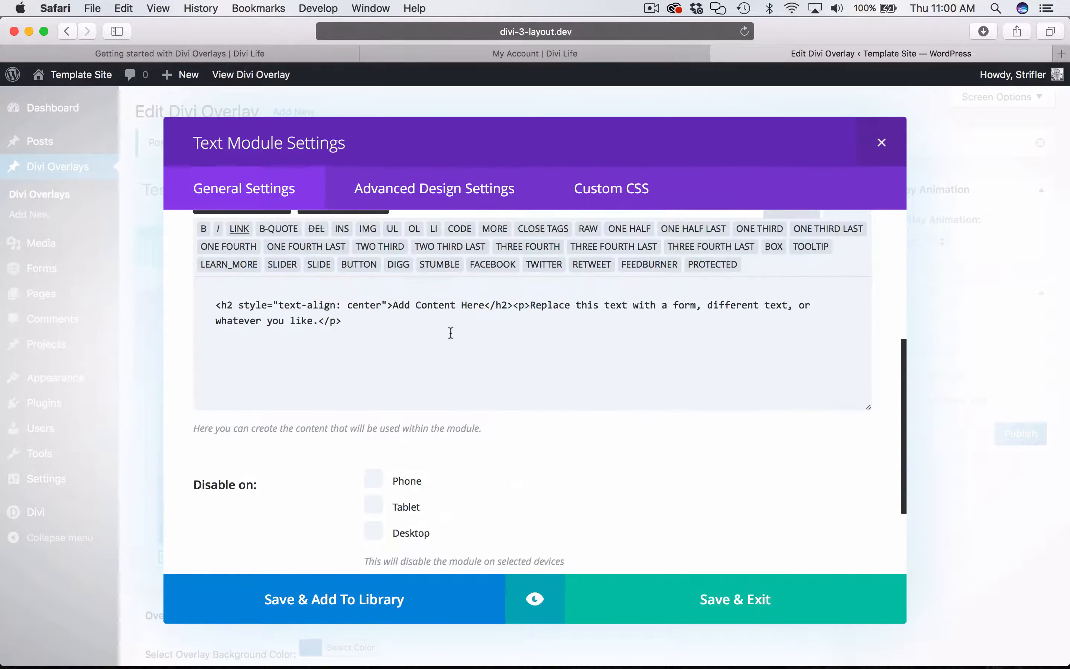
pyautogui.scroll(2, 744, 281)
pyautogui.click(787, 274)
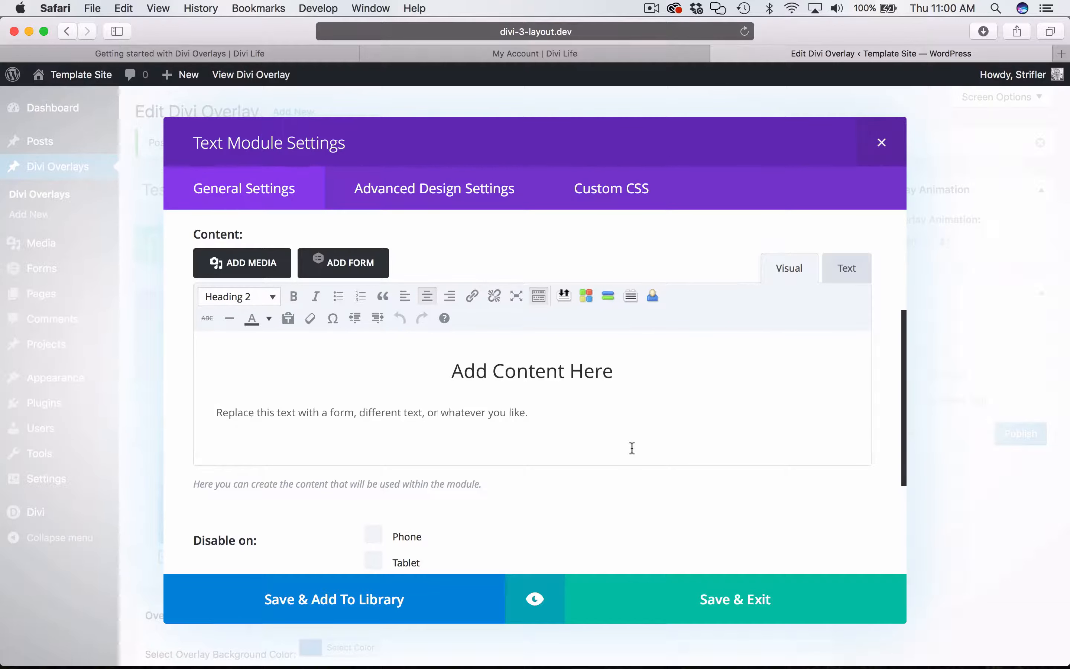
pyautogui.click(881, 142)
# - Publish the Test Overlay and open the Divi Overlays list
pyautogui.scroll(-3, 793, 538)
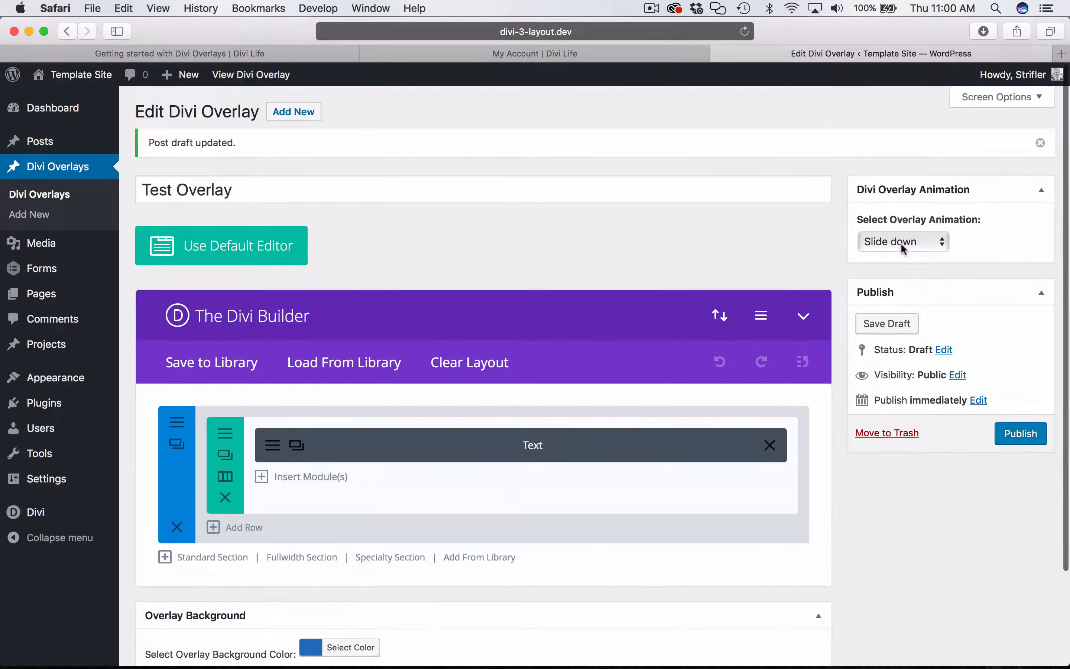
pyautogui.click(1025, 434)
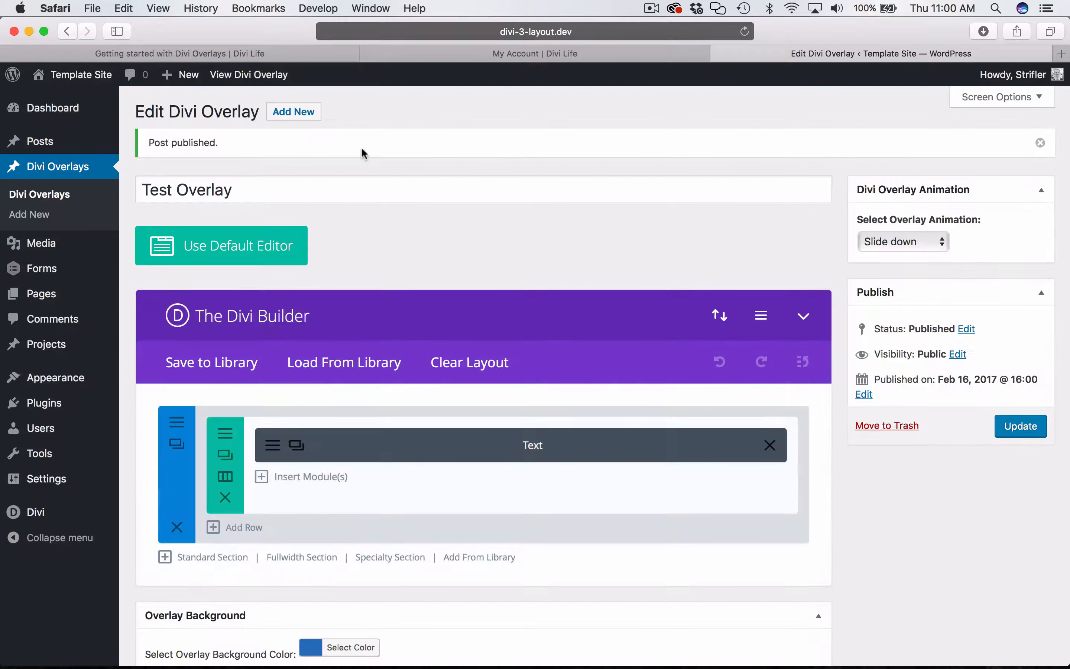
pyautogui.click(53, 166)
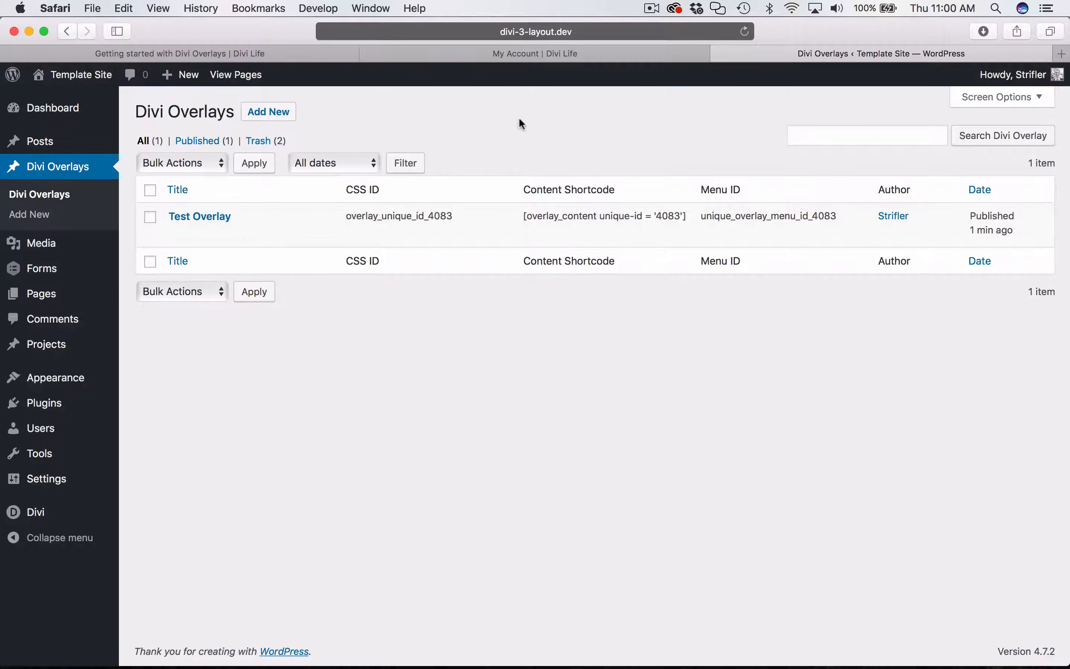
# - Read the Getting Started guide up to Step 2, Adding the Content Shortcode to the Page
pyautogui.click(242, 54)
pyautogui.scroll(-3, 376, 349)
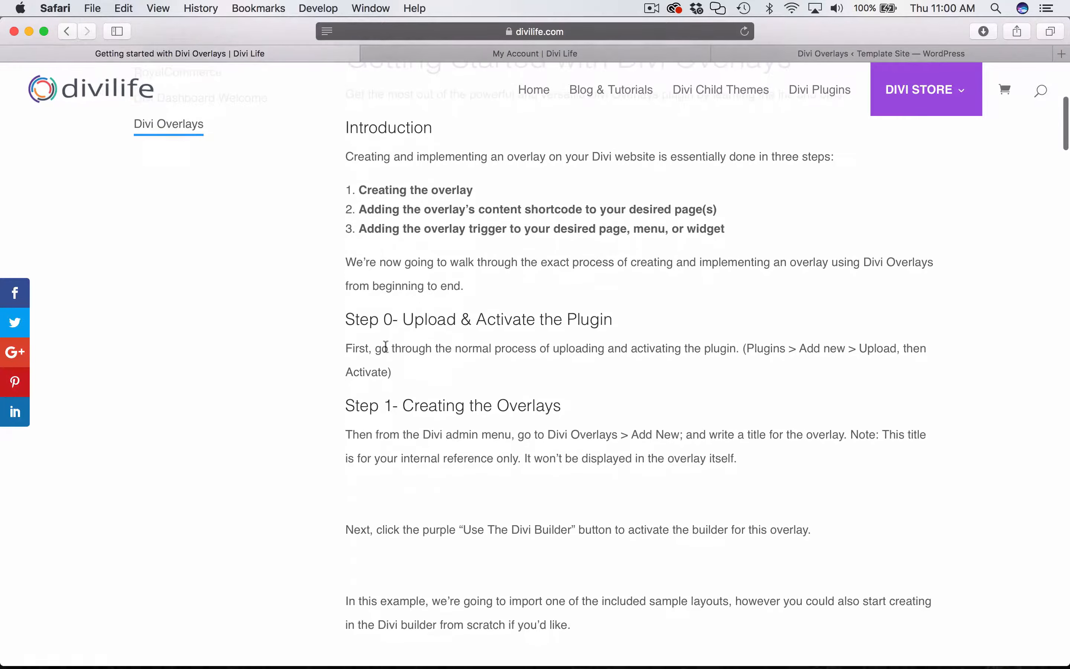
pyautogui.scroll(-3, 599, 409)
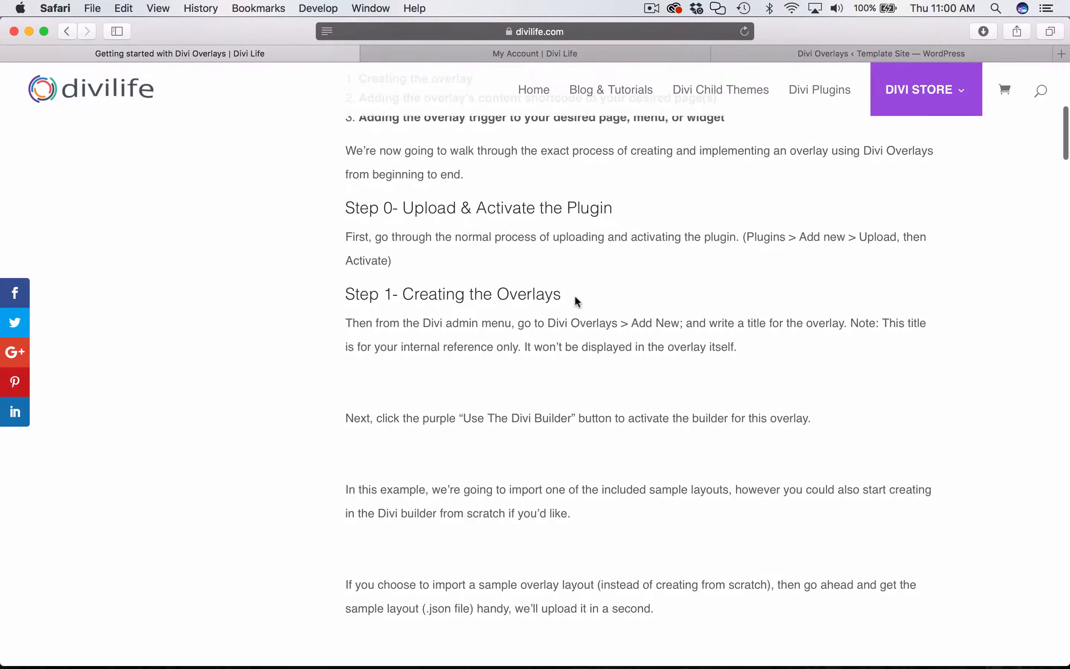
pyautogui.scroll(-15, 524, 293)
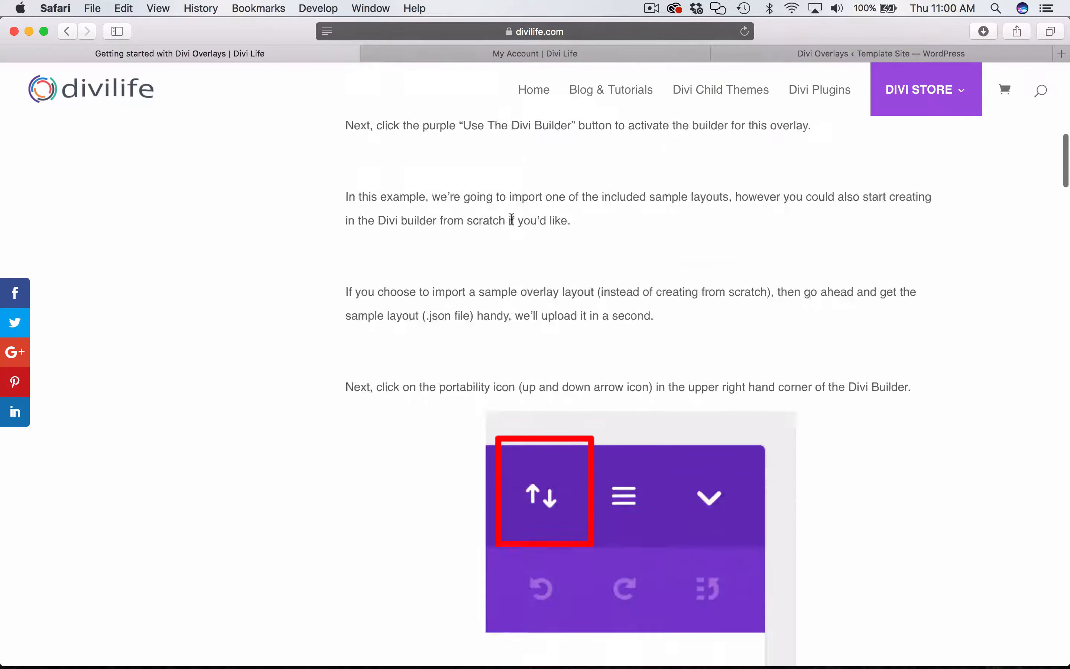
pyautogui.scroll(-15, 535, 338)
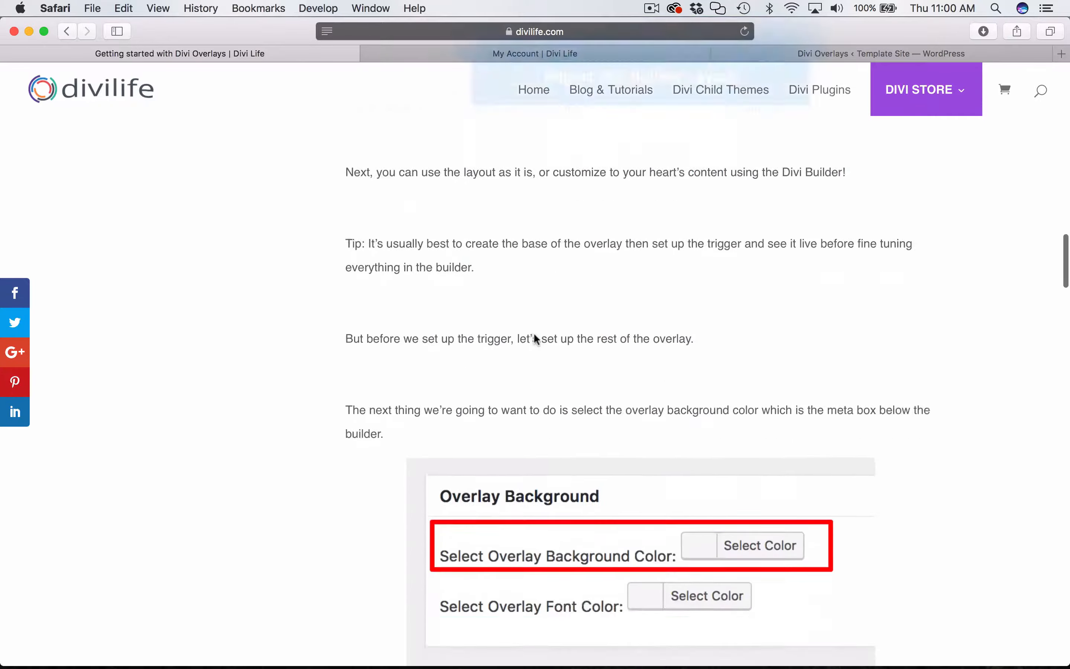
pyautogui.scroll(-15, 535, 338)
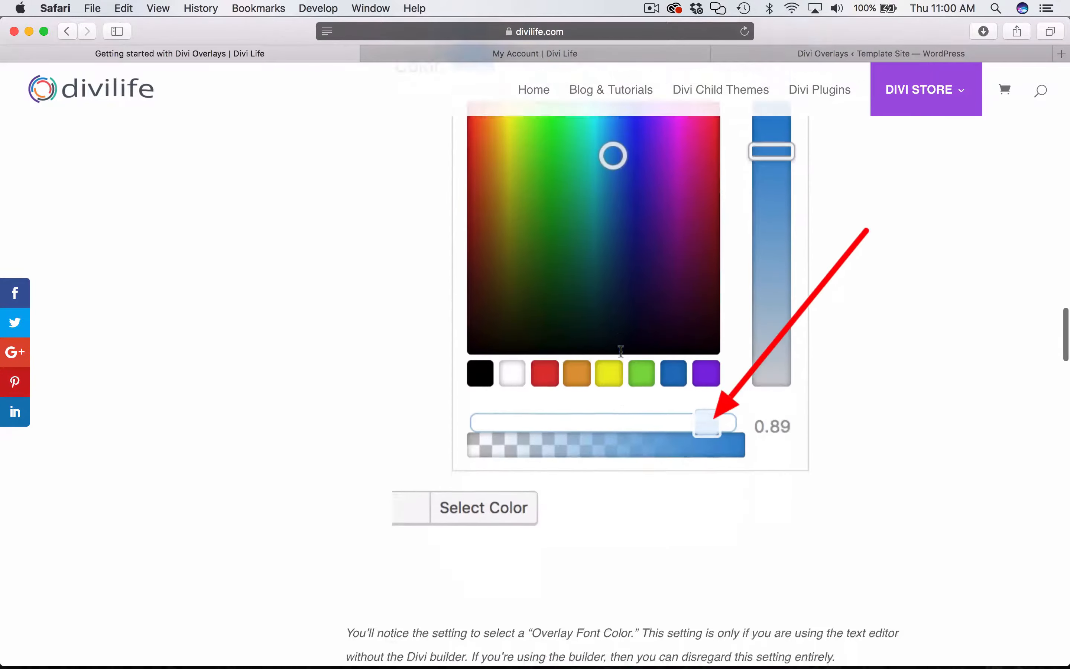
pyautogui.scroll(-10, 620, 351)
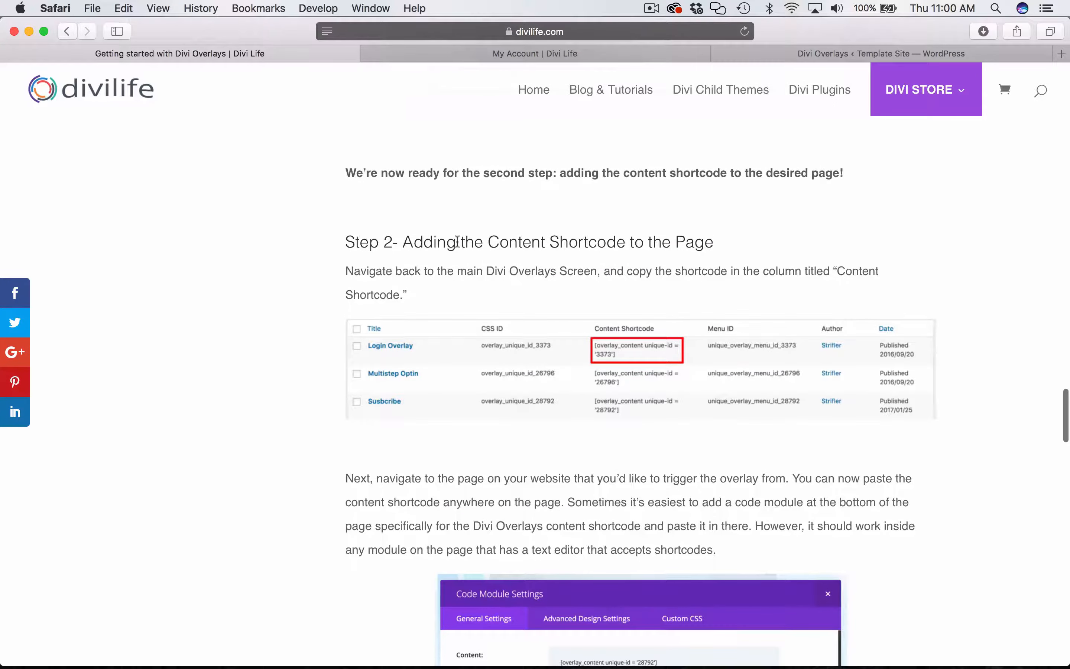
pyautogui.tripleClick(458, 241)
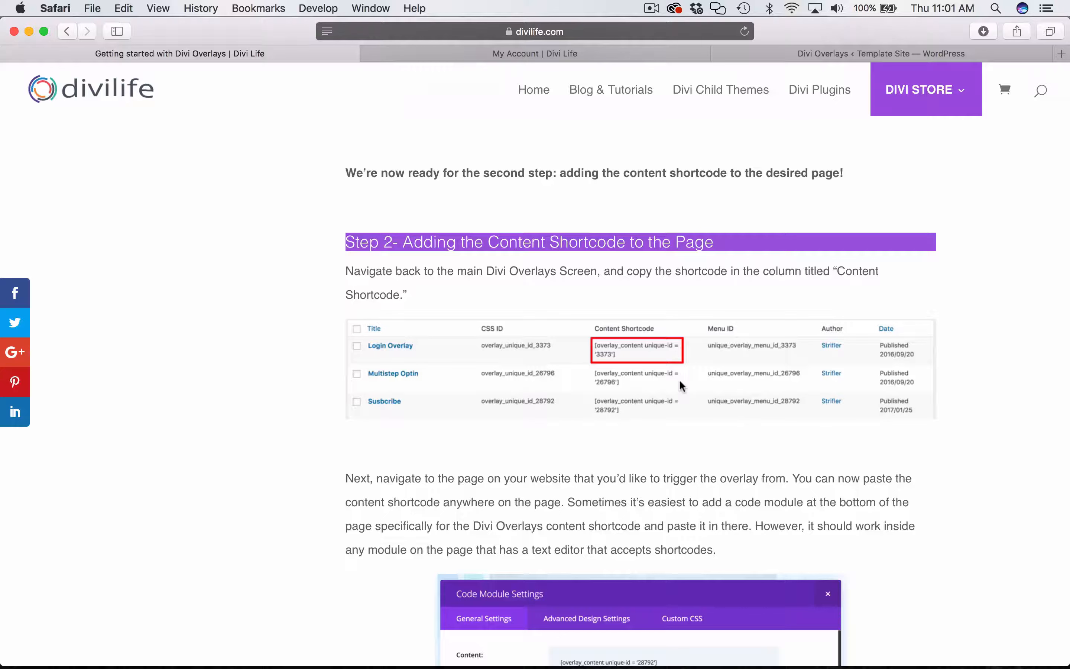
pyautogui.click(600, 270)
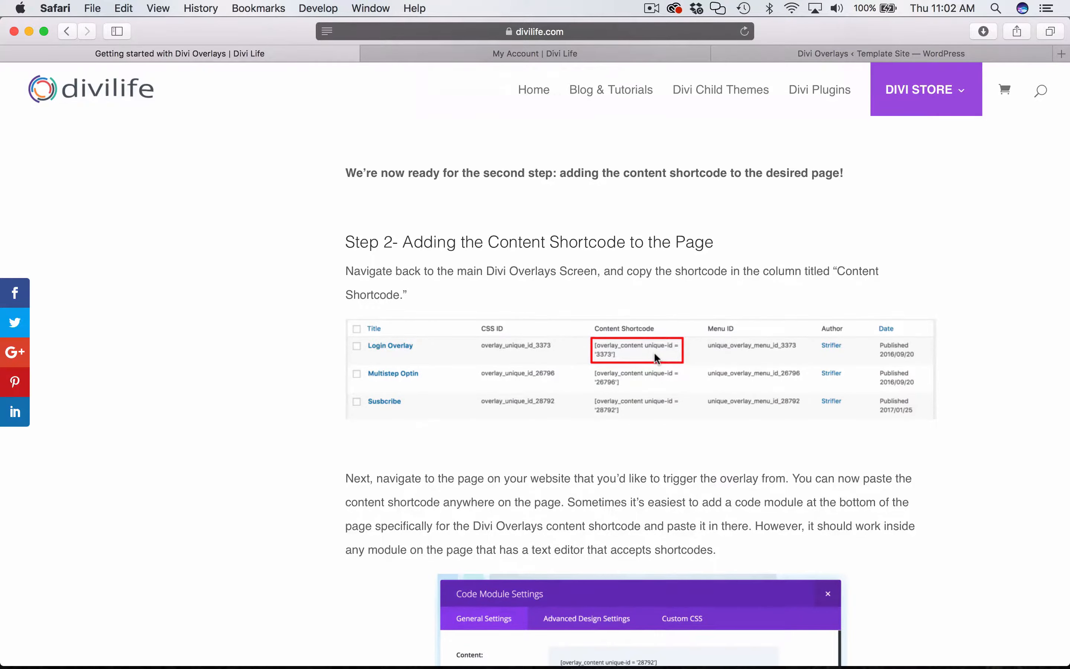
# - Open the additional Divi Overlays Documentation linked at the guide's end, and return to the Getting Started guide
pyautogui.scroll(5, 653, 351)
pyautogui.scroll(-20, 653, 351)
pyautogui.scroll(4, 653, 351)
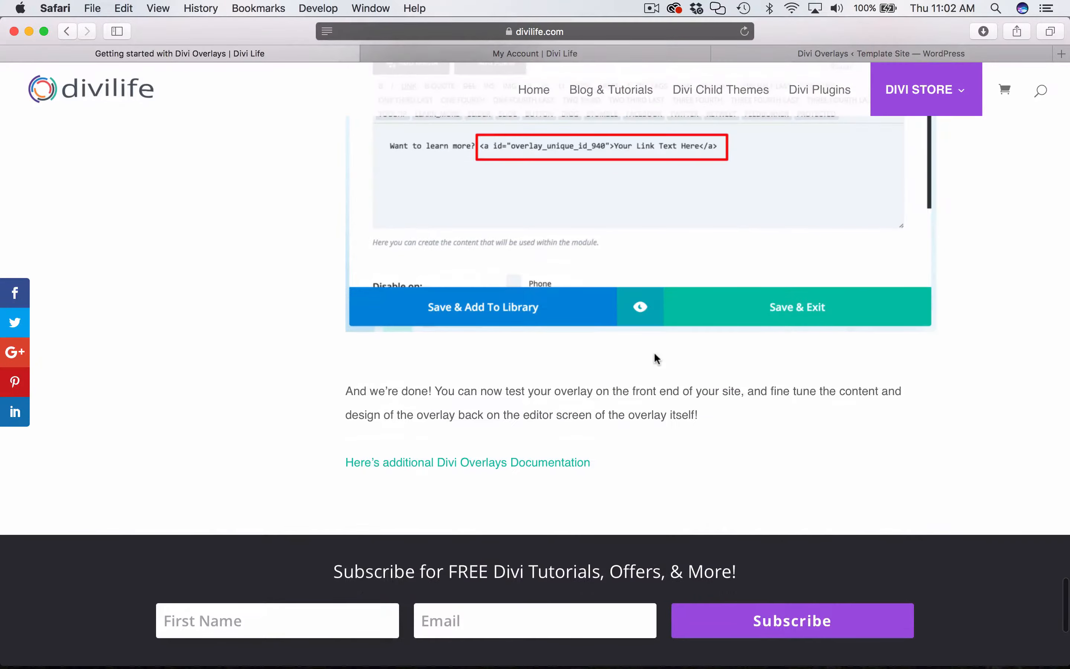
pyautogui.click(515, 463)
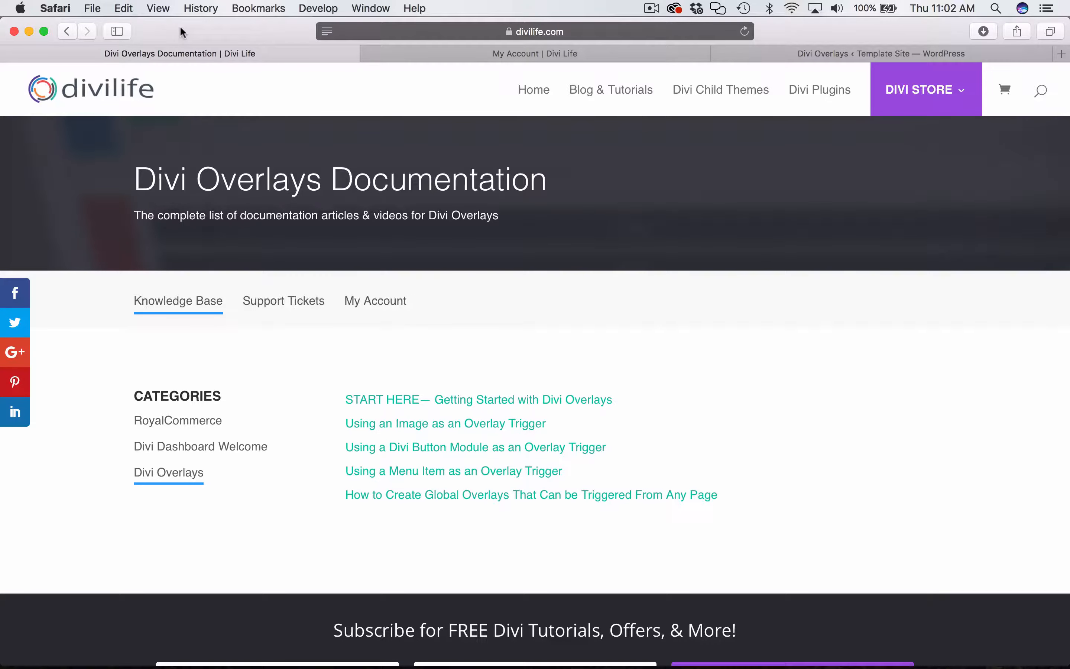
pyautogui.click(62, 30)
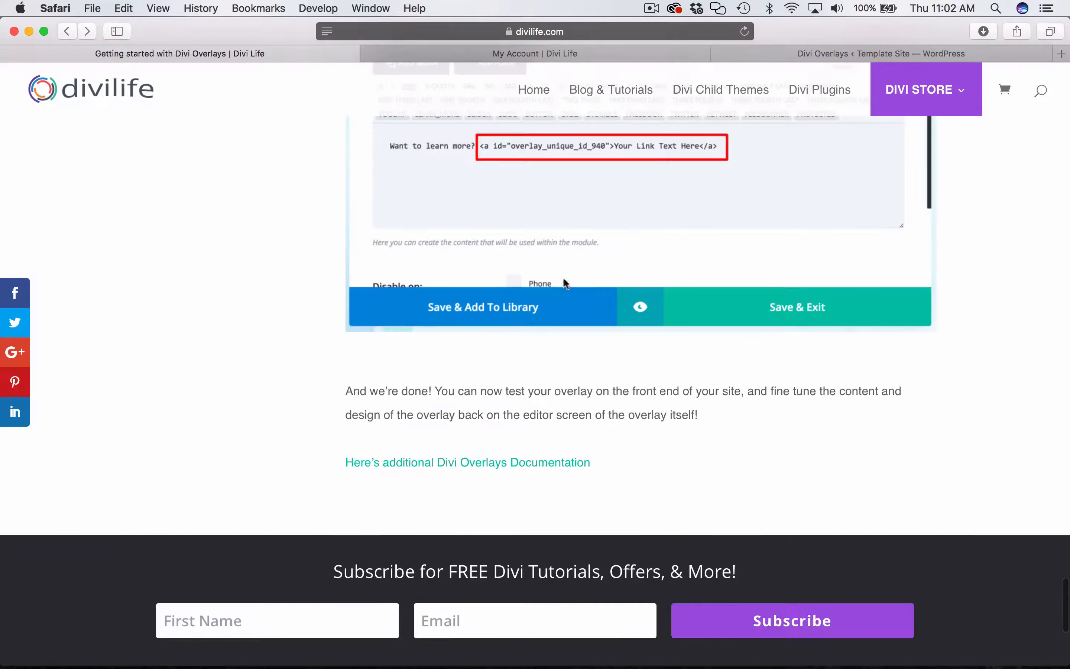
# - Review the Getting Started guide's instructions for importing a sample overlay layout through the Divi Builder's portability option
pyautogui.scroll(10, 574, 292)
pyautogui.scroll(10, 604, 303)
pyautogui.scroll(-6, 604, 304)
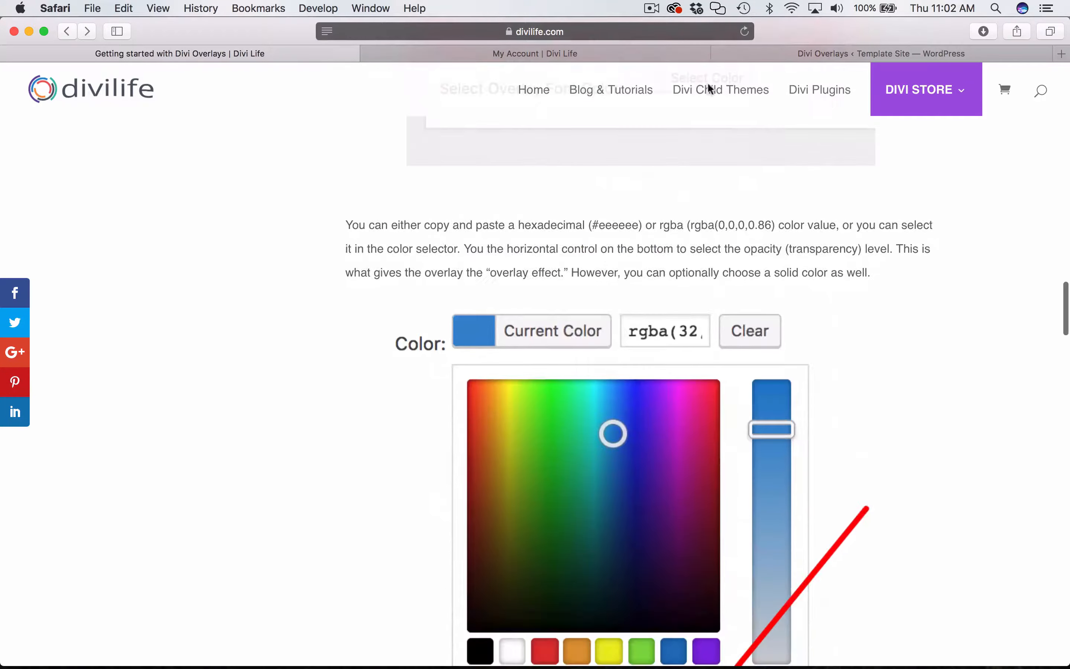
pyautogui.click(638, 53)
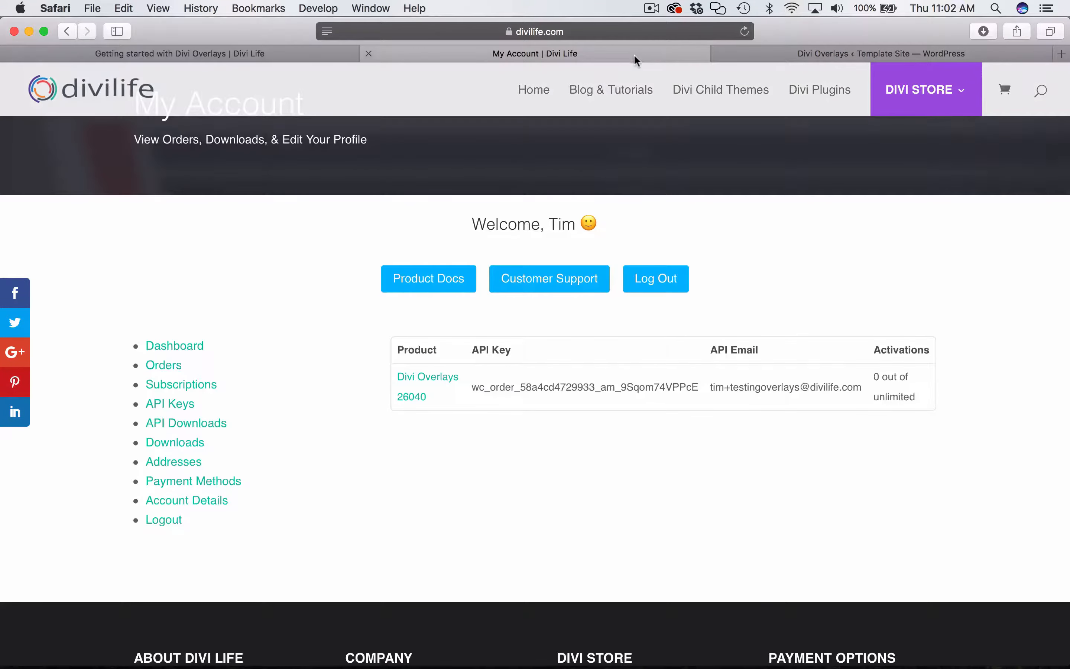
pyautogui.click(272, 55)
pyautogui.scroll(2, 565, 330)
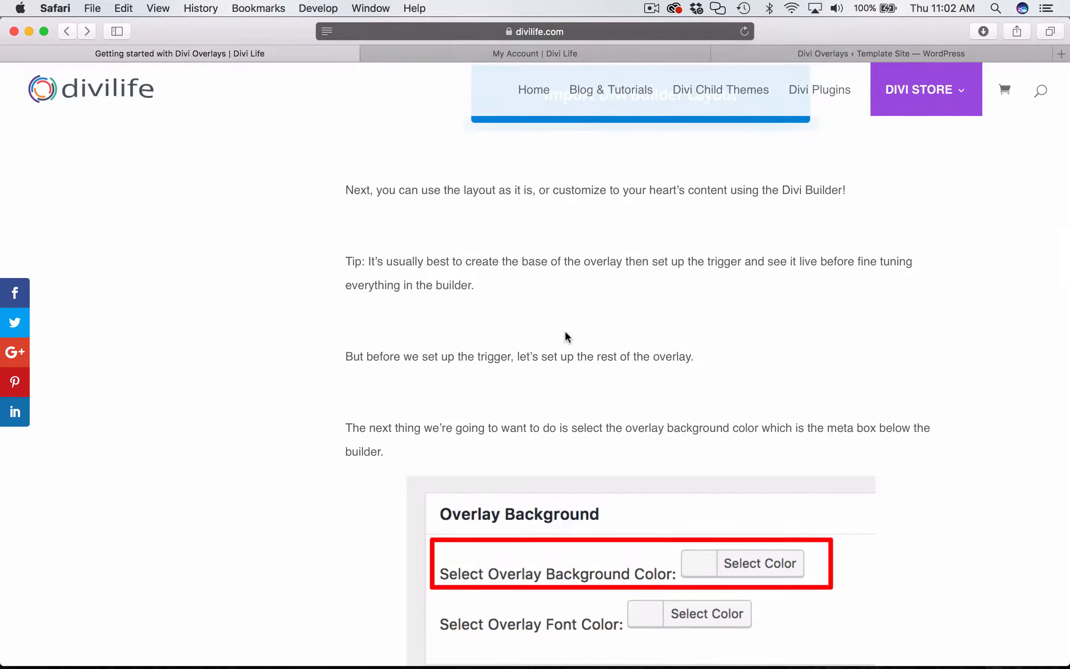
pyautogui.scroll(4, 564, 330)
pyautogui.scroll(3, 565, 335)
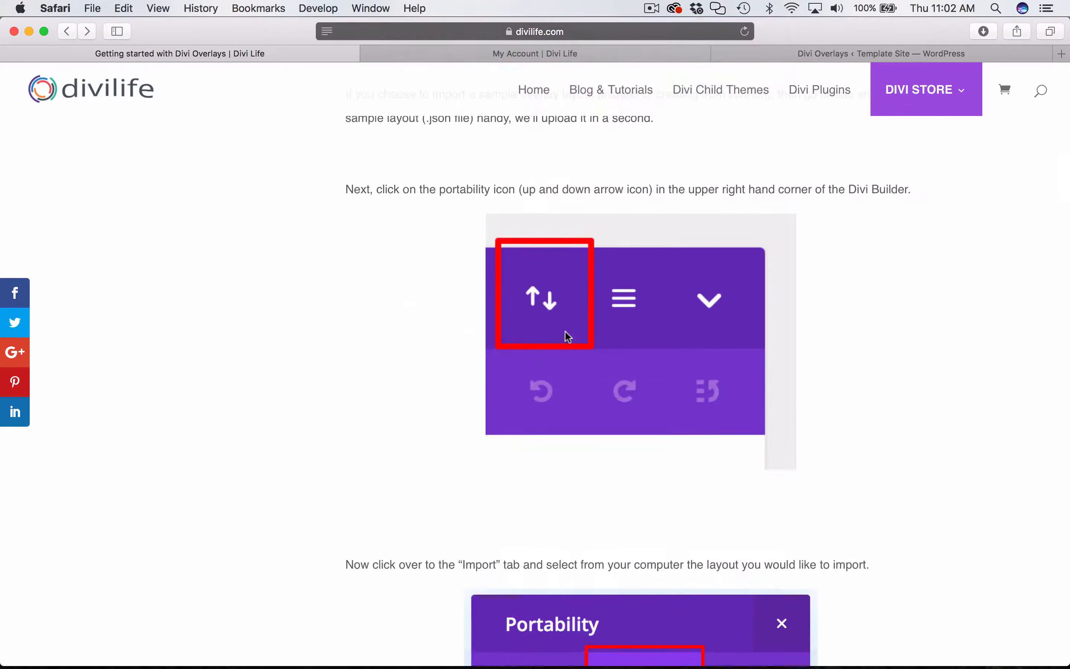
pyautogui.scroll(2, 564, 332)
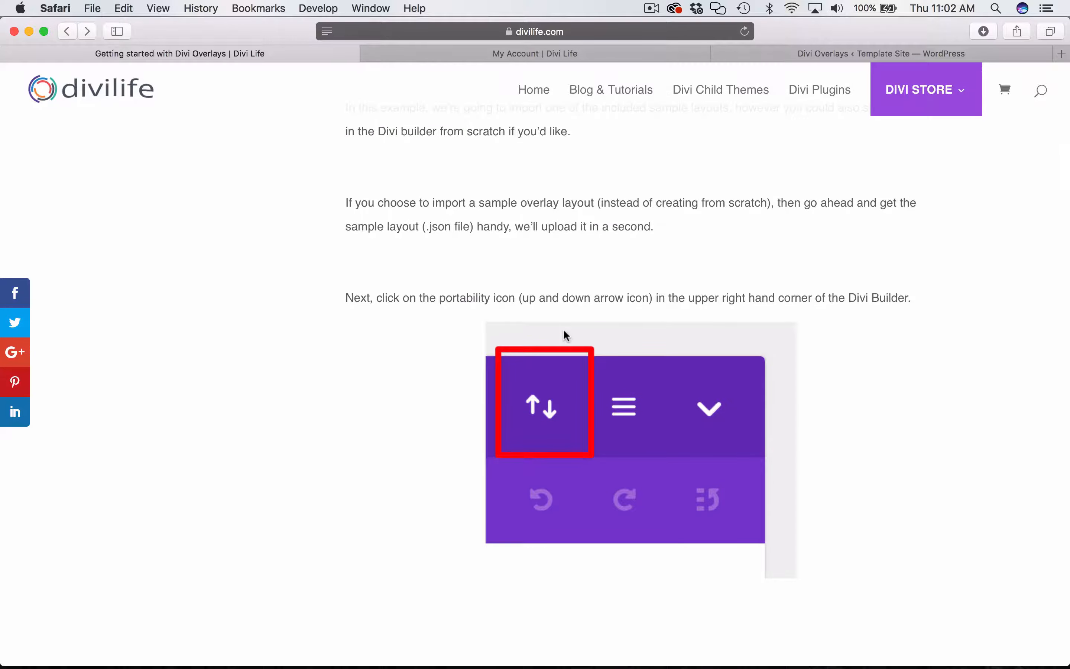
# - Read the guide's sections on the overlay background color, overlay animation and copying the content shortcode
pyautogui.scroll(-10, 563, 329)
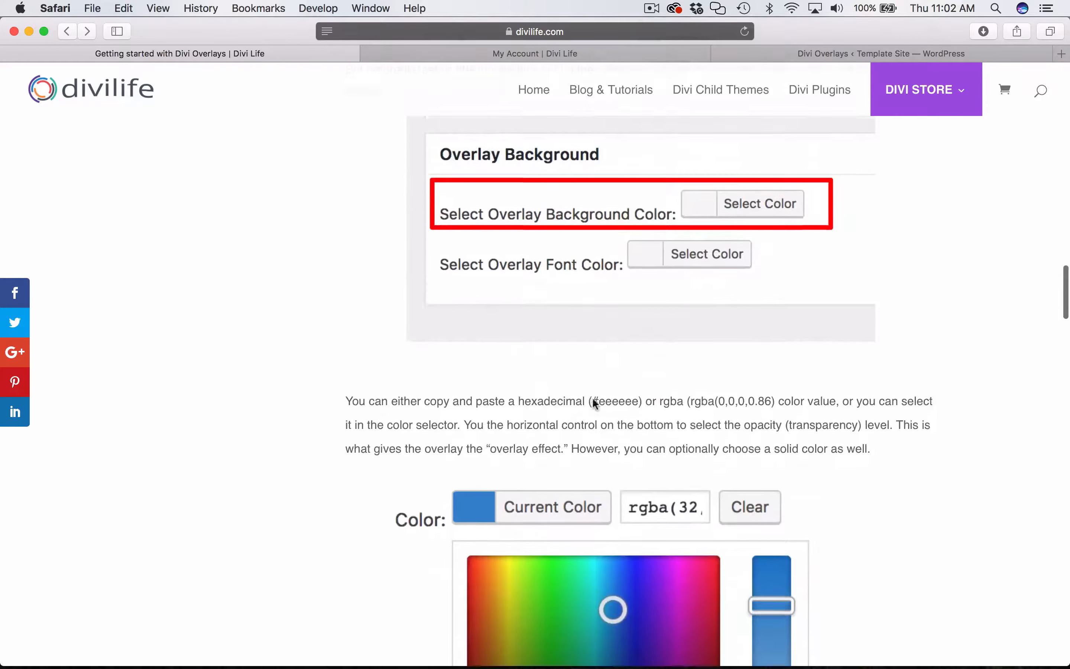
pyautogui.scroll(1, 592, 400)
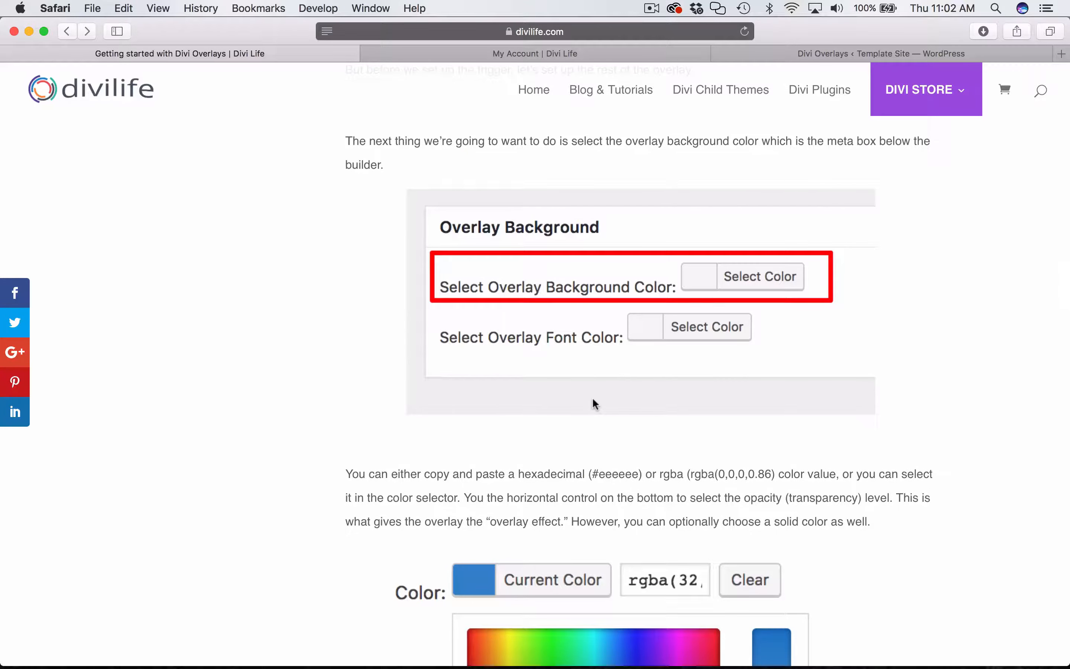
pyautogui.scroll(-10, 592, 397)
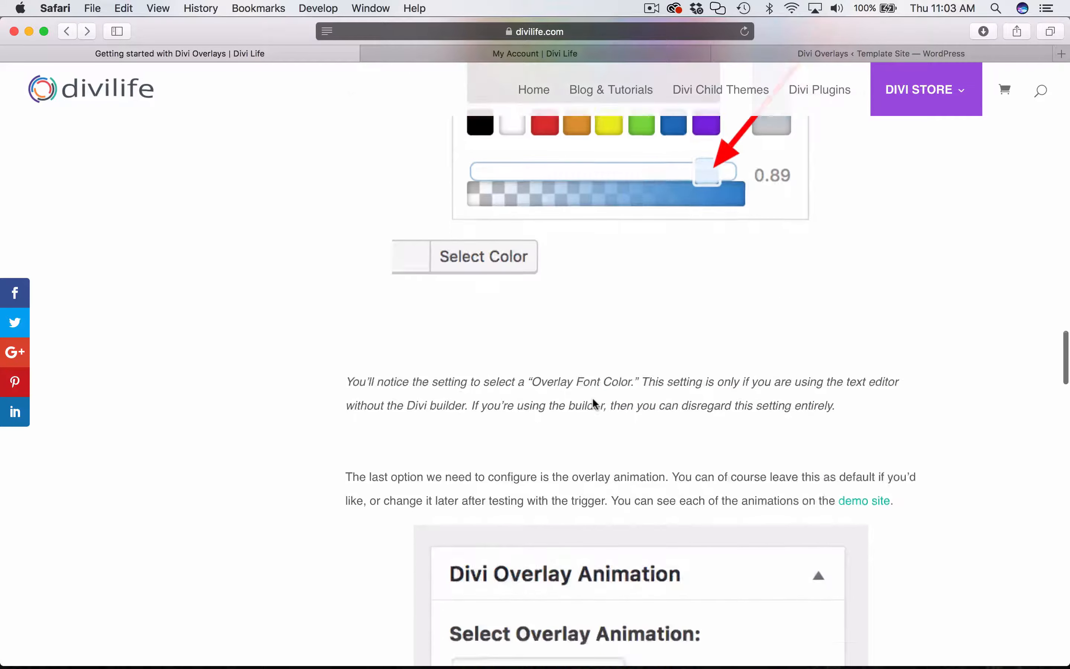
pyautogui.scroll(-5, 592, 397)
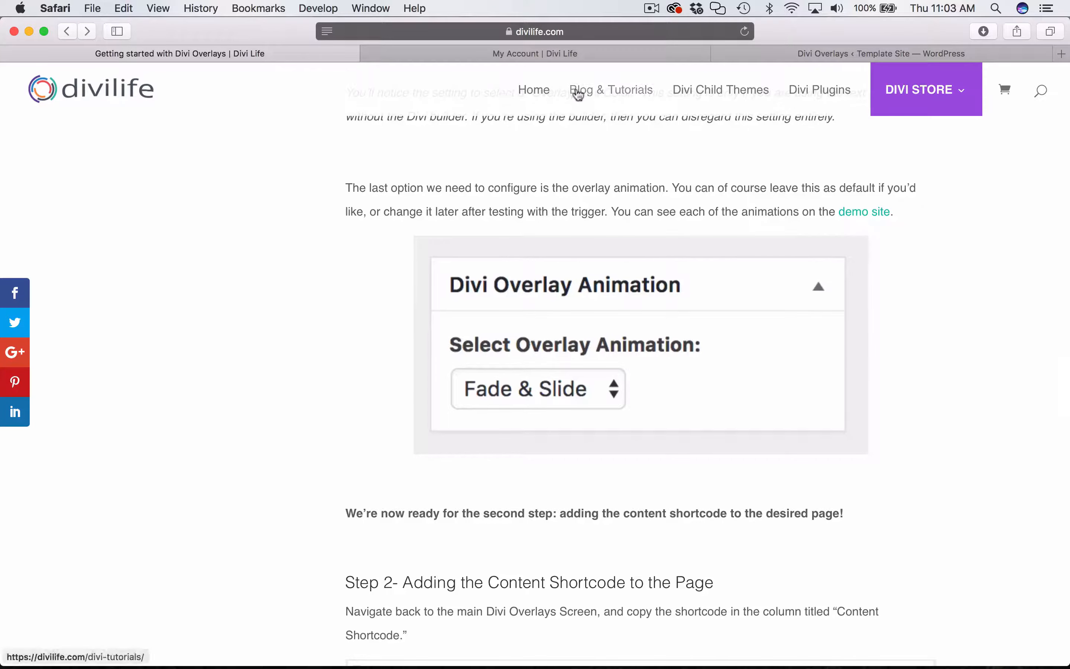
pyautogui.scroll(-8, 310, 353)
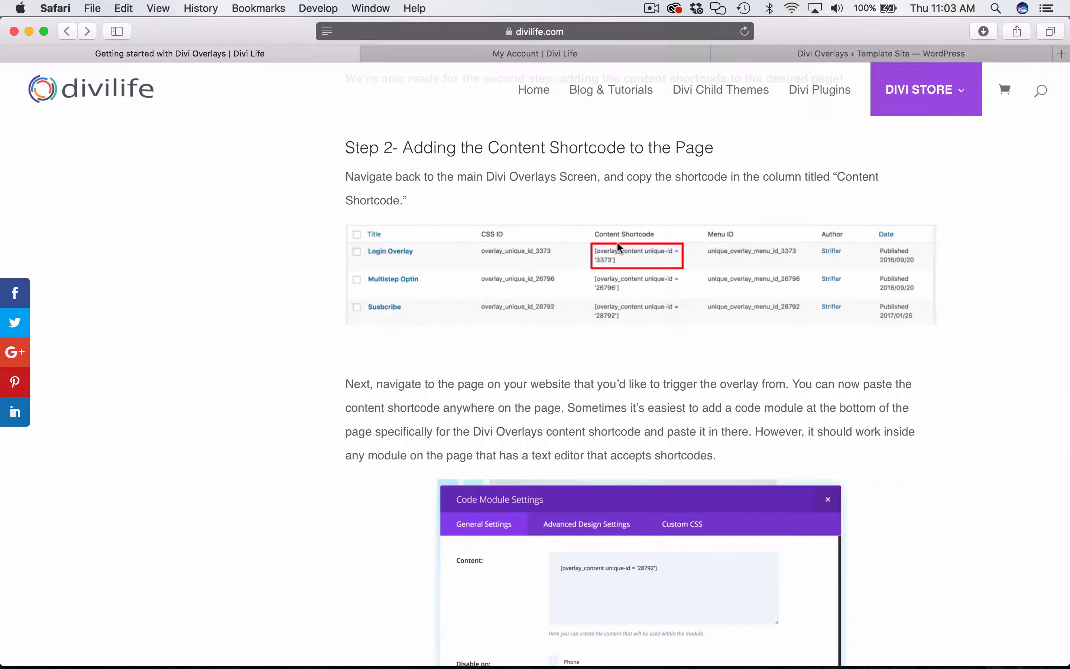
pyautogui.scroll(-1, 652, 316)
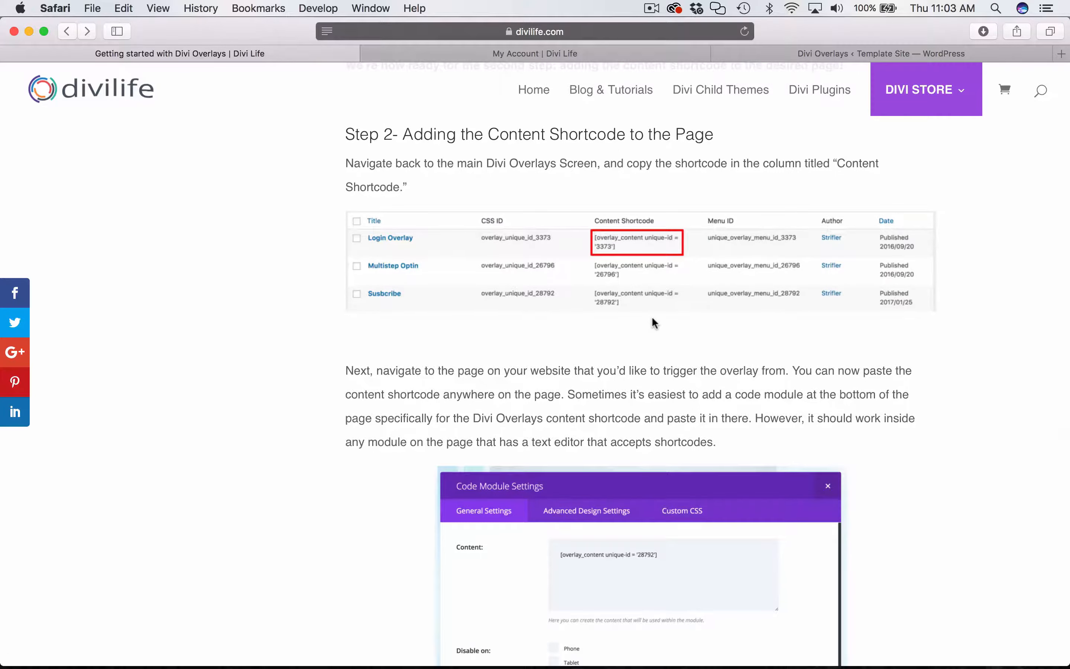
# - From the Divi Overlays list, open the site's Pages list in a new tab, logging in with the saved username and account password
pyautogui.click(821, 53)
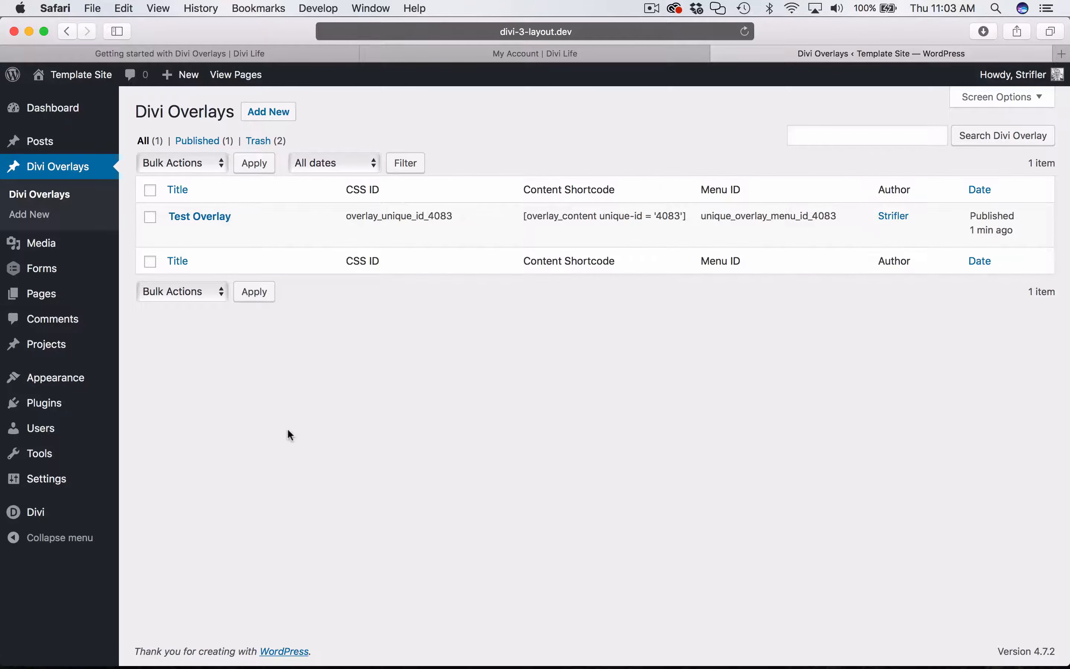
pyautogui.moveTo(42, 302)
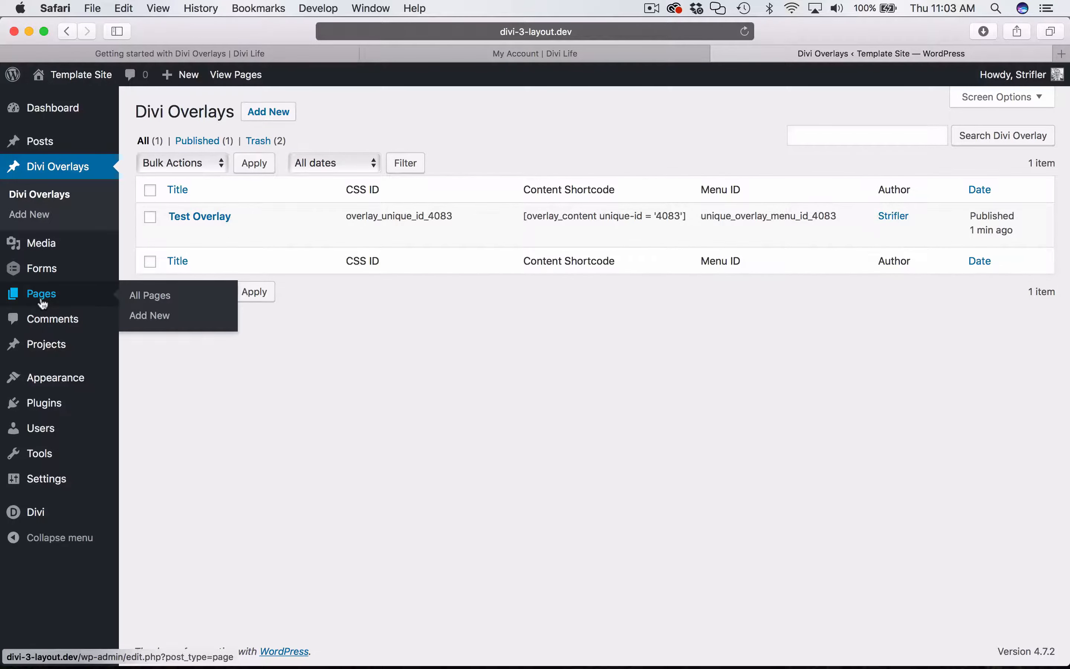
pyautogui.rightClick(63, 293)
pyautogui.click(66, 296)
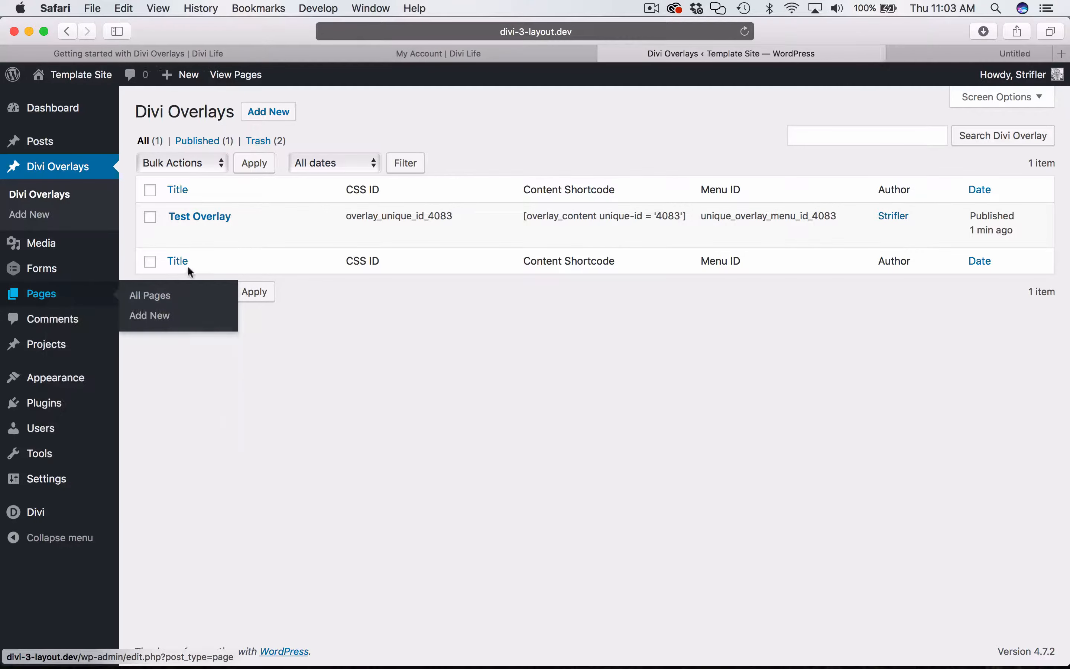
pyautogui.click(920, 47)
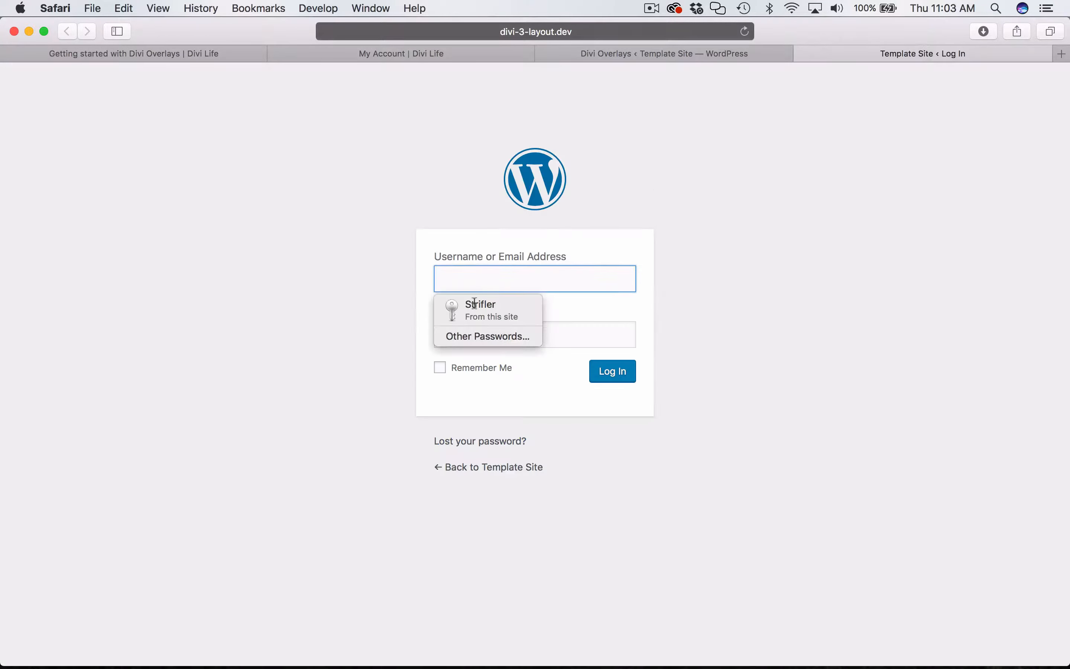
pyautogui.click(475, 304)
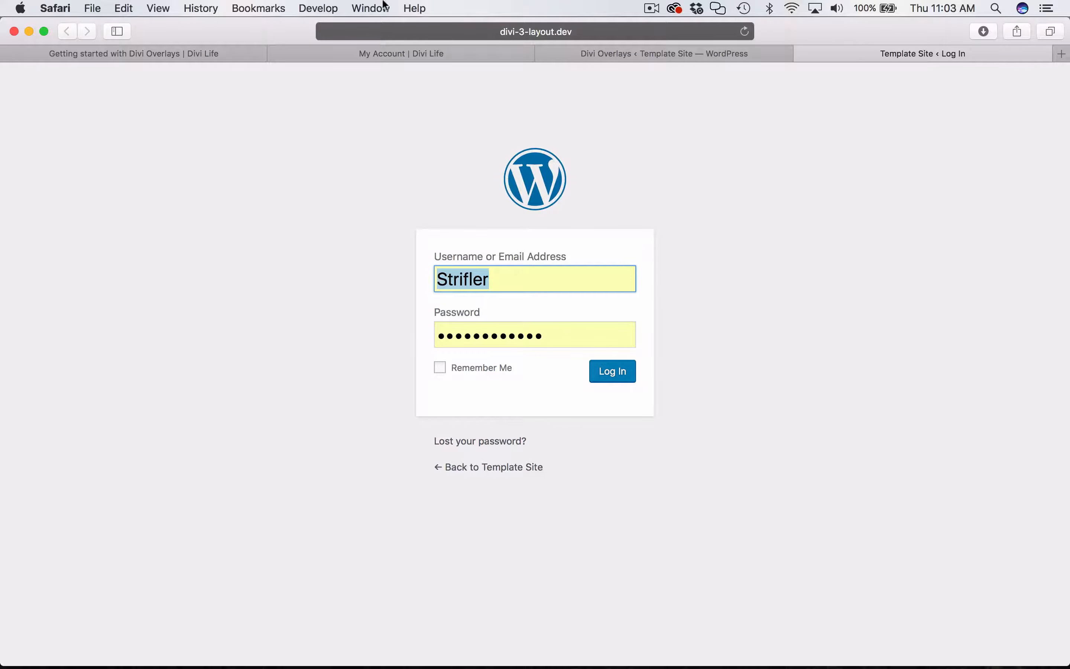
pyautogui.click(379, 51)
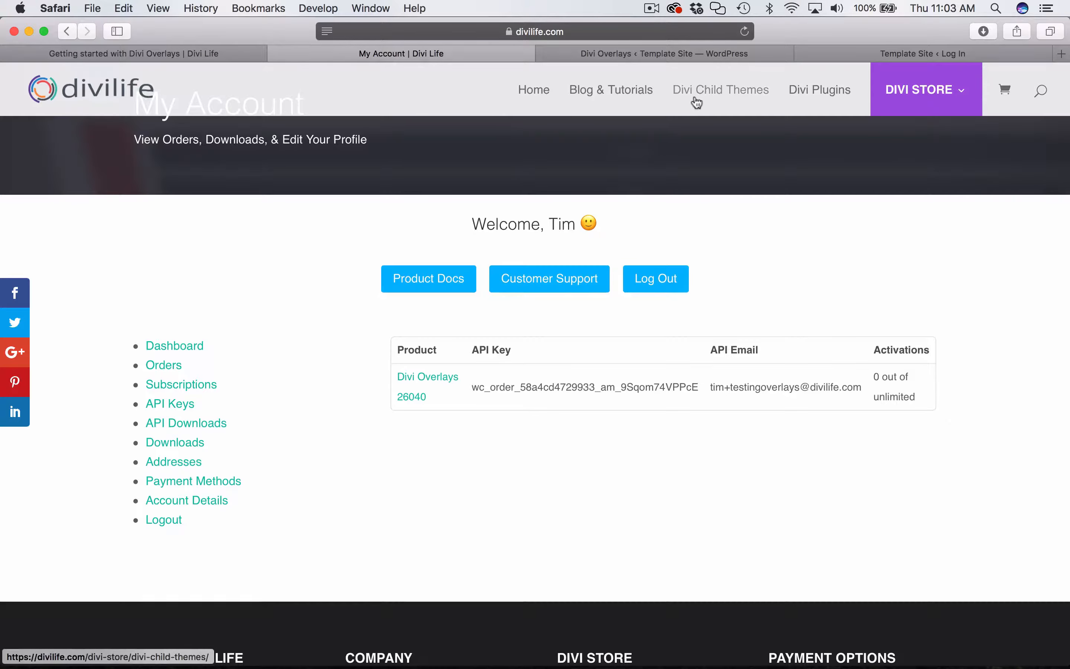
pyautogui.click(911, 54)
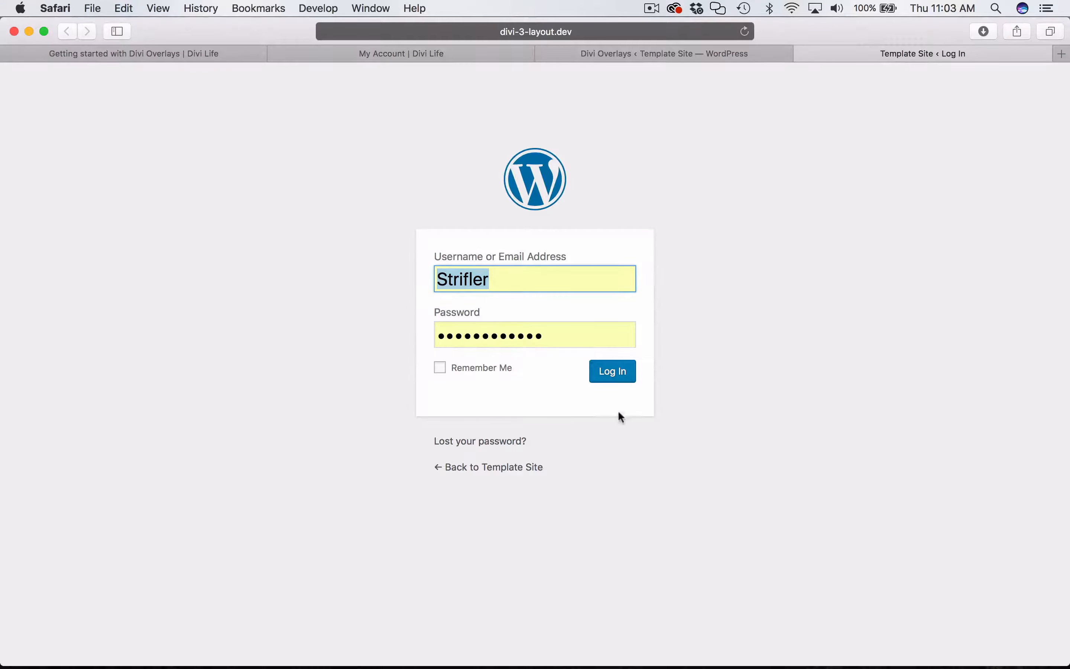
pyautogui.click(618, 371)
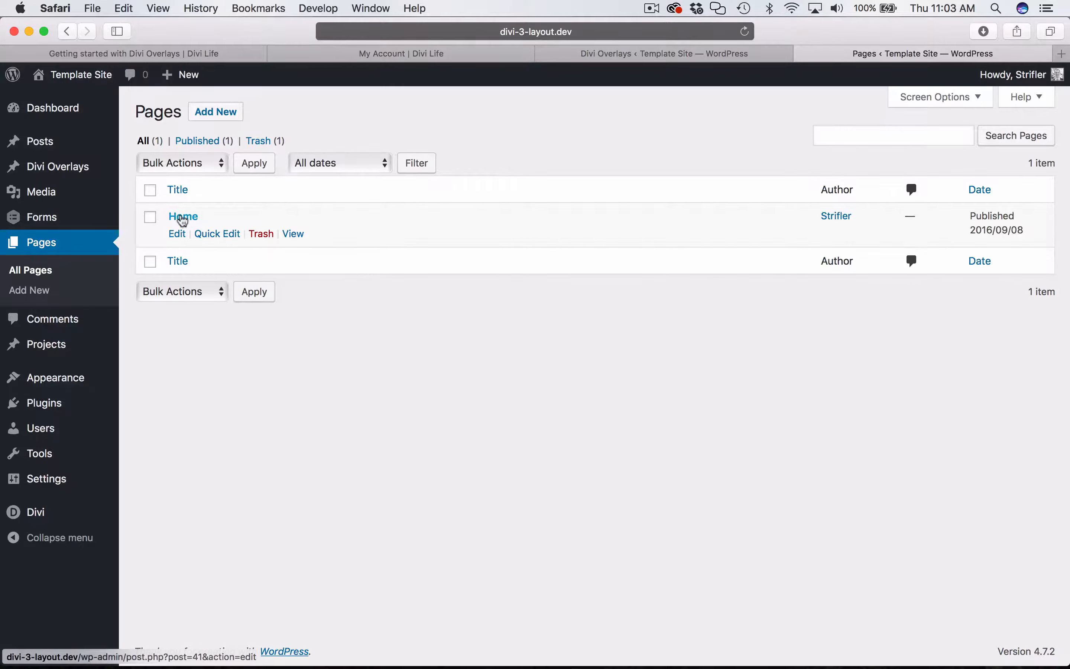
# - Open the Home page for editing and open the content of the second section's second Text module
pyautogui.click(184, 218)
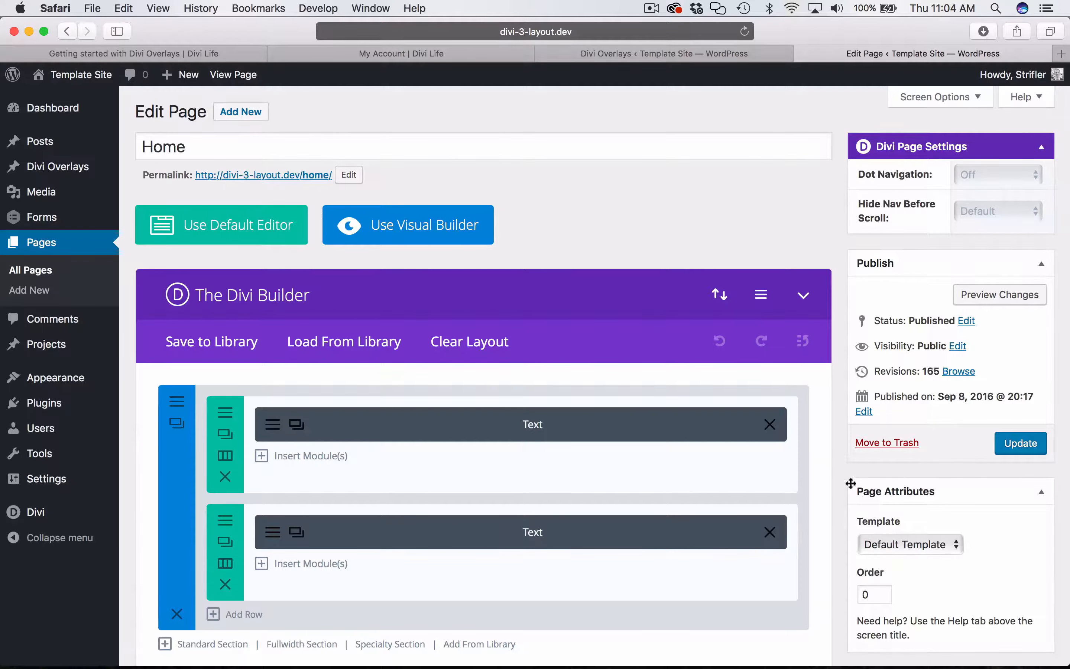
pyautogui.scroll(-5, 846, 484)
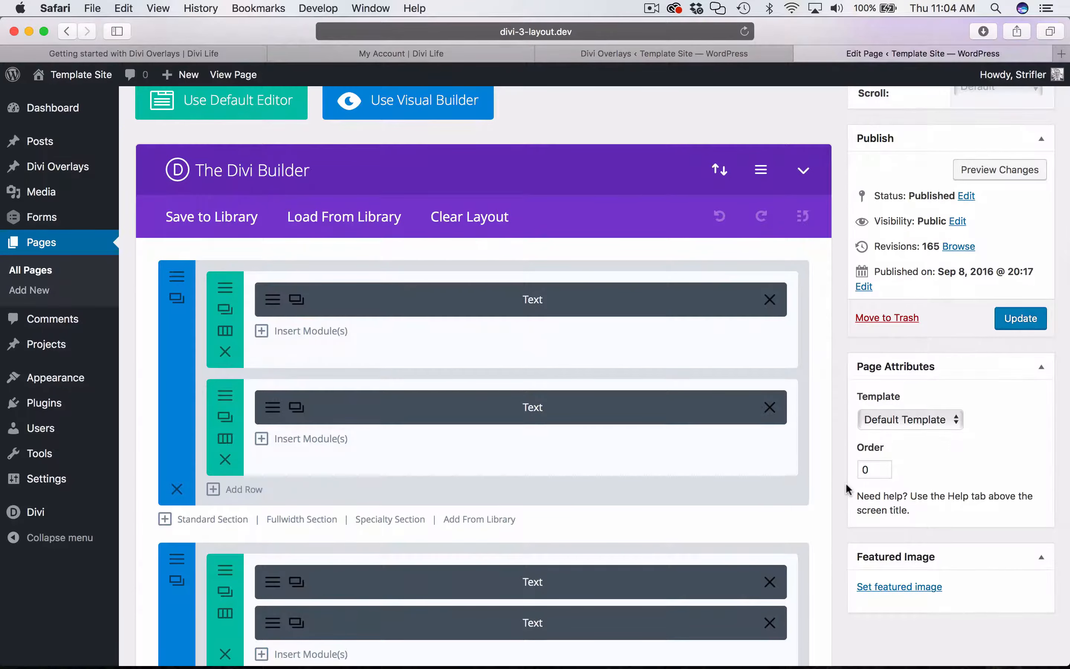
pyautogui.scroll(-10, 845, 482)
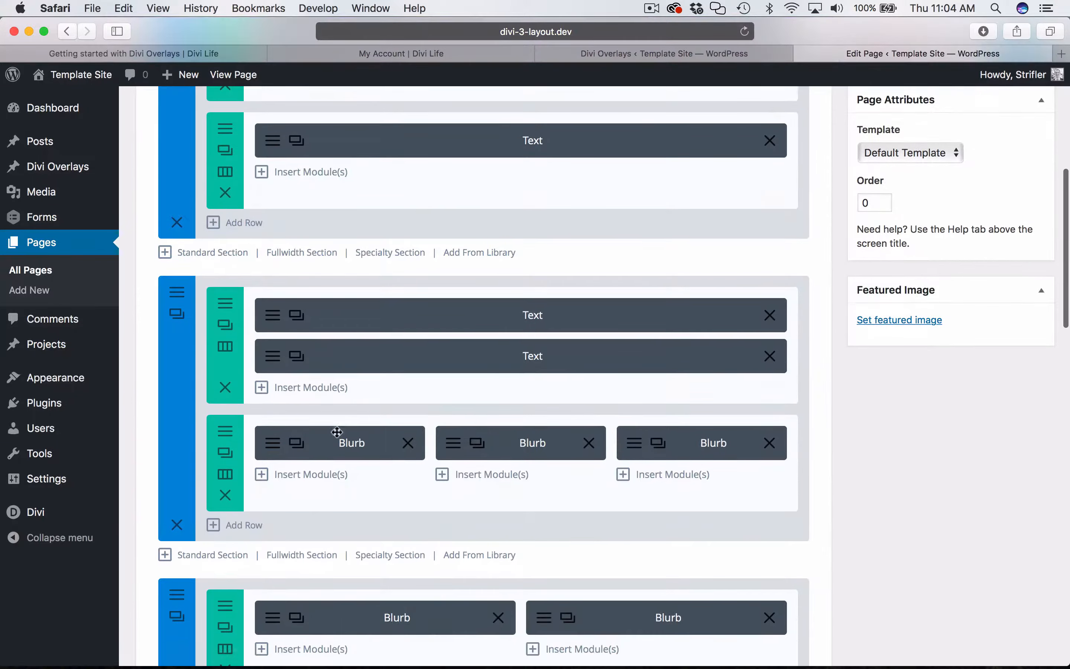
pyautogui.click(286, 360)
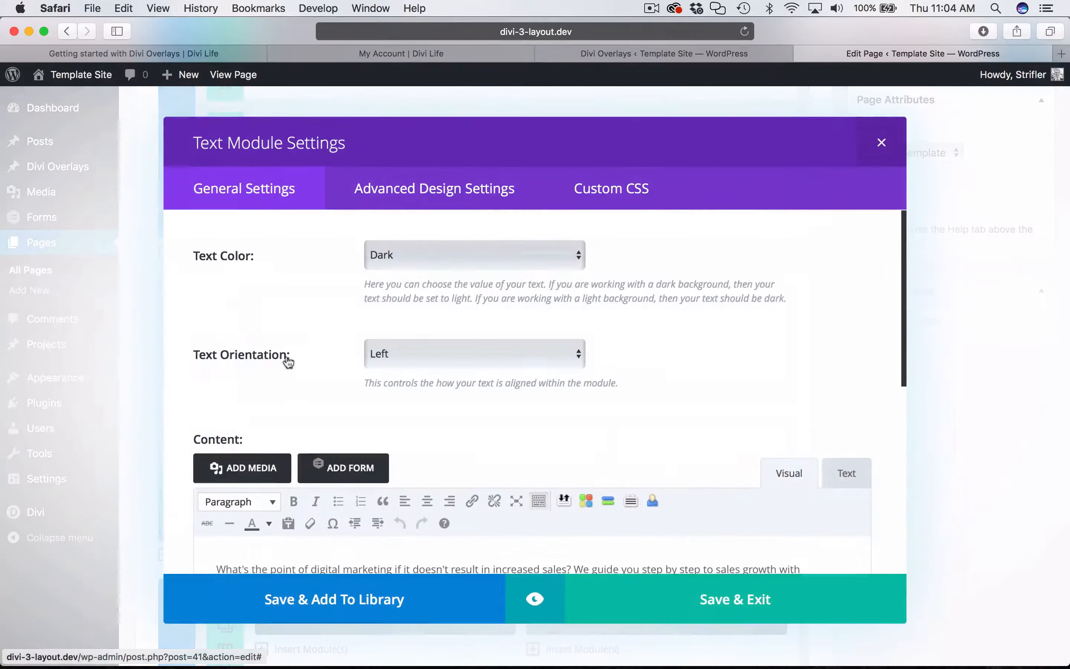
pyautogui.scroll(-5, 712, 408)
pyautogui.click(350, 360)
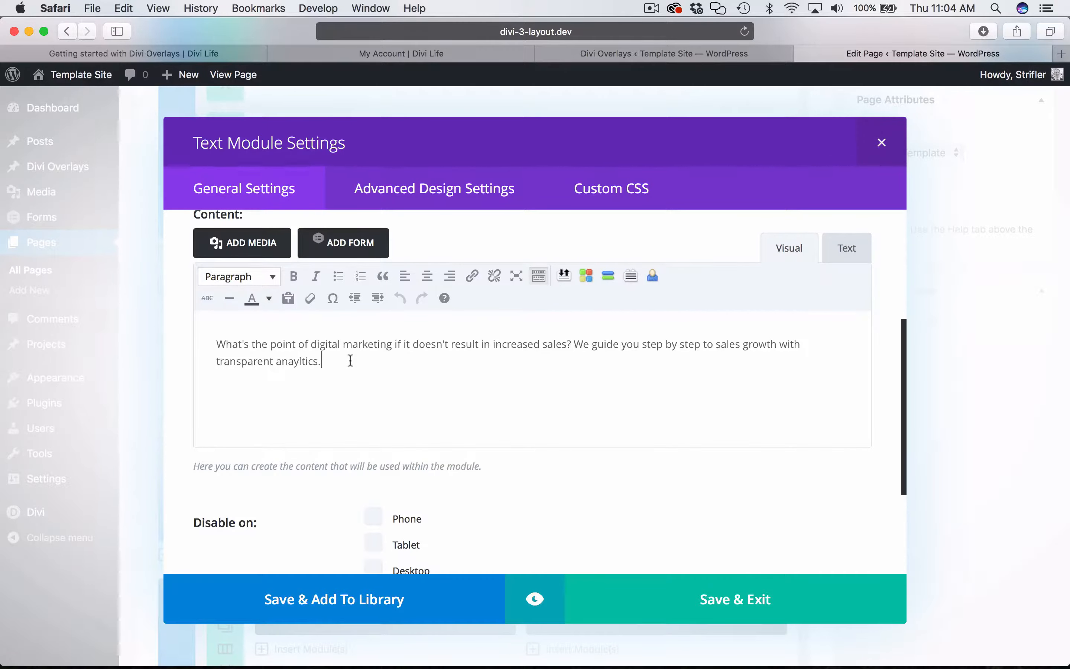
# - Review the guide's Step 2 on placing the content shortcode in a code module and Step 3 on setting the overlay trigger
pyautogui.click(166, 47)
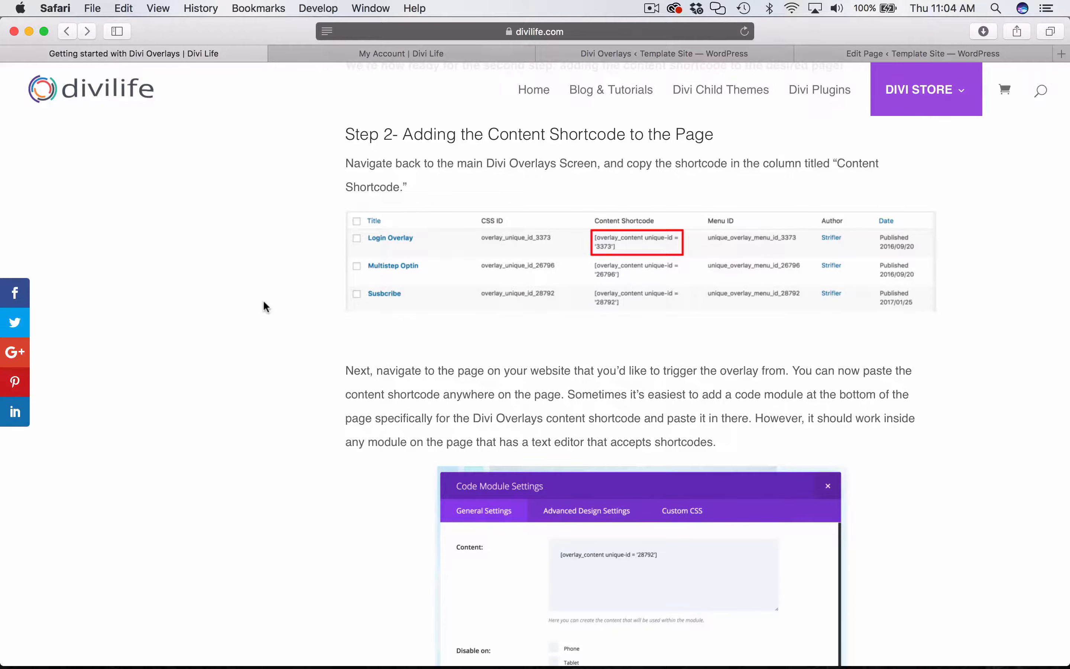
pyautogui.scroll(-12, 548, 442)
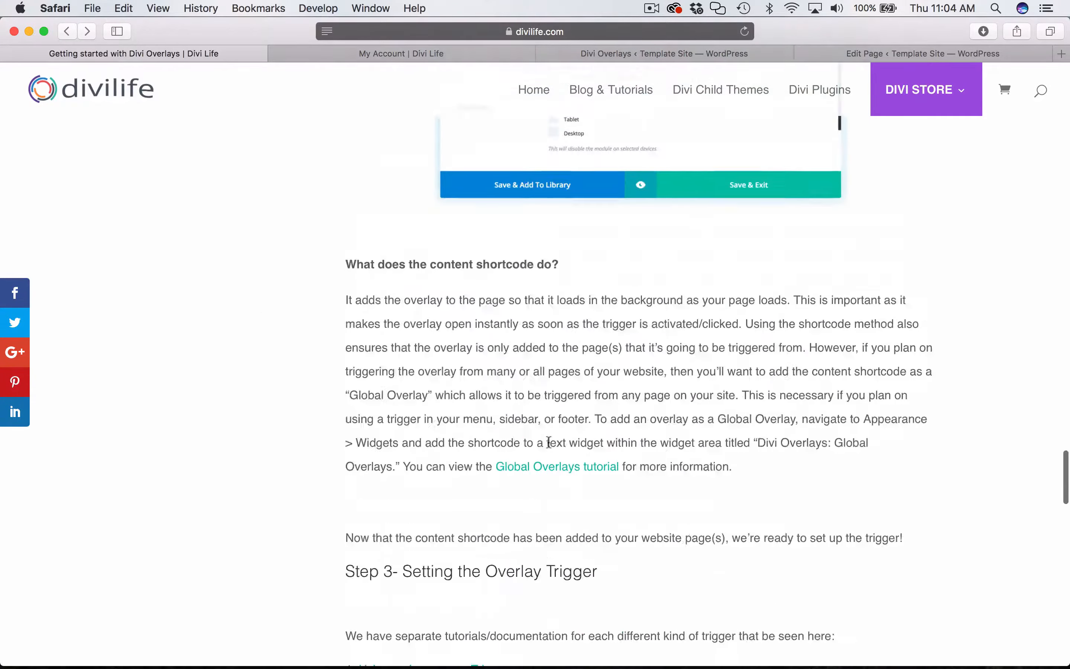
pyautogui.scroll(12, 549, 442)
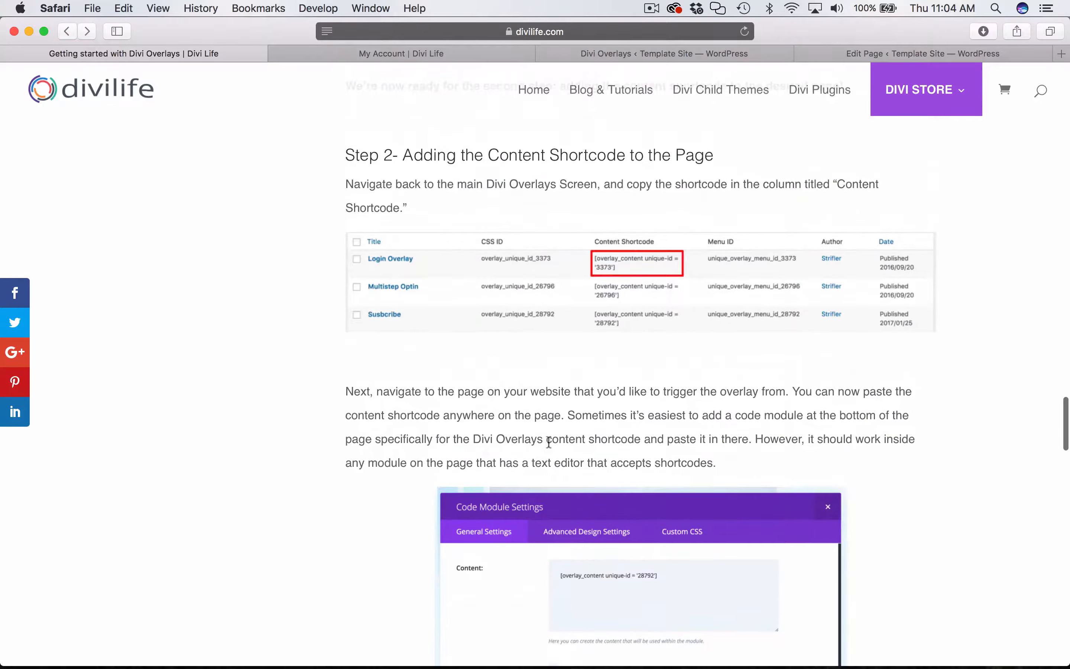
pyautogui.scroll(-15, 548, 442)
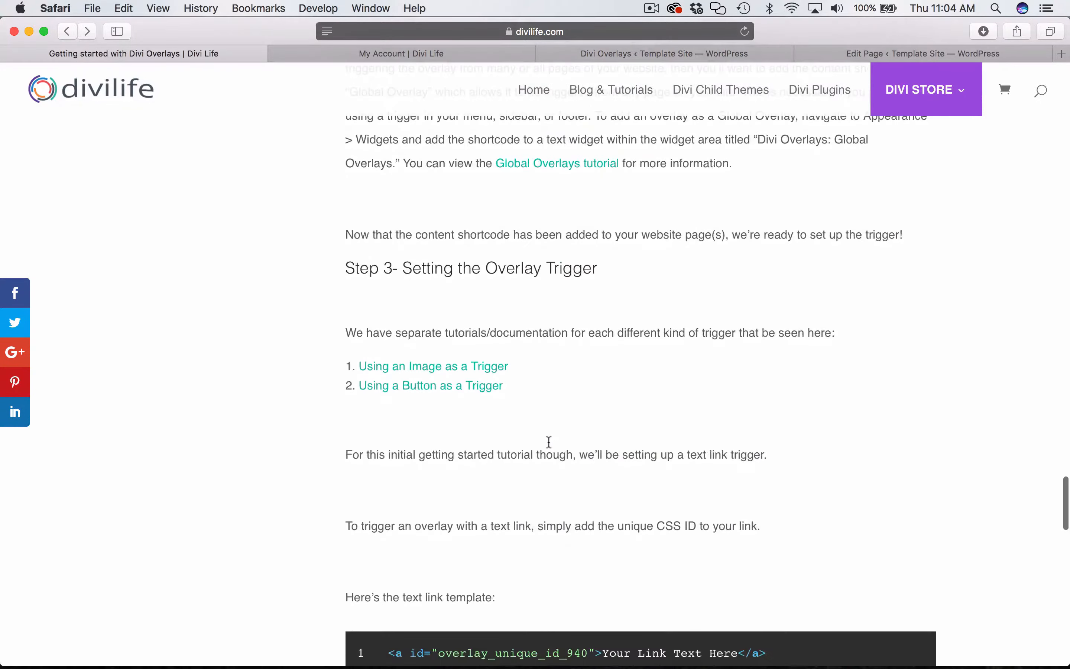
pyautogui.scroll(-2, 549, 441)
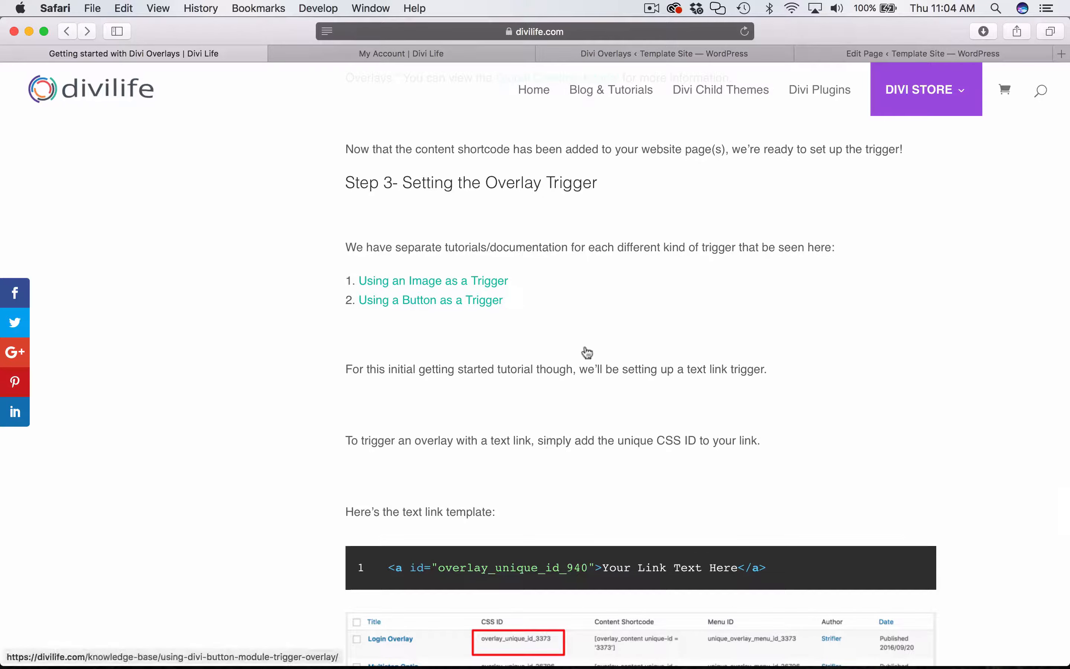
pyautogui.scroll(-5, 673, 394)
pyautogui.scroll(-1, 672, 394)
pyautogui.scroll(4, 649, 451)
pyautogui.scroll(-12, 648, 450)
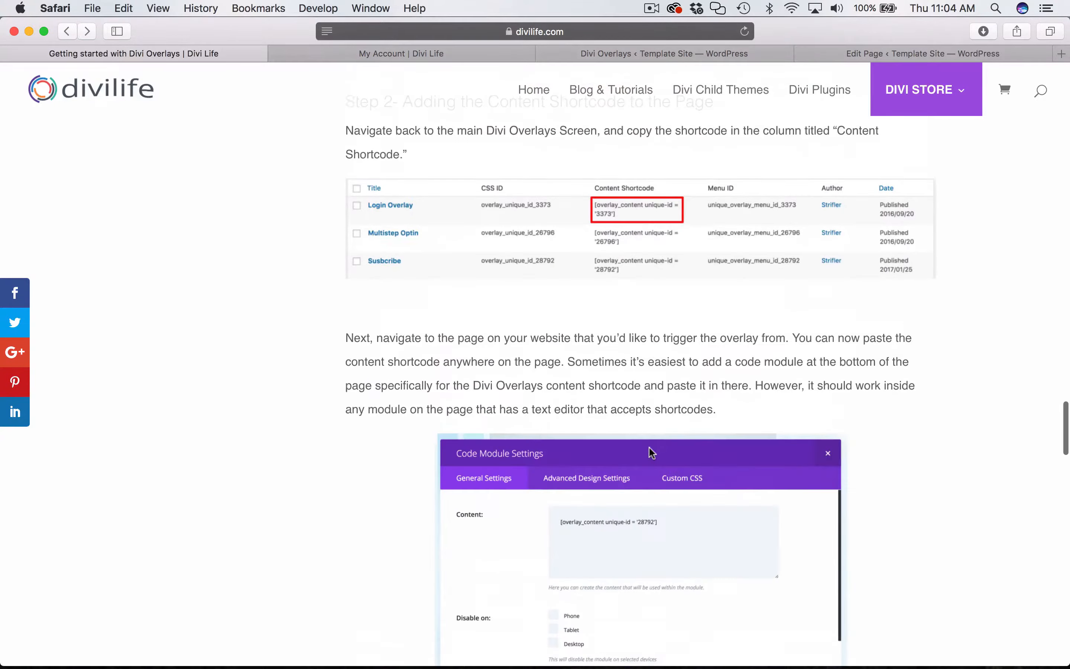
pyautogui.scroll(-12, 648, 446)
pyautogui.scroll(14, 648, 446)
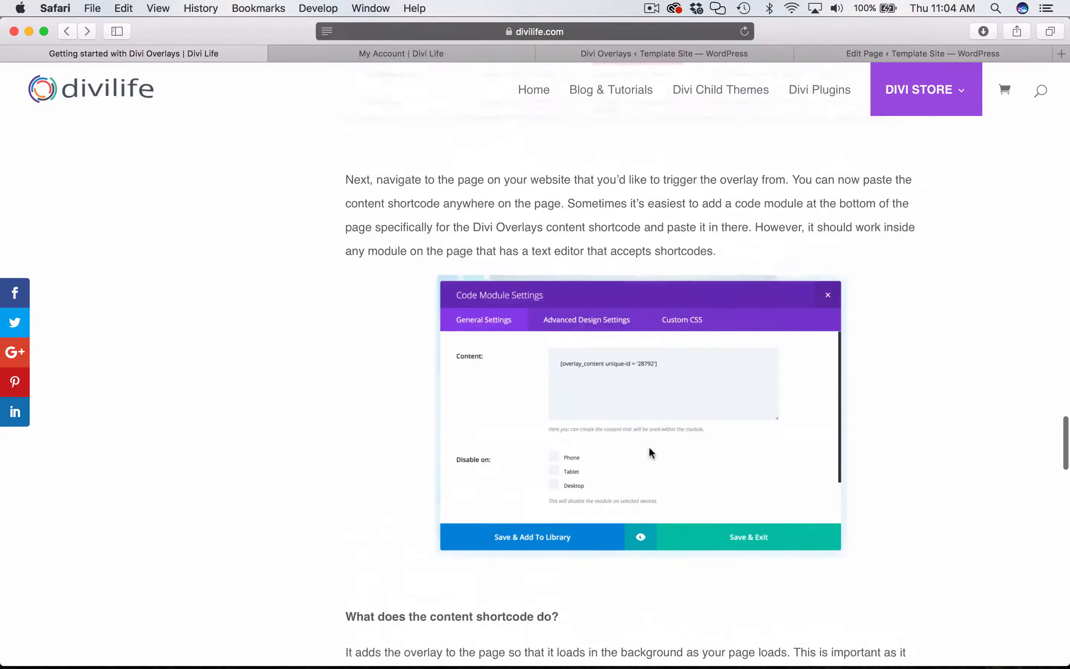
# - Return to the Home page editor and close the Text module's settings without changes
pyautogui.click(885, 58)
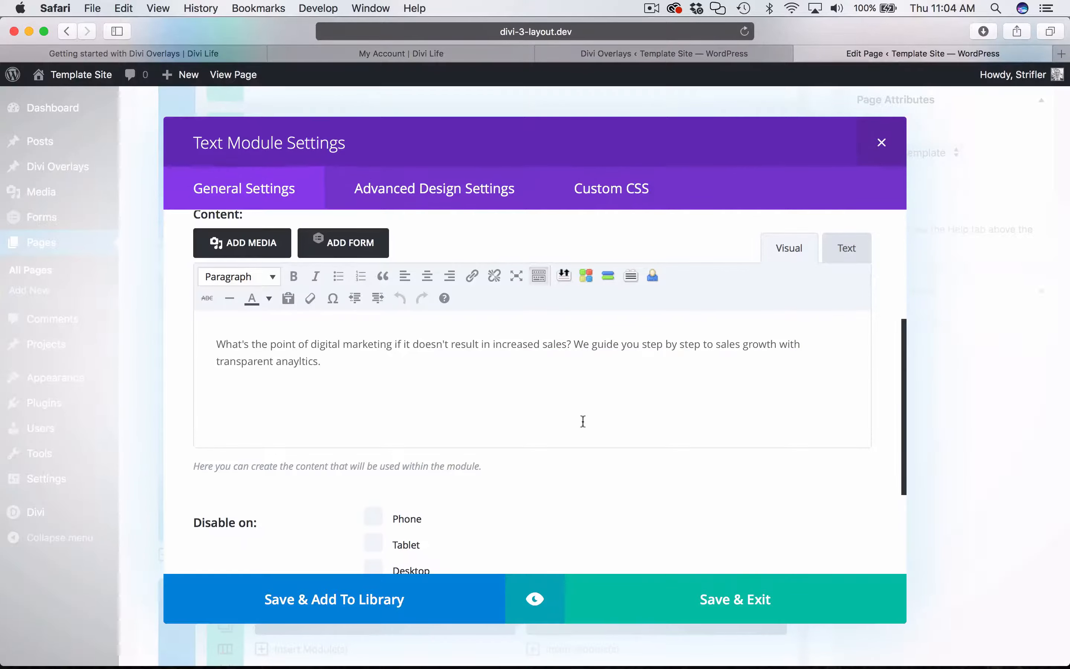
pyautogui.click(881, 142)
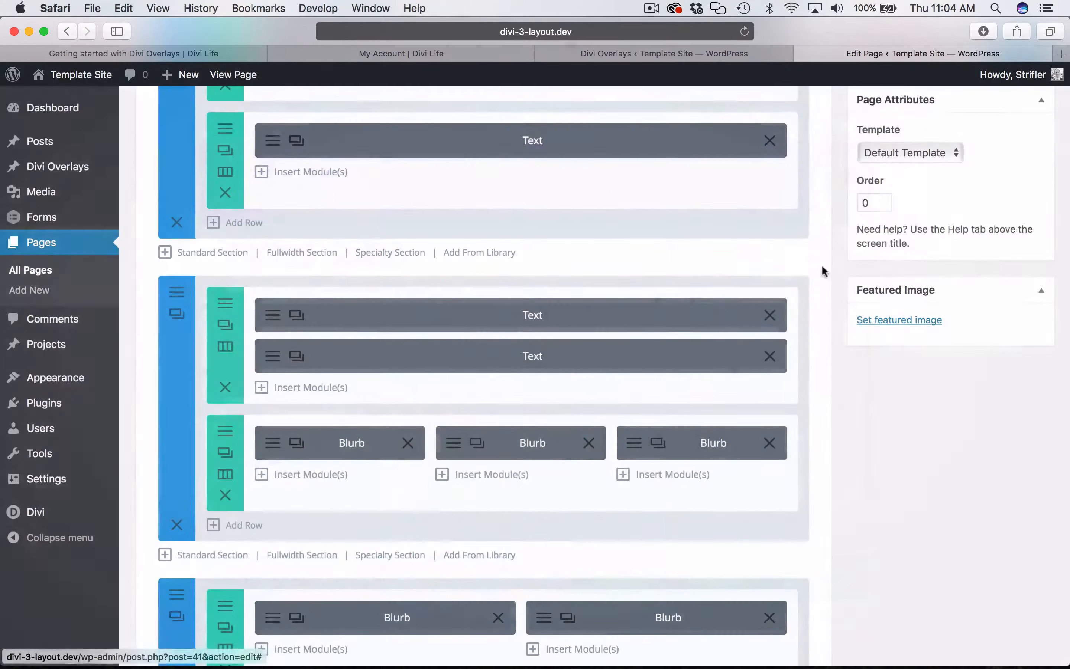
pyautogui.scroll(-2, 474, 481)
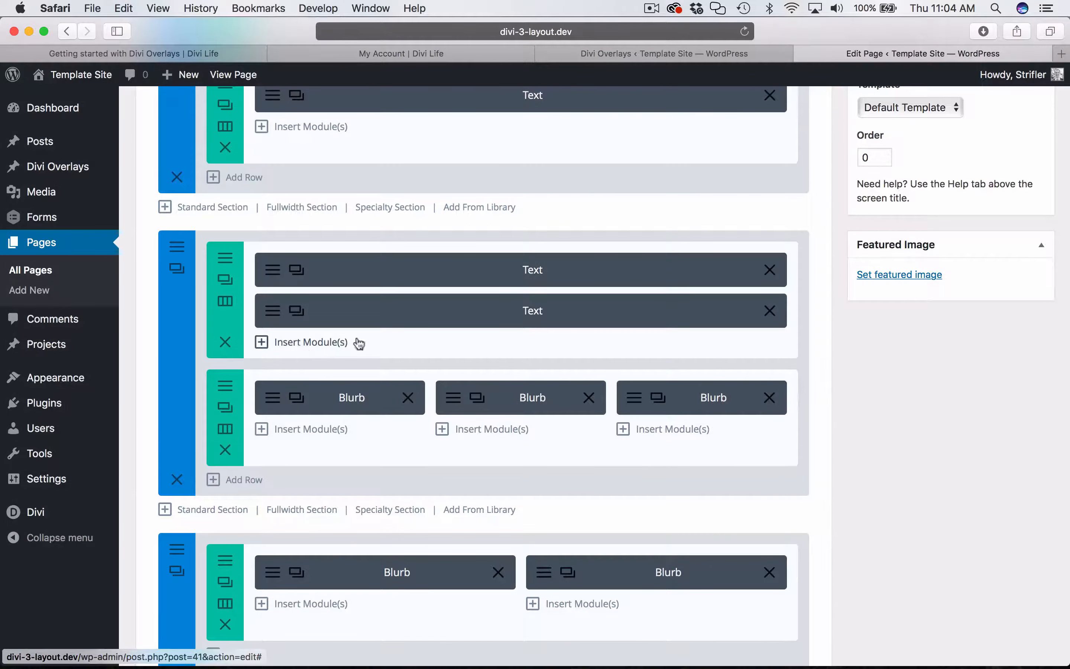
pyautogui.scroll(1, 414, 352)
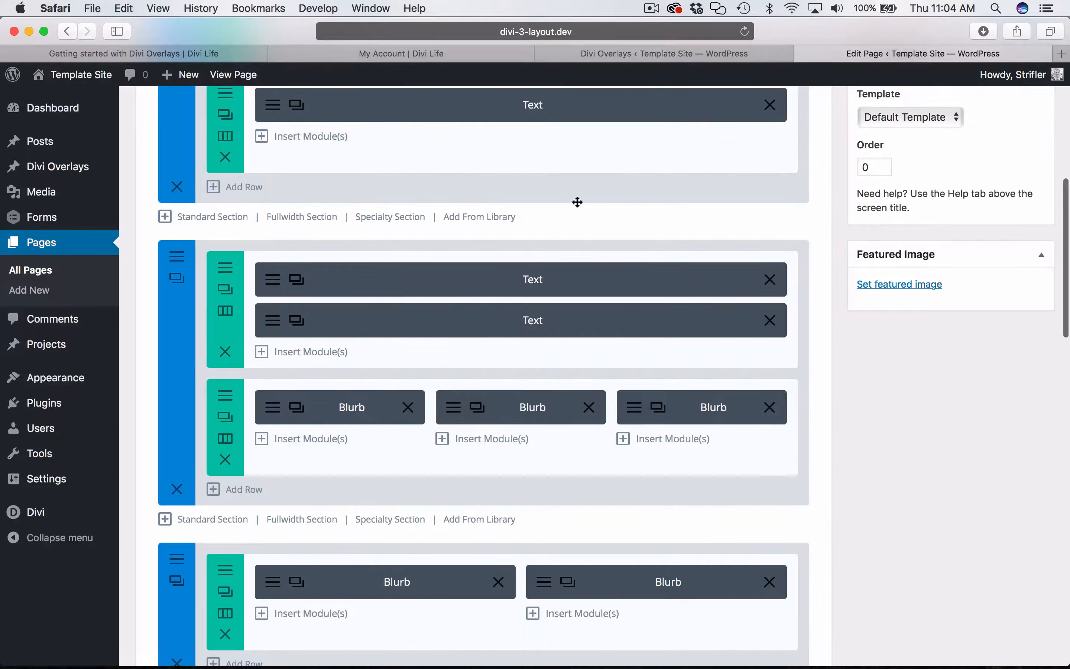
# - Copy the Test Overlay's content shortcode from the Divi Overlays list and return to the Home page editor
pyautogui.click(672, 49)
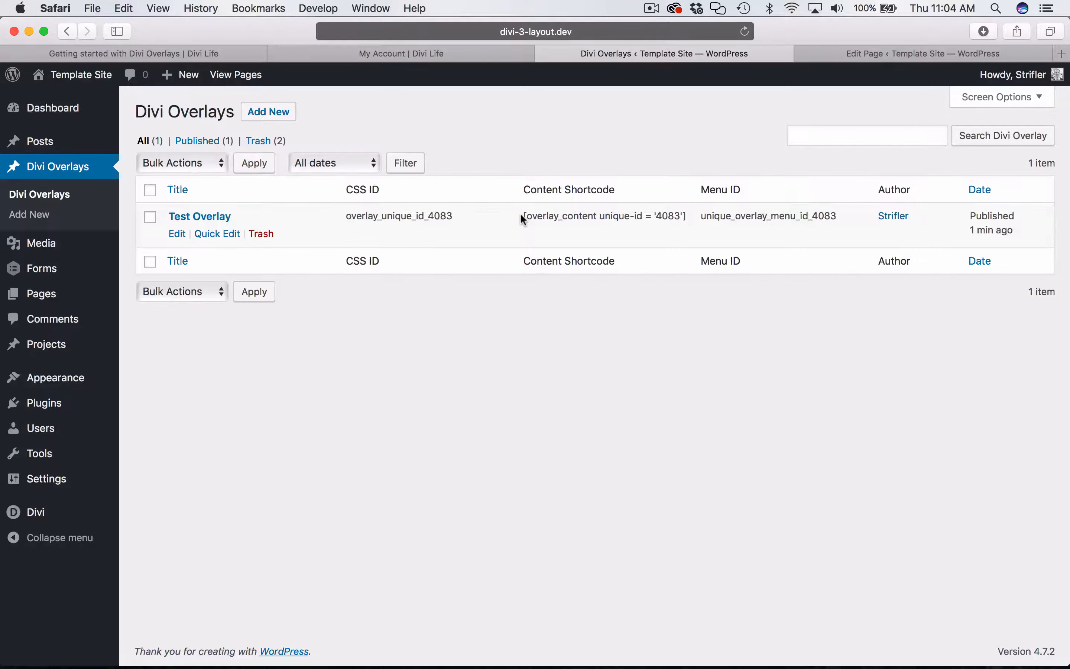
pyautogui.moveTo(524, 217); pyautogui.dragTo(688, 213)
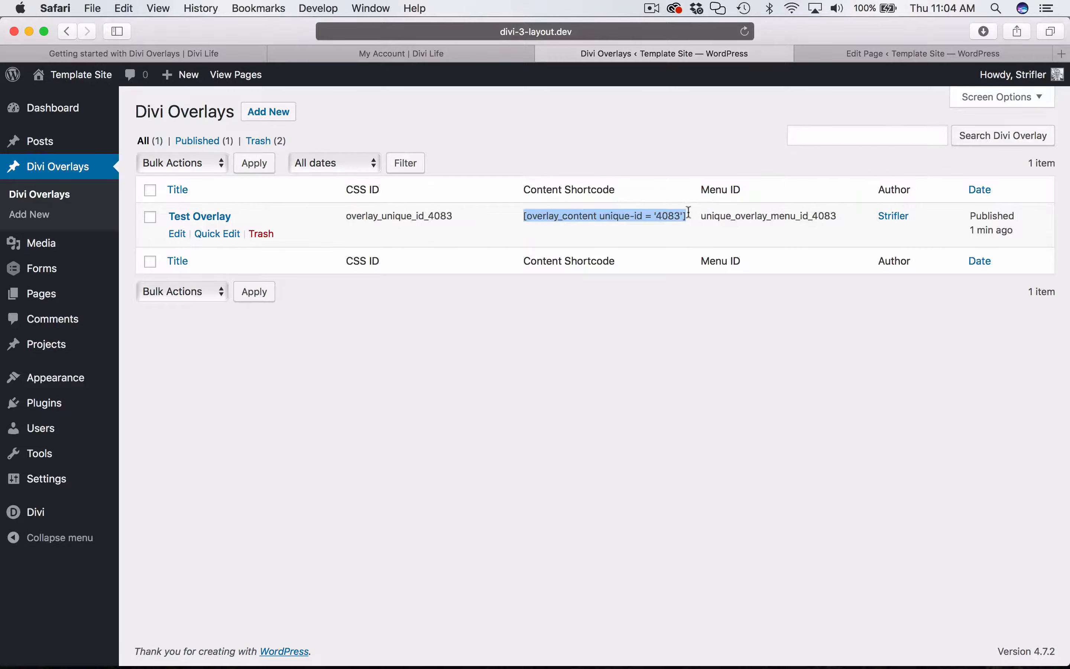
pyautogui.press('super+c')
pyautogui.click(894, 55)
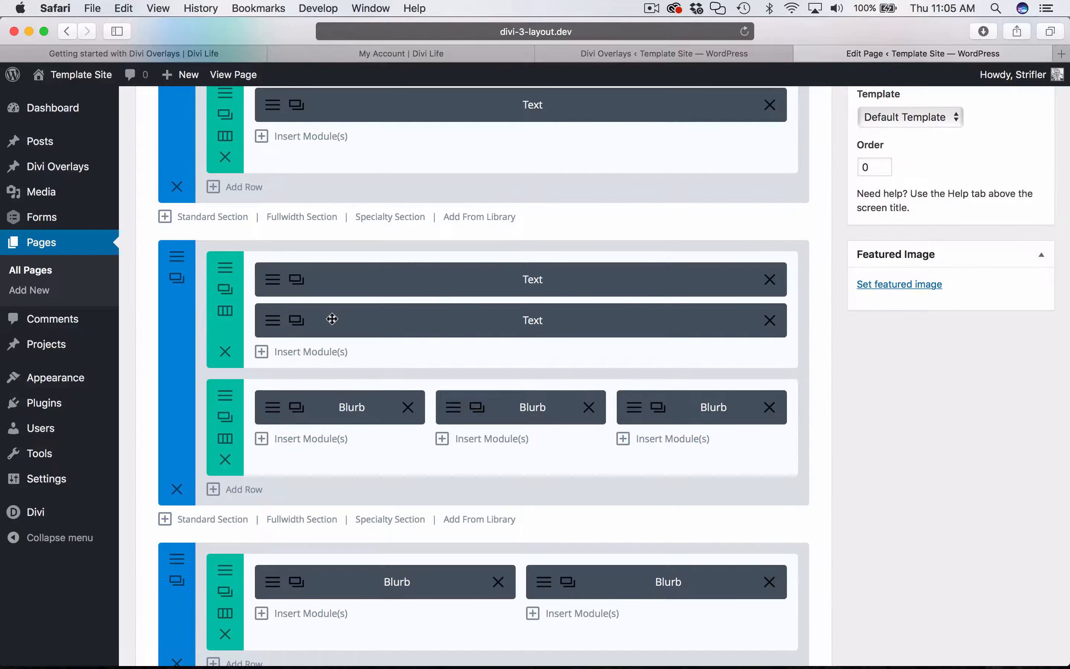
# - Insert a Code module below the second section's second Text module, with the content [overlay_content unique-id = '4083']
pyautogui.scroll(-10, 511, 532)
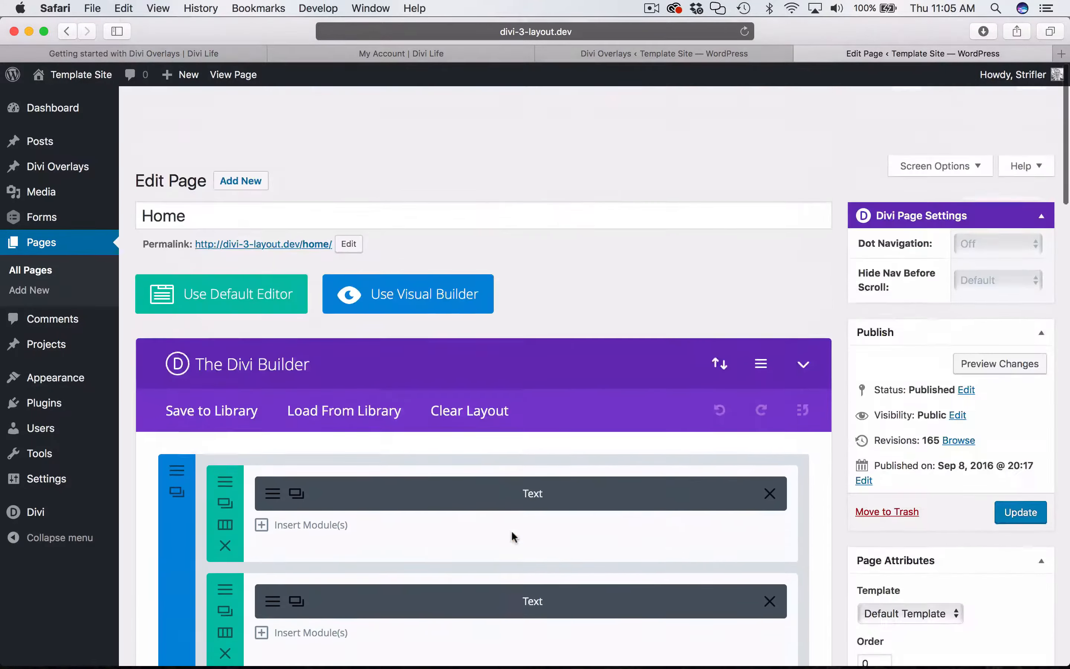
pyautogui.scroll(-20, 511, 530)
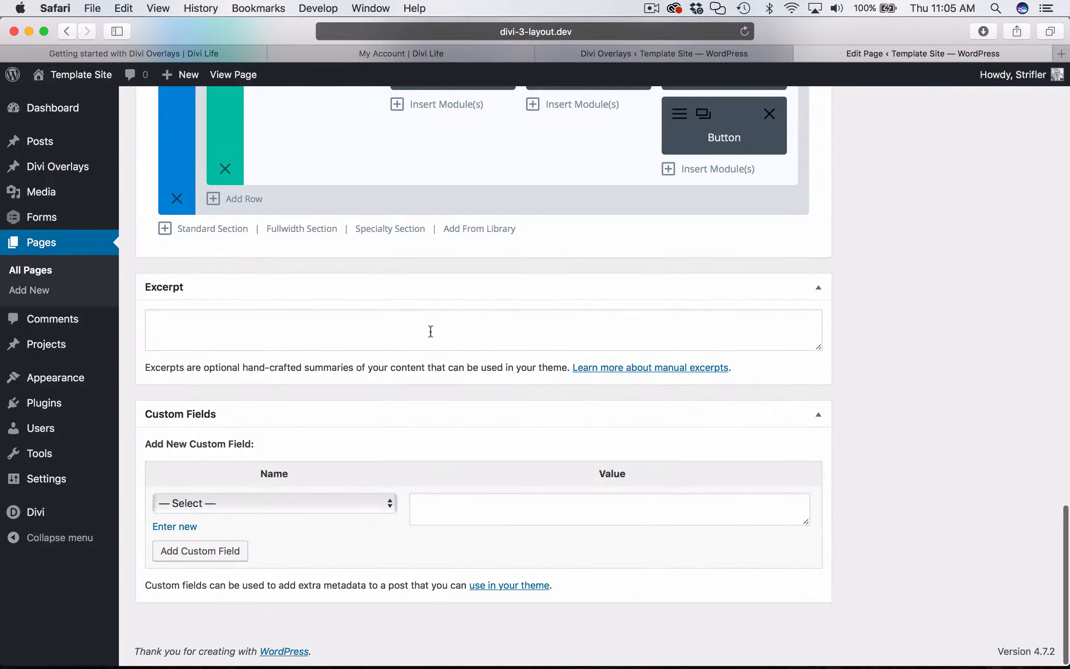
pyautogui.scroll(20, 430, 332)
pyautogui.scroll(1, 430, 330)
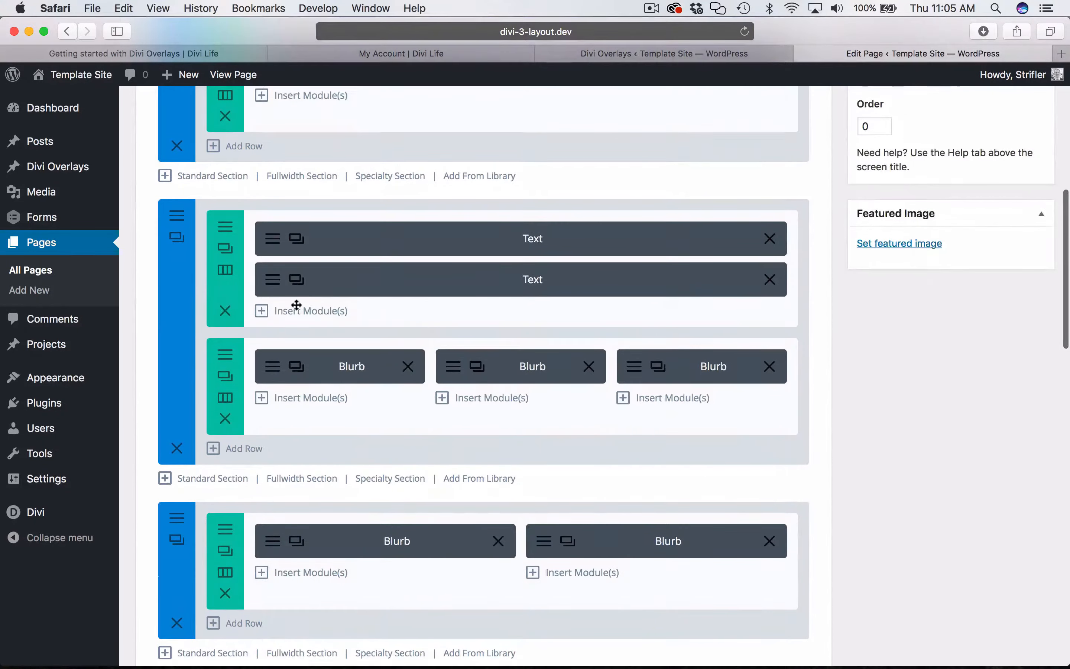
pyautogui.click(291, 306)
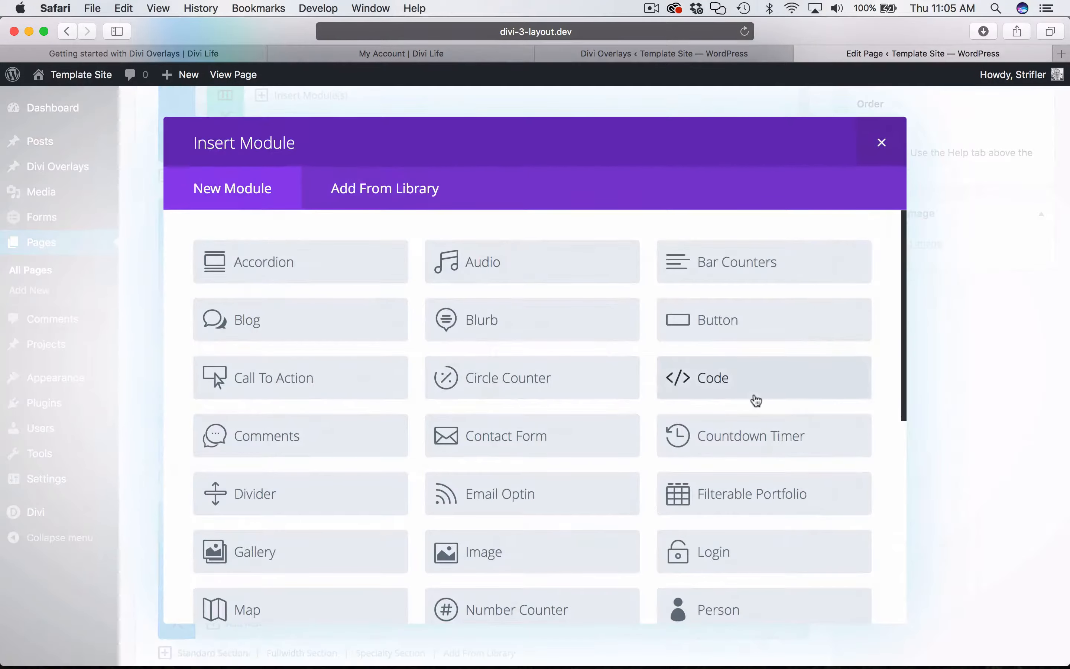
pyautogui.click(693, 377)
pyautogui.click(474, 367)
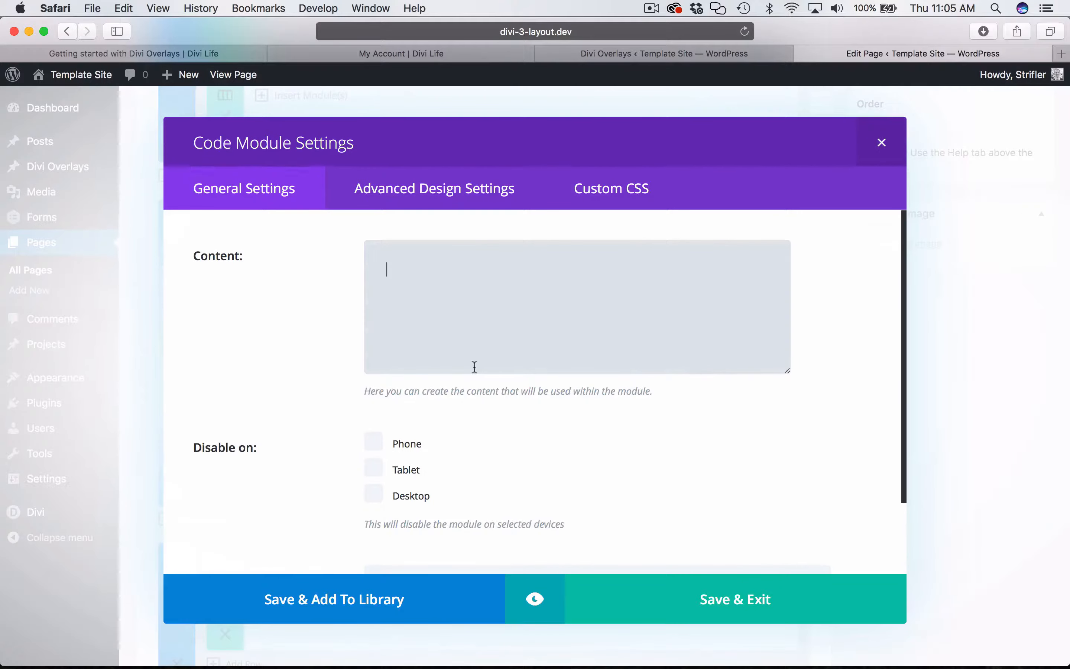
pyautogui.press('super+v')
# - Set the Code module's admin label to "Divi Overlays Content Shortcode" and save the module
pyautogui.scroll(-4, 793, 459)
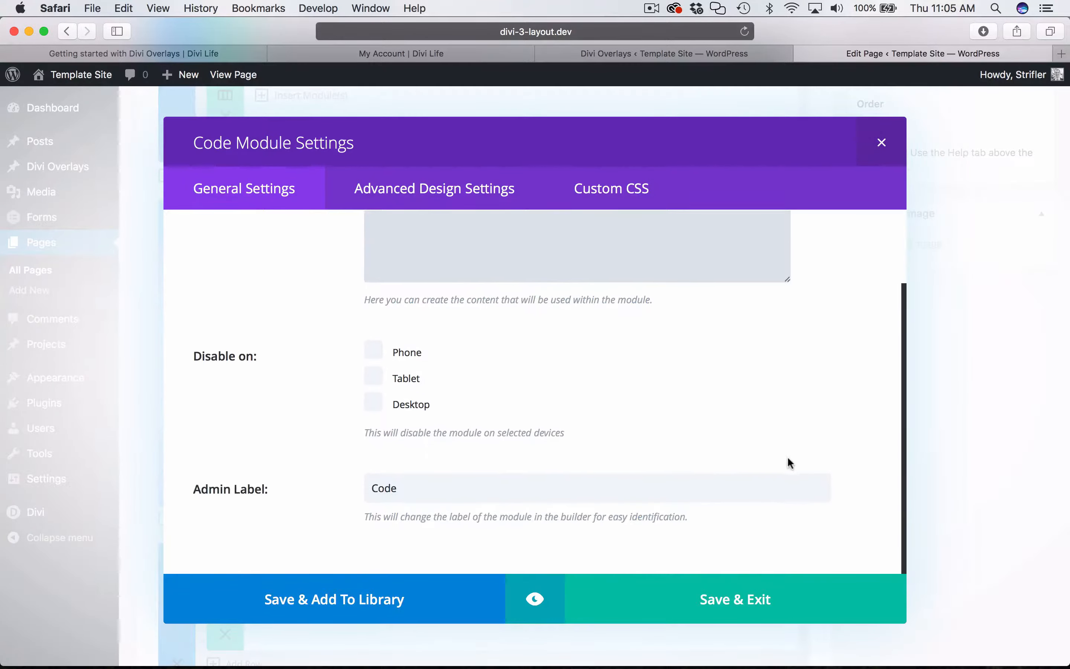
pyautogui.doubleClick(426, 487)
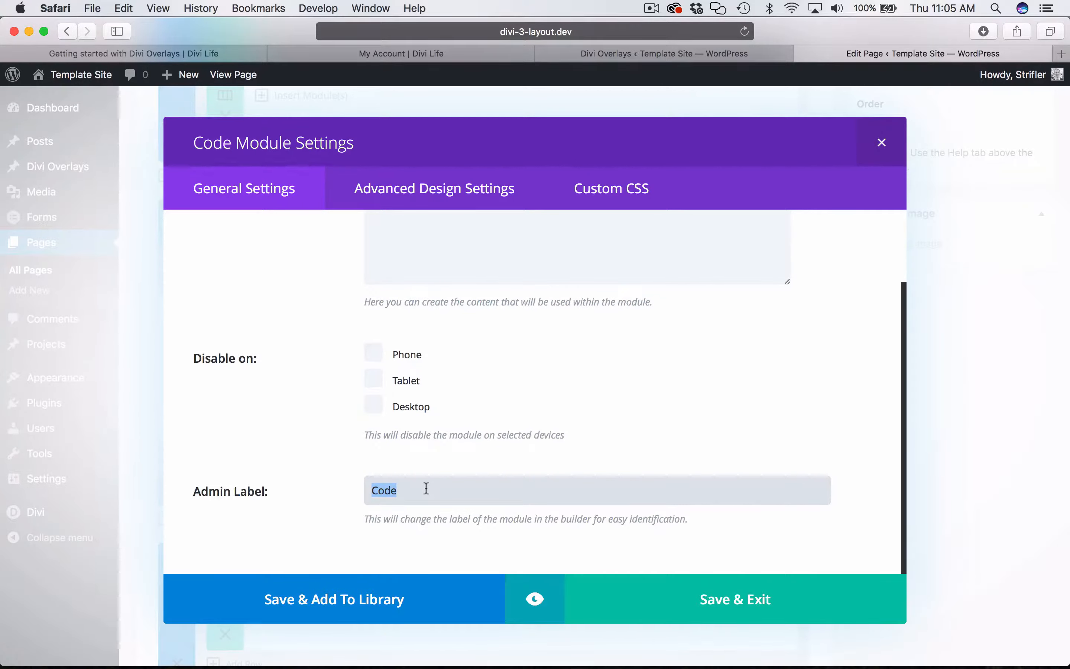
pyautogui.scroll(2, 426, 488)
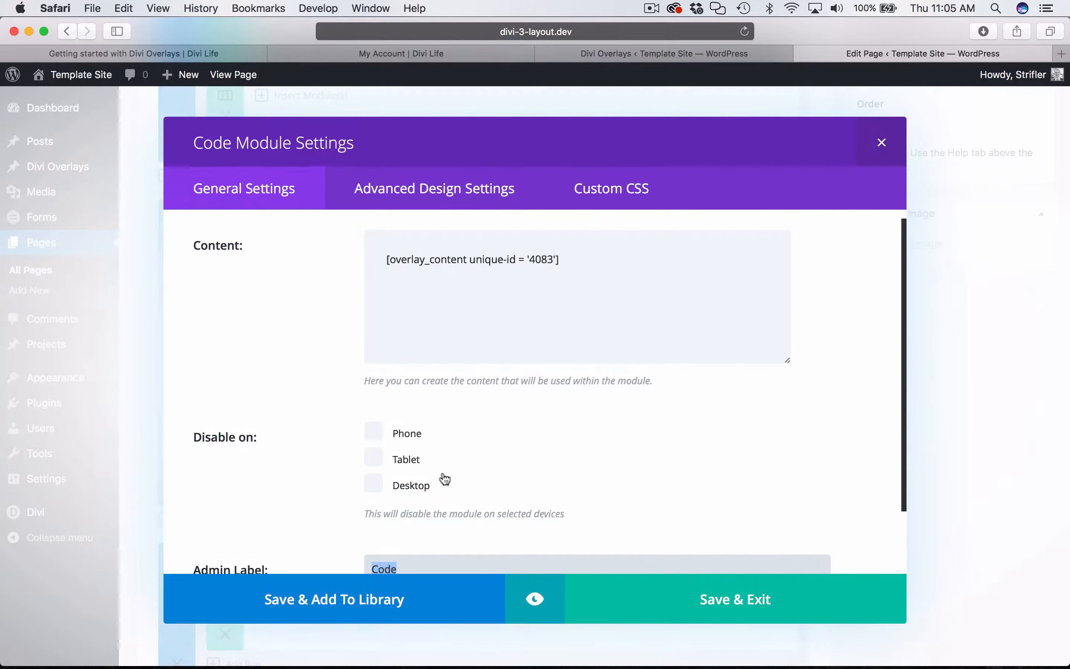
pyautogui.scroll(-2, 442, 478)
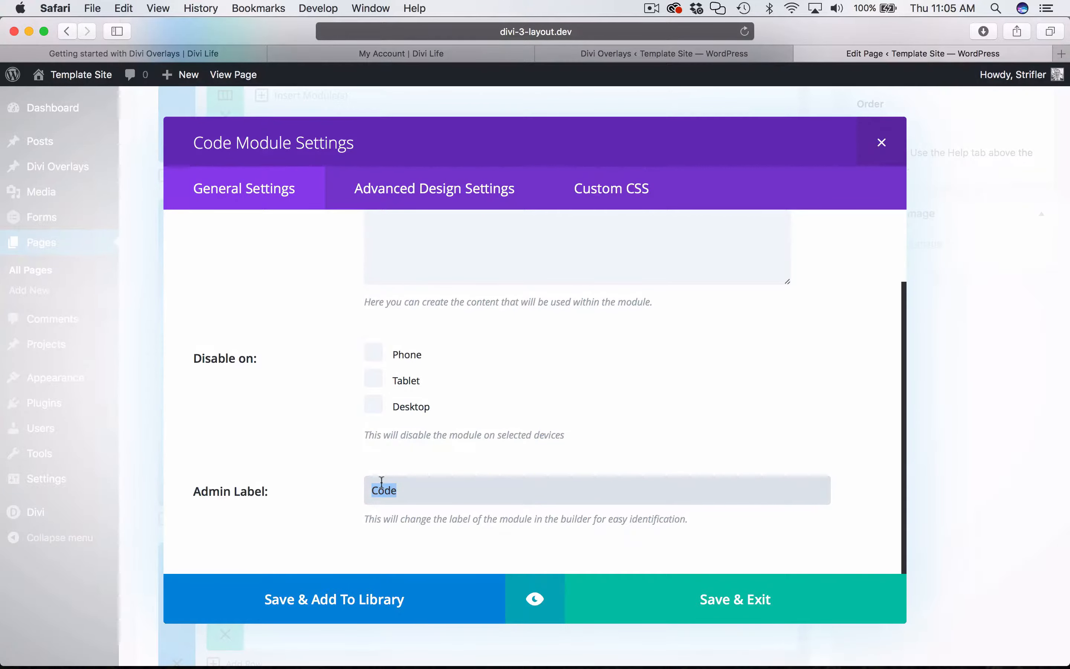
pyautogui.write('Divi Overlays Content Shortcode')
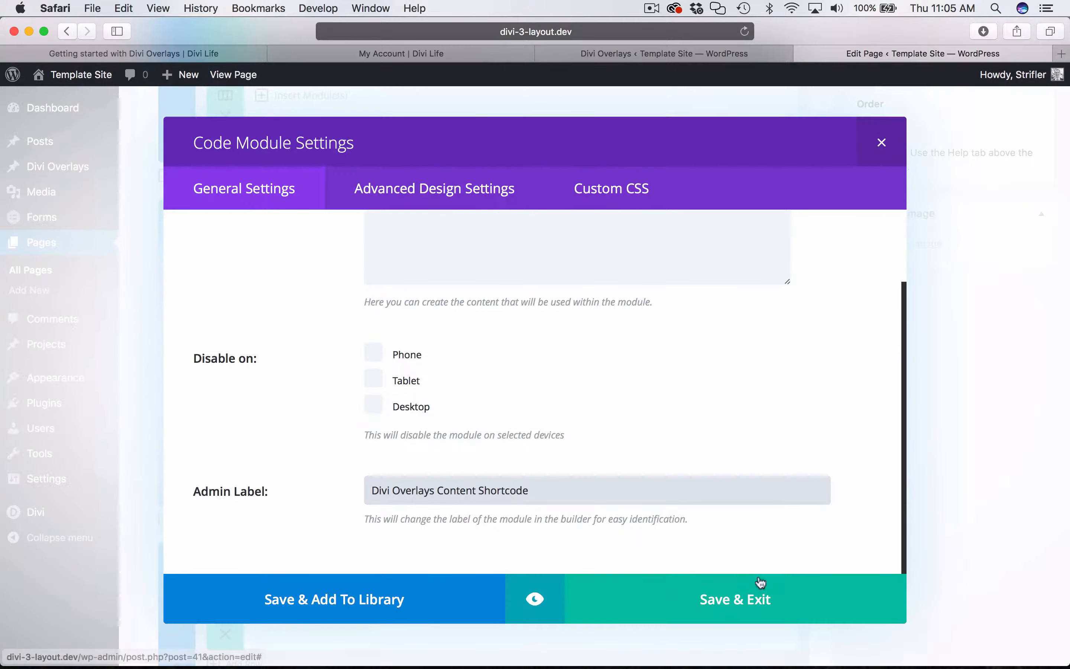
pyautogui.scroll(2, 831, 425)
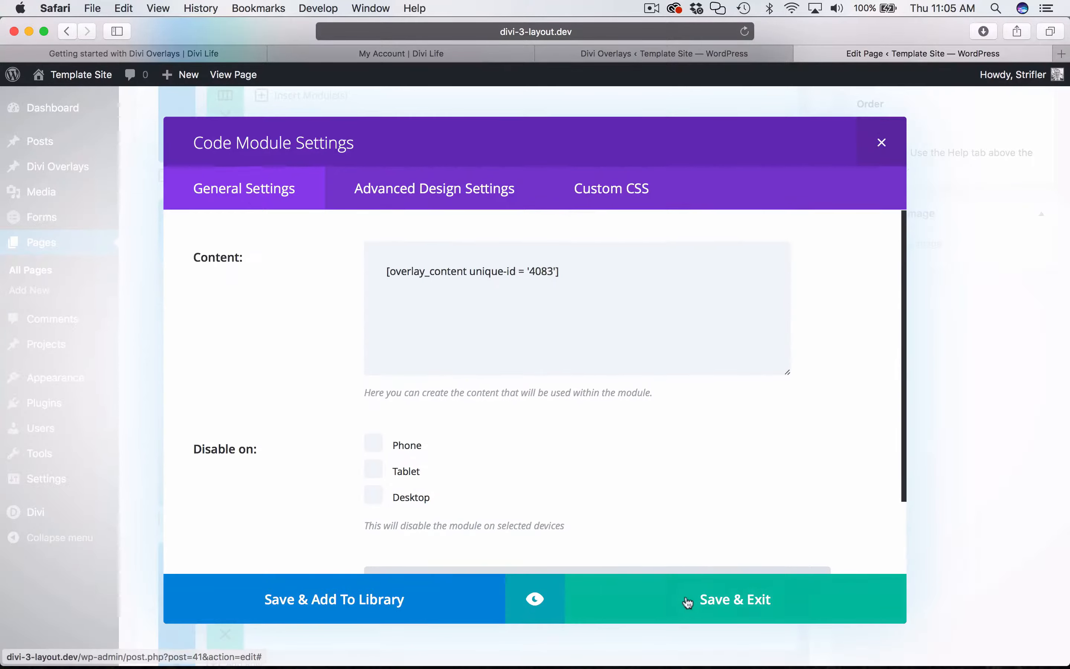
pyautogui.click(737, 599)
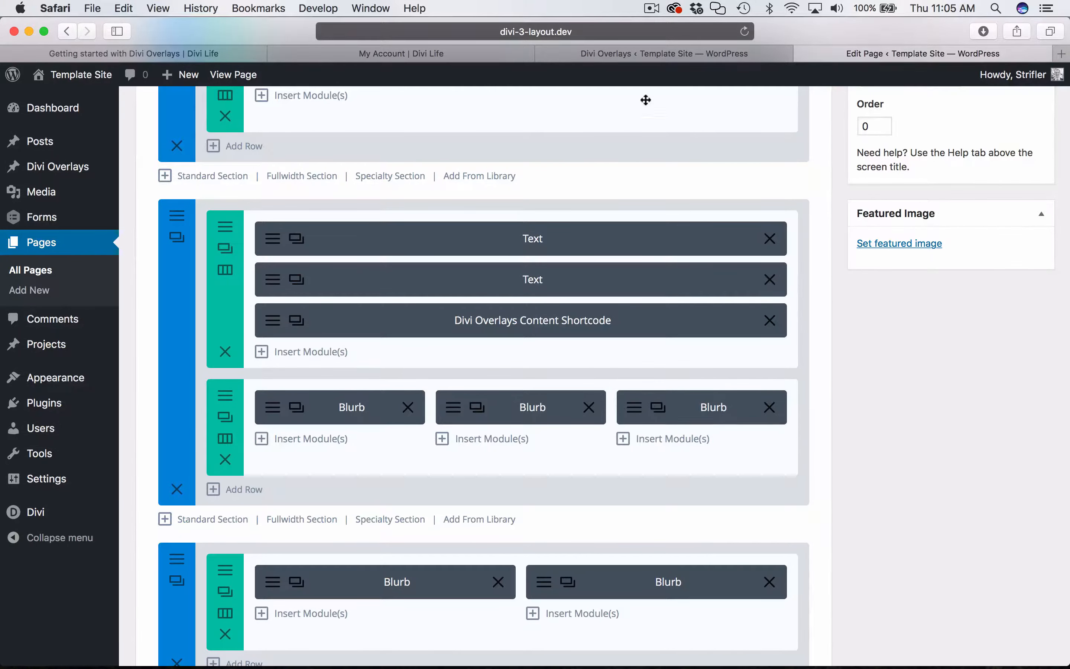
# - Review the Getting started guide's explanation of the content shortcode and its Step 3 introduction to overlay trigger types
pyautogui.click(640, 51)
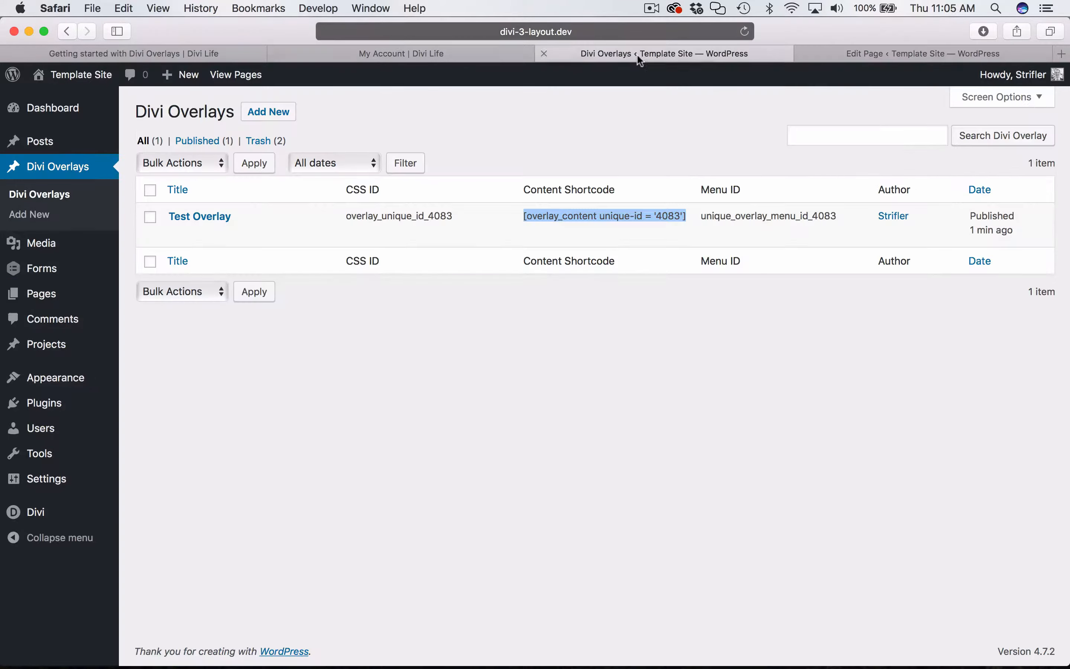
pyautogui.click(155, 54)
pyautogui.scroll(-4, 424, 337)
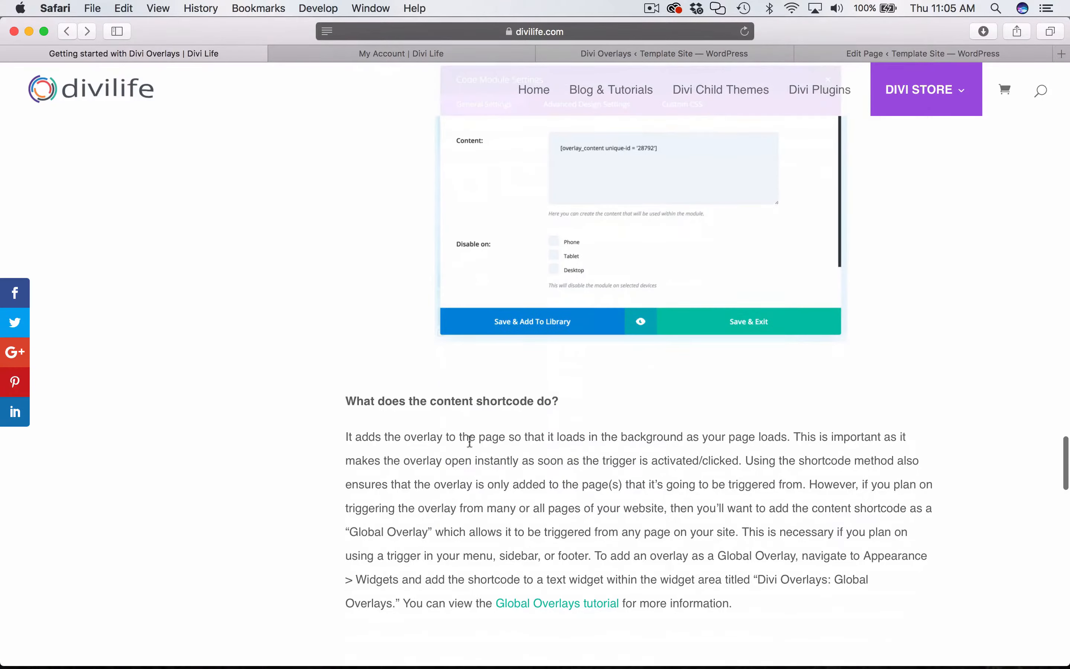
pyautogui.scroll(10, 431, 332)
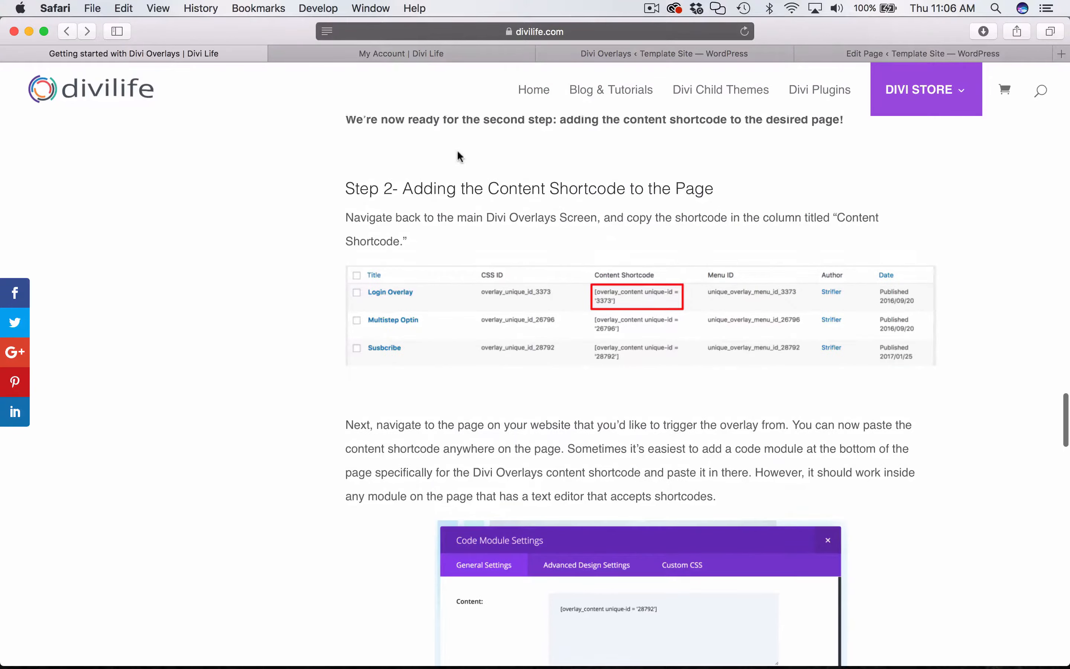
pyautogui.tripleClick(464, 188)
pyautogui.scroll(-12, 481, 305)
pyautogui.scroll(-5, 481, 305)
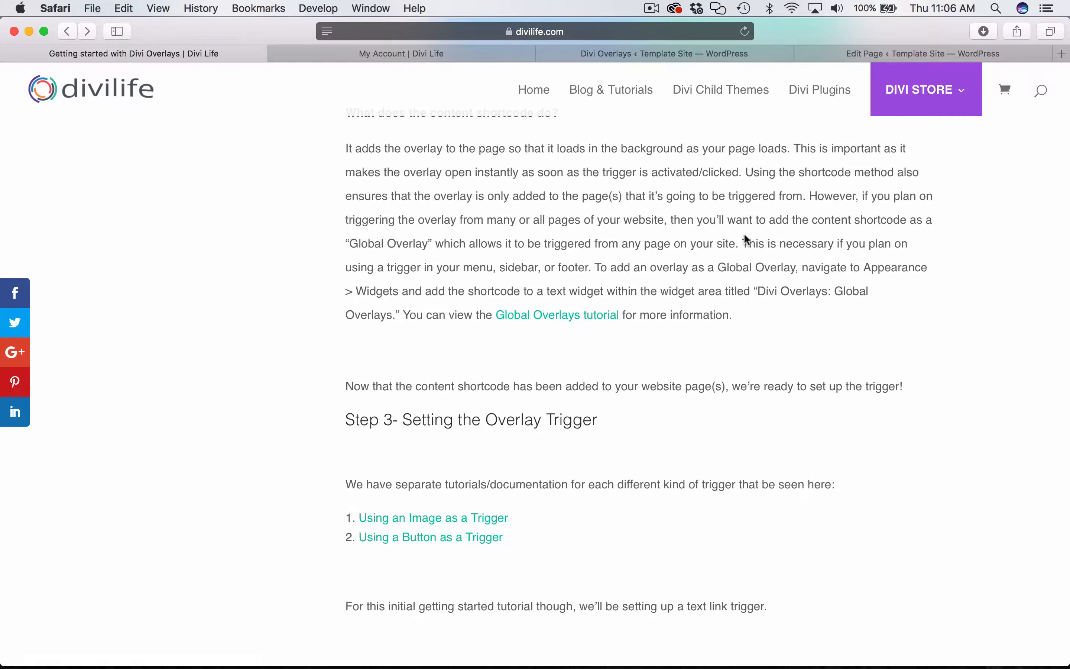
pyautogui.scroll(-5, 687, 418)
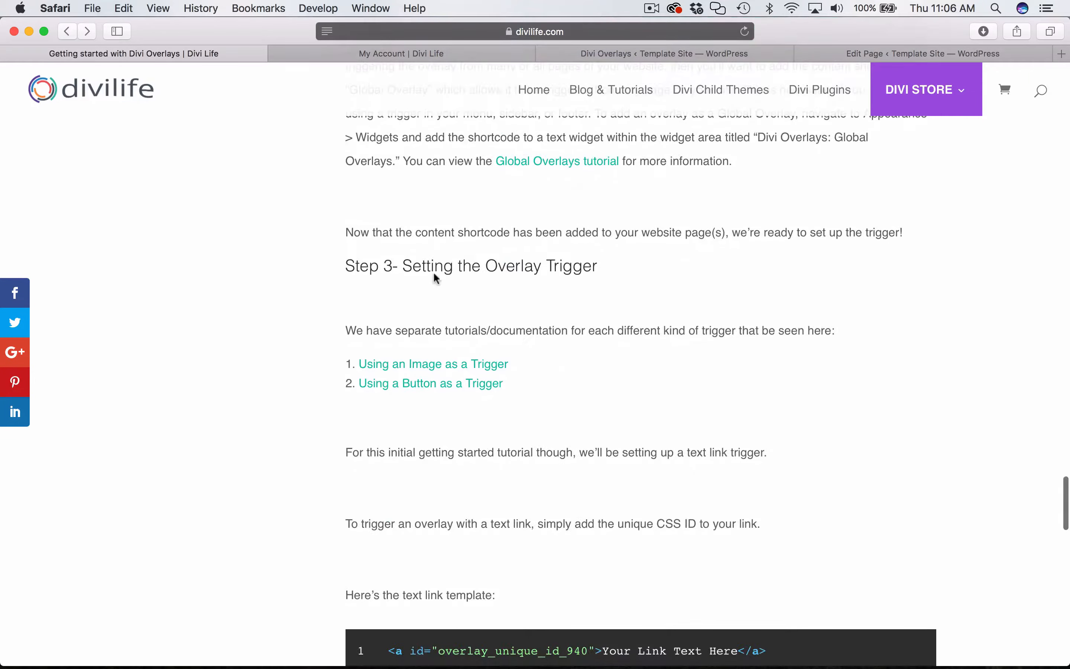
pyautogui.tripleClick(435, 276)
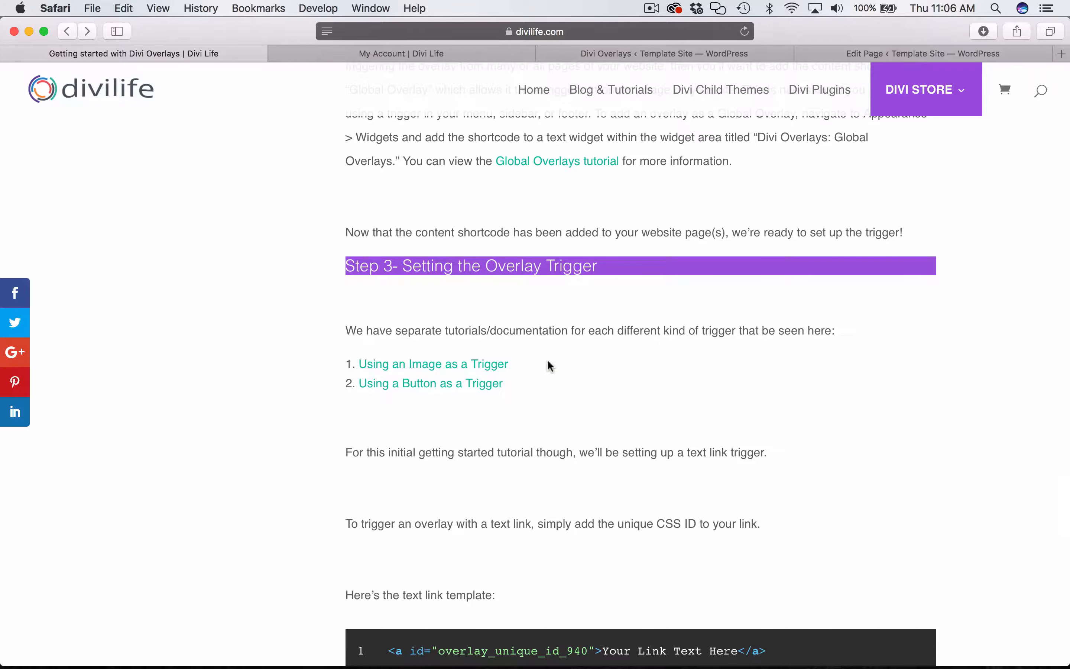
pyautogui.scroll(-3, 599, 430)
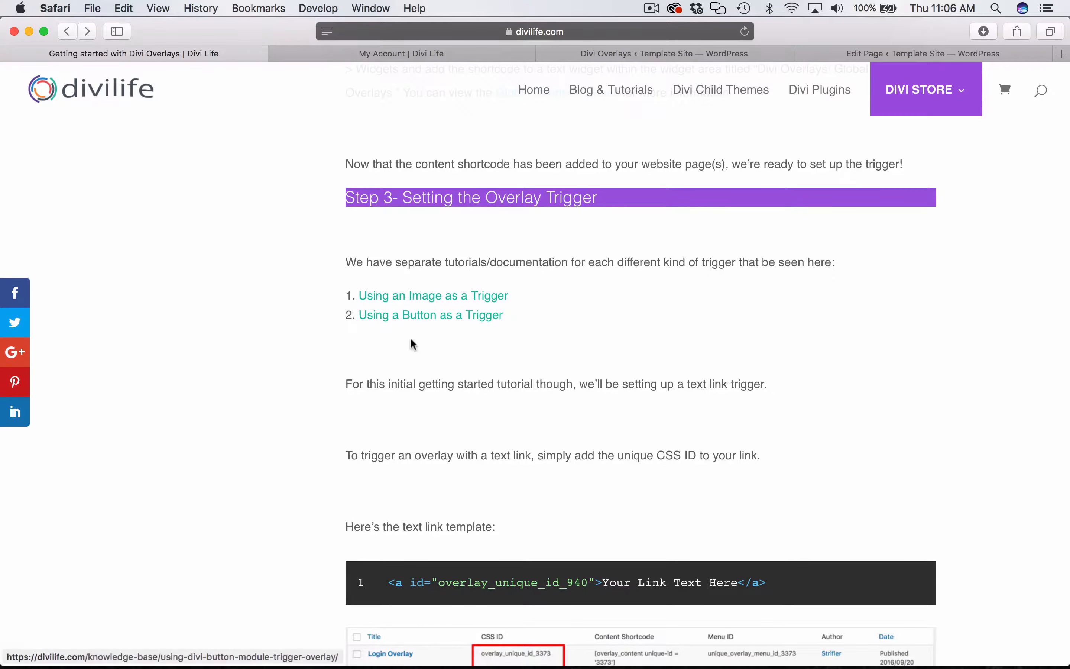
pyautogui.tripleClick(367, 381)
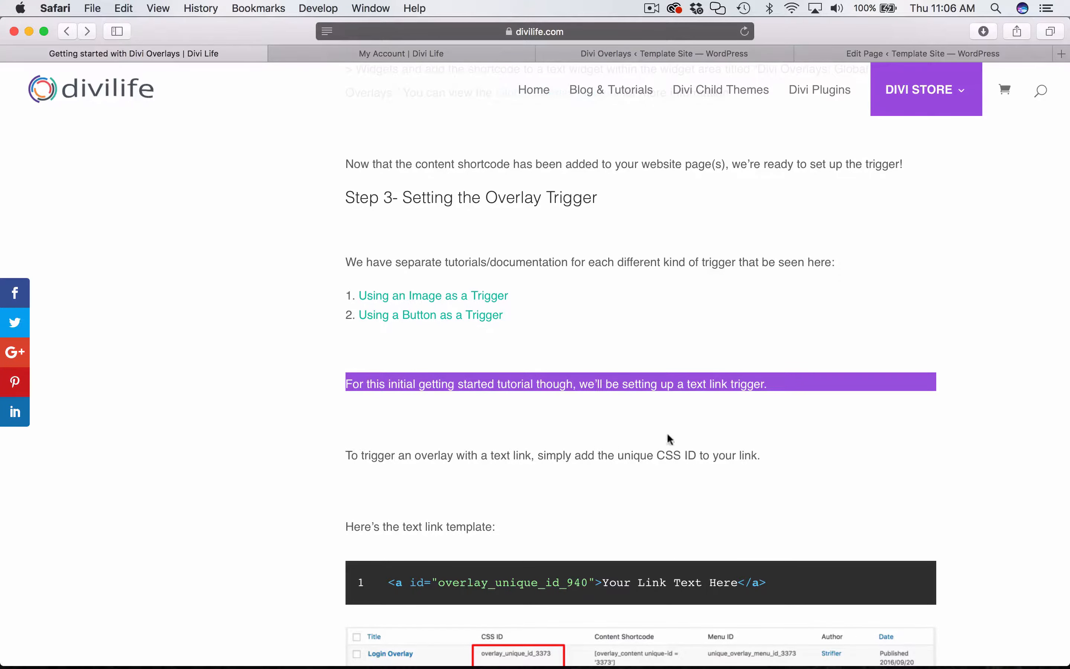
pyautogui.scroll(2, 757, 477)
# - In the Home page editor, open the second section's second Text module and start a new line after its paragraph
pyautogui.click(882, 53)
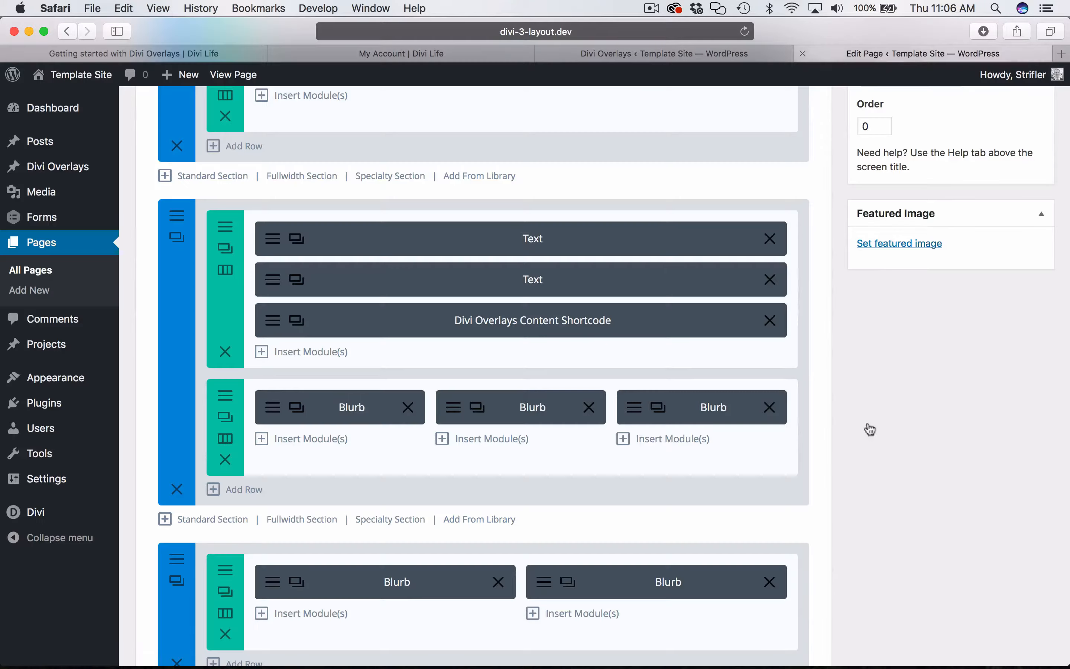
pyautogui.click(270, 284)
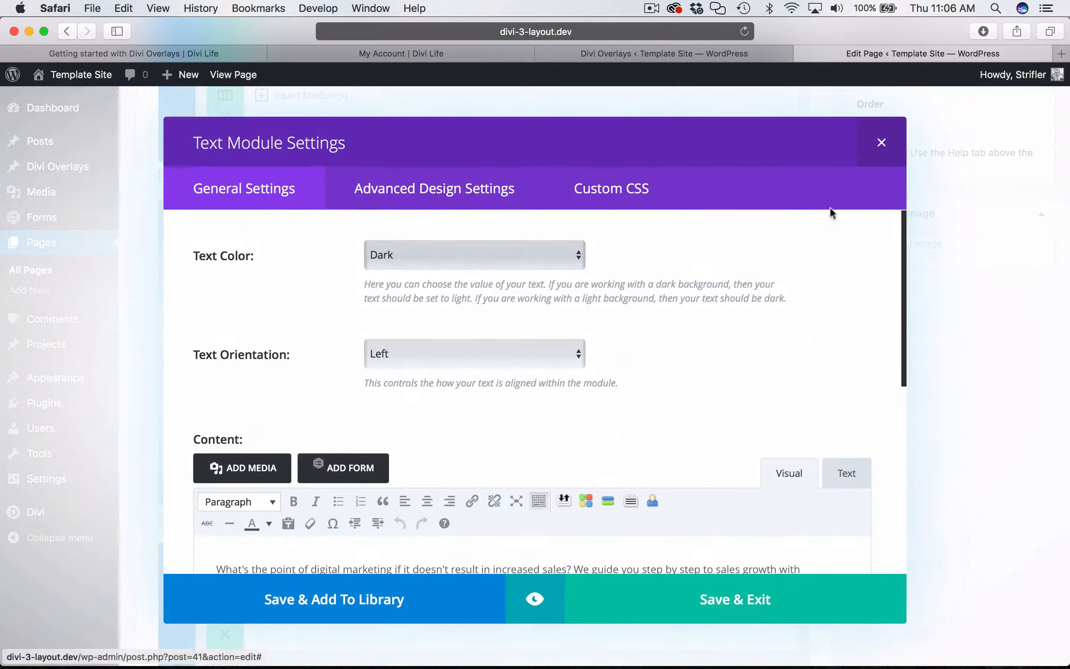
pyautogui.scroll(-4, 747, 356)
pyautogui.click(364, 388)
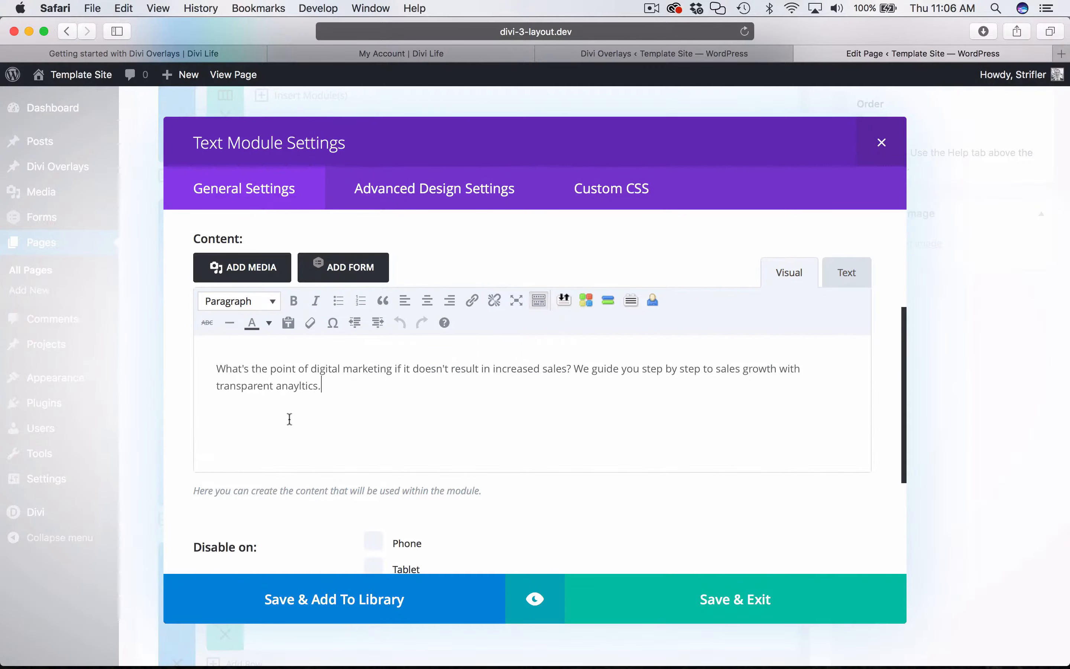
pyautogui.press('Return')
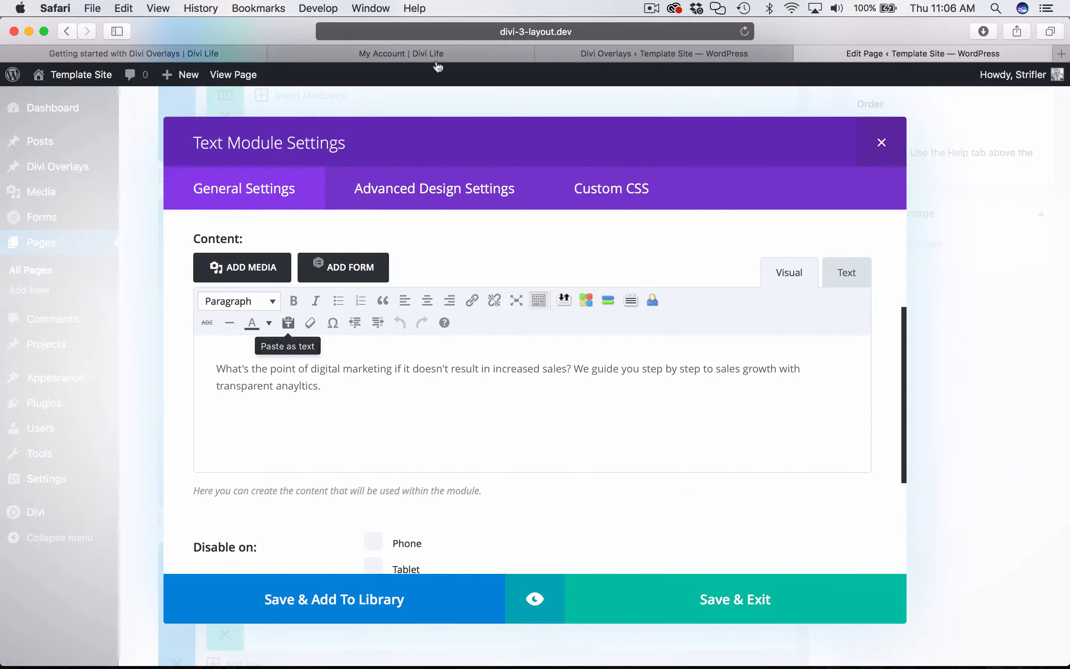
# - Copy the Test Overlay's CSS ID, overlay_unique_id_4083, from the Divi Overlays list
pyautogui.click(391, 55)
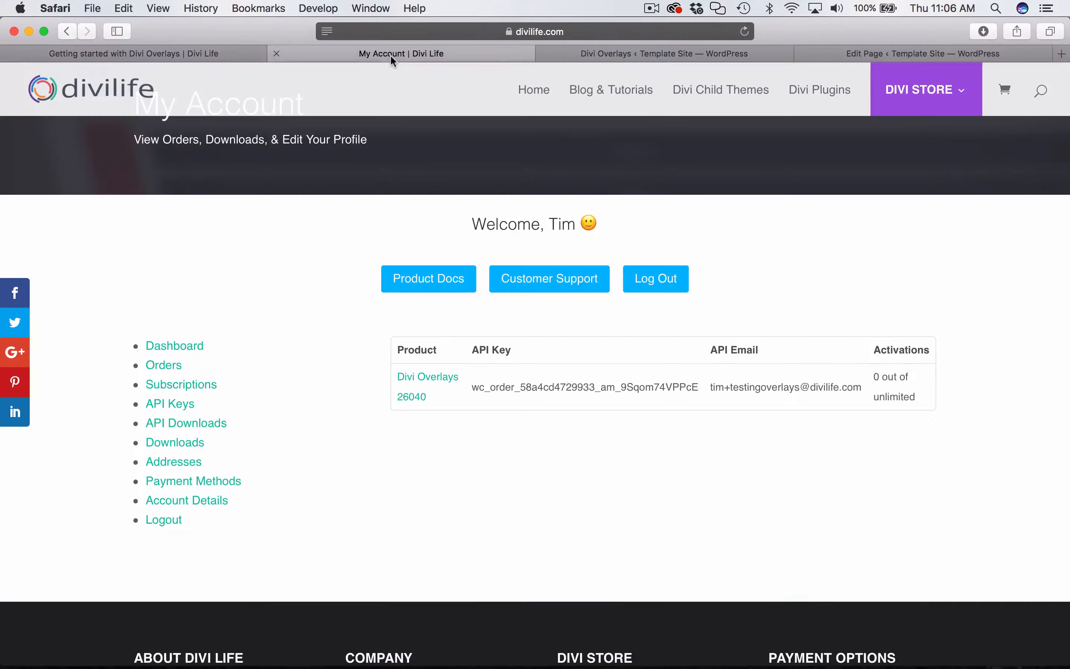
pyautogui.click(616, 54)
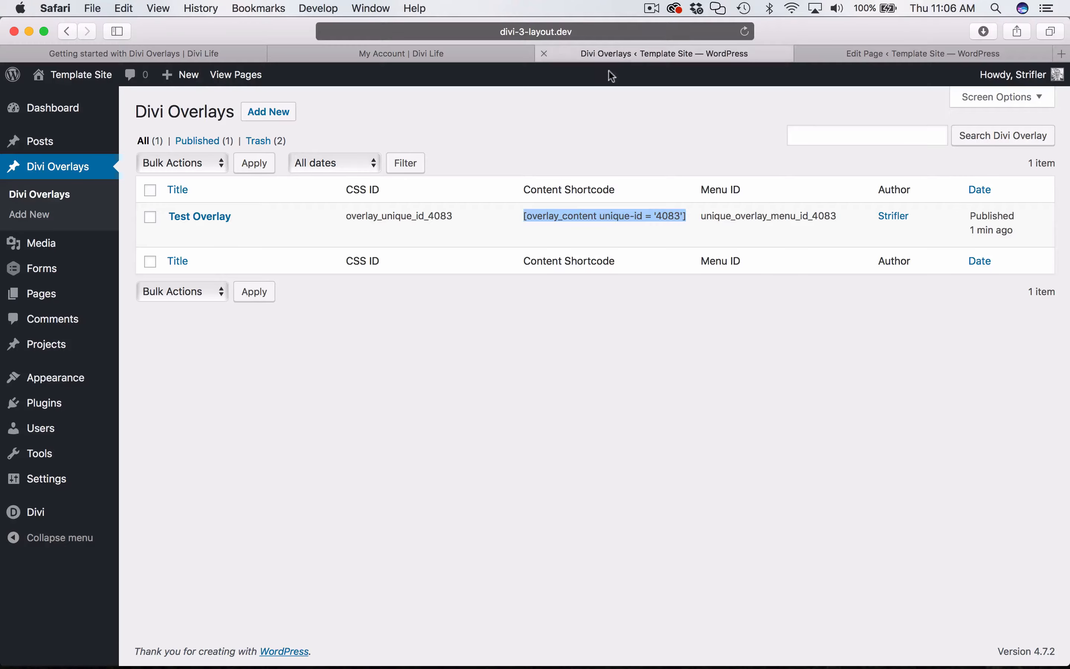
pyautogui.click(530, 422)
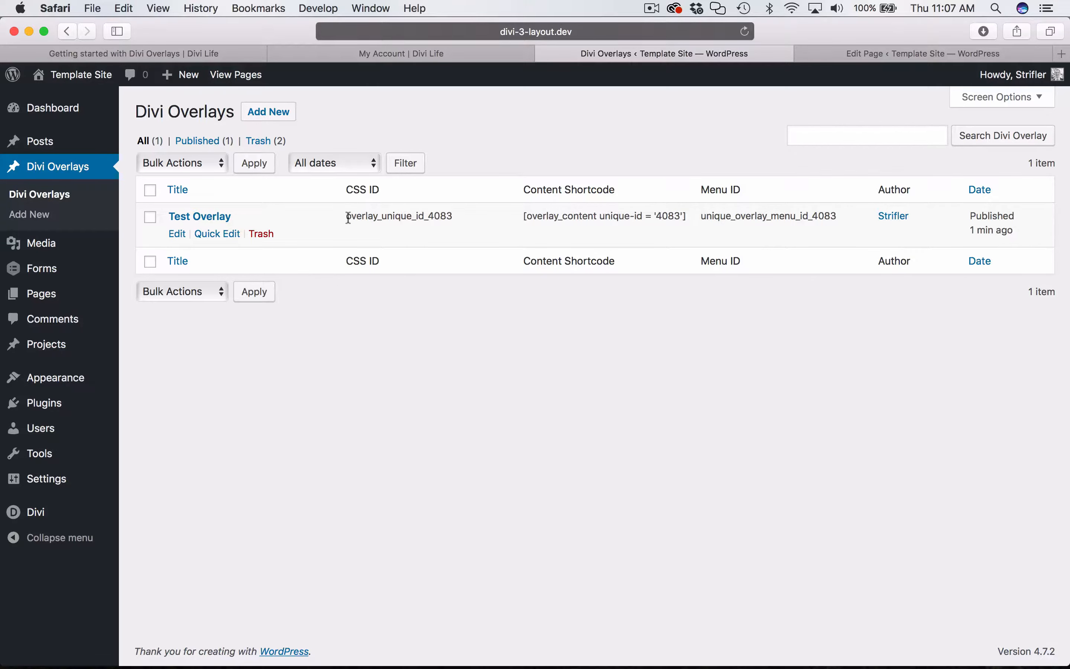
pyautogui.moveTo(348, 218); pyautogui.dragTo(452, 214)
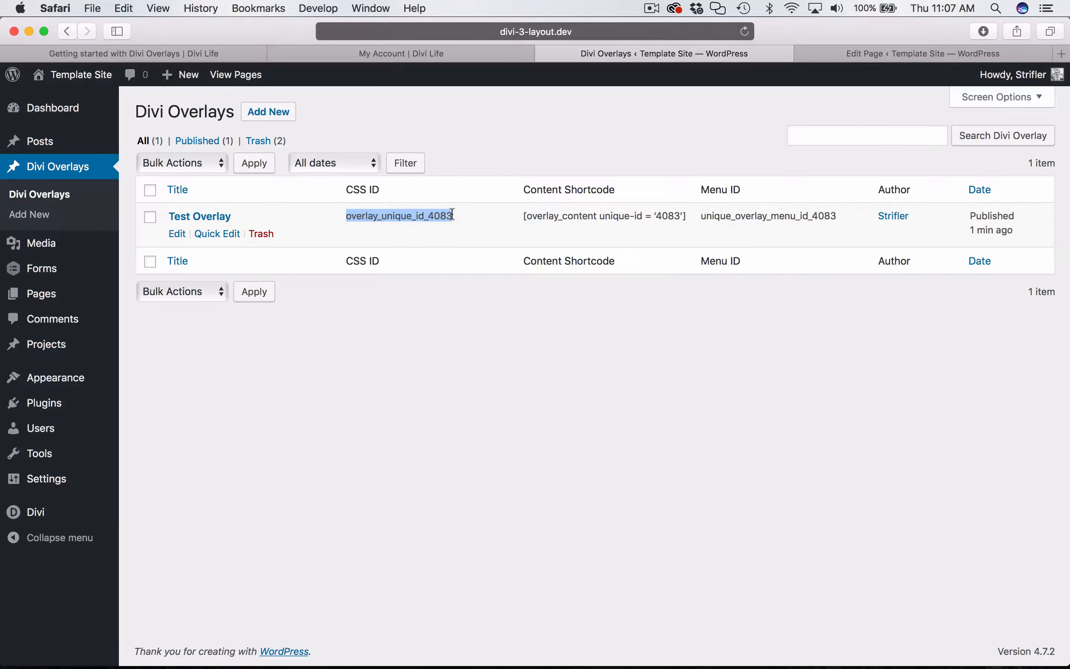
pyautogui.press('super+c')
pyautogui.click(450, 310)
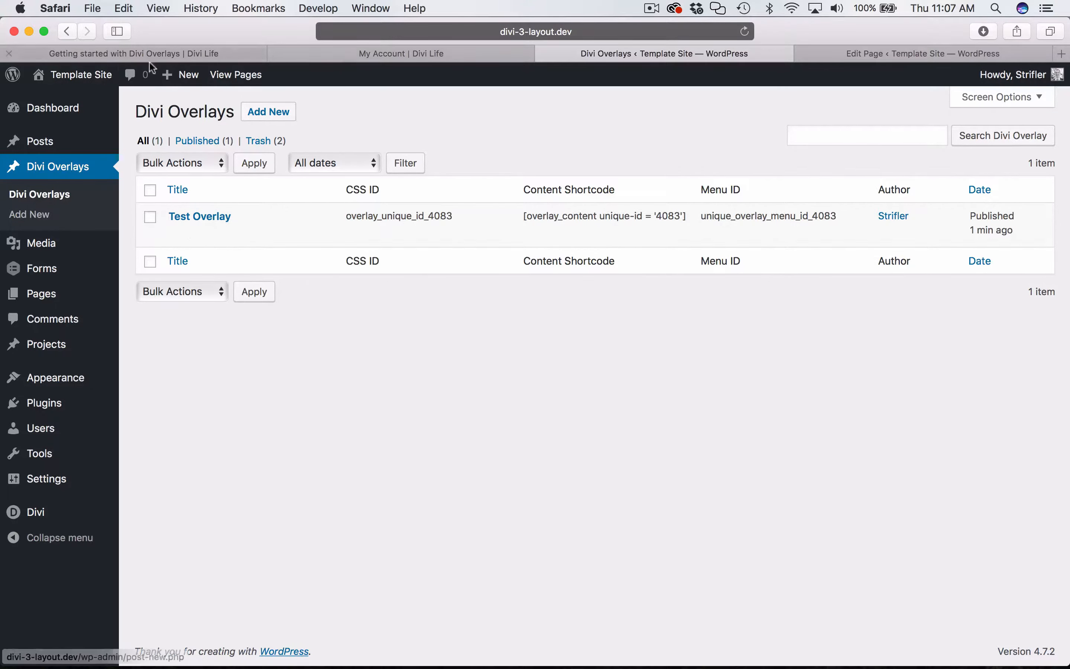
# - Copy the text link template <a id="overlay_unique_id_940">Your Link Text Here</a> from the Getting started guide
pyautogui.click(135, 52)
pyautogui.scroll(-5, 557, 405)
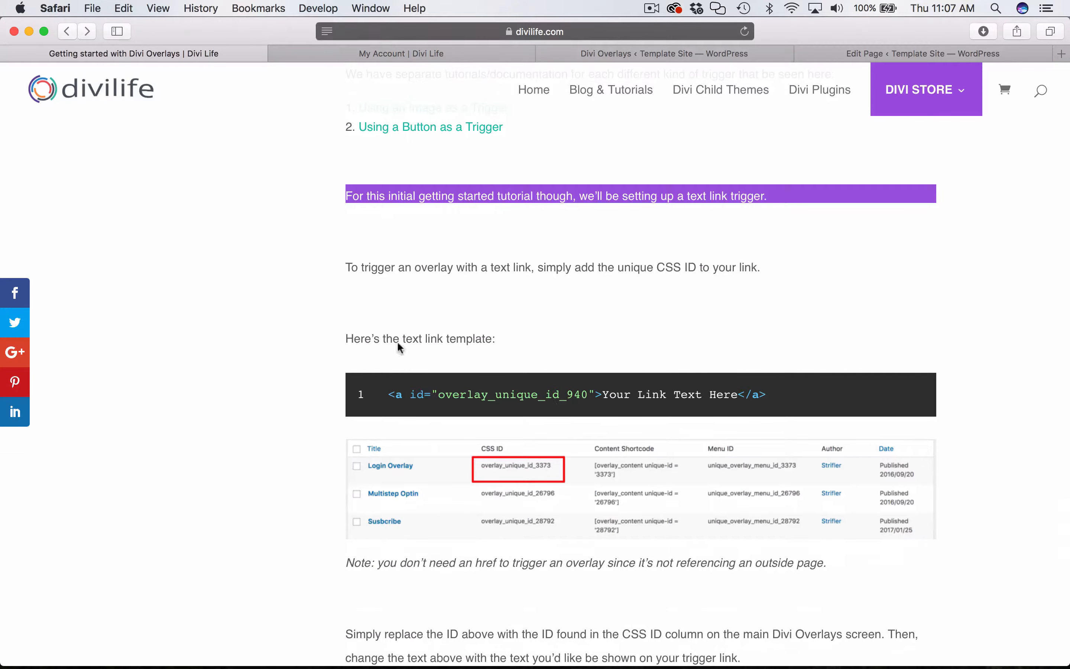
pyautogui.tripleClick(358, 338)
pyautogui.click(405, 335)
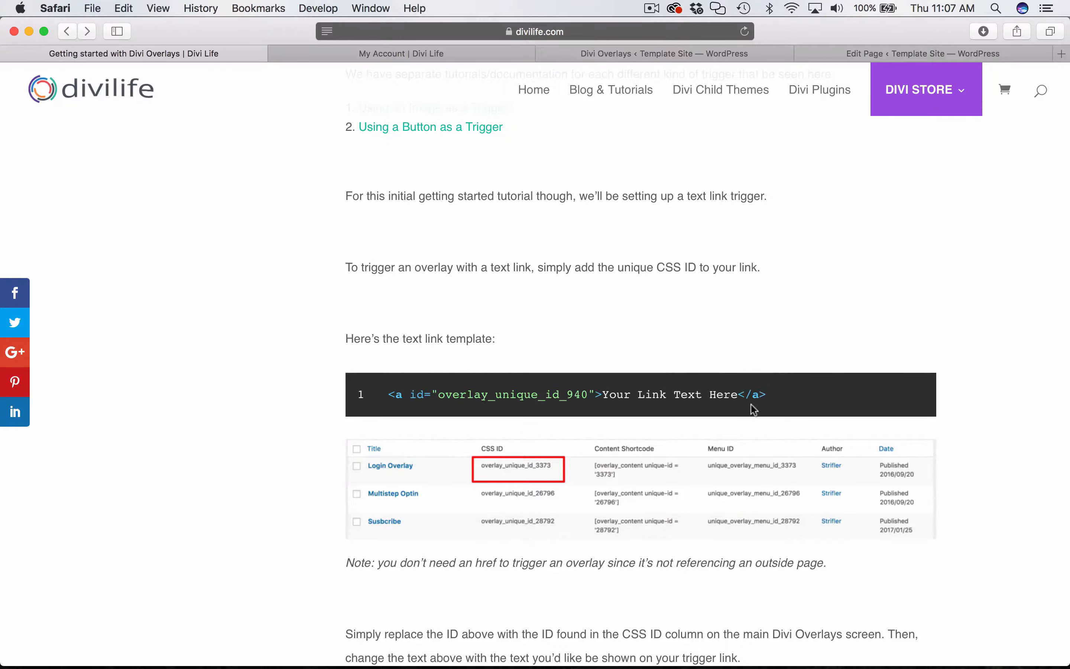
pyautogui.tripleClick(747, 394)
pyautogui.click(465, 394)
pyautogui.moveTo(389, 394); pyautogui.dragTo(674, 394)
pyautogui.click(810, 387)
pyautogui.tripleClick(798, 401)
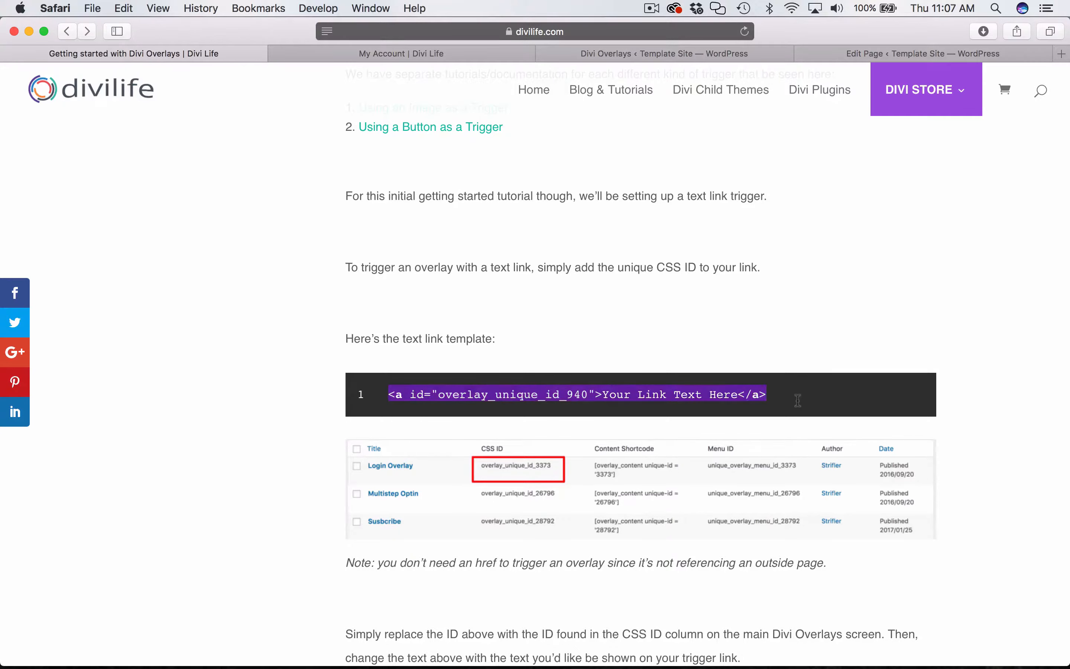
pyautogui.press('super+c')
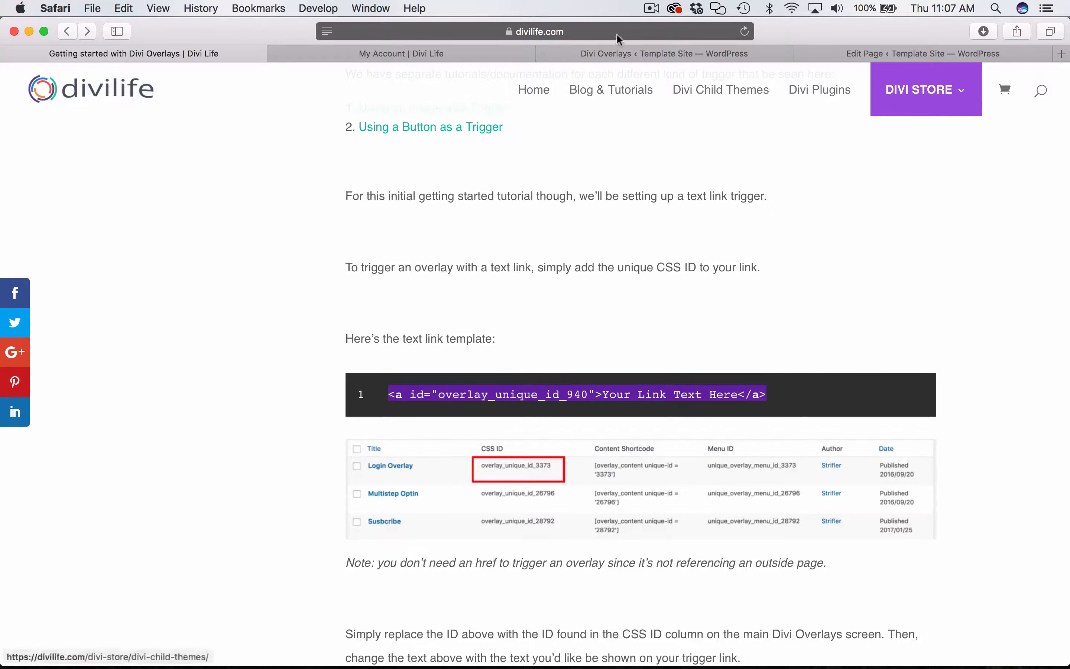
# - In the Home page's Text module, replace the &nbsp; line in the HTML source with the copied text link template
pyautogui.click(888, 52)
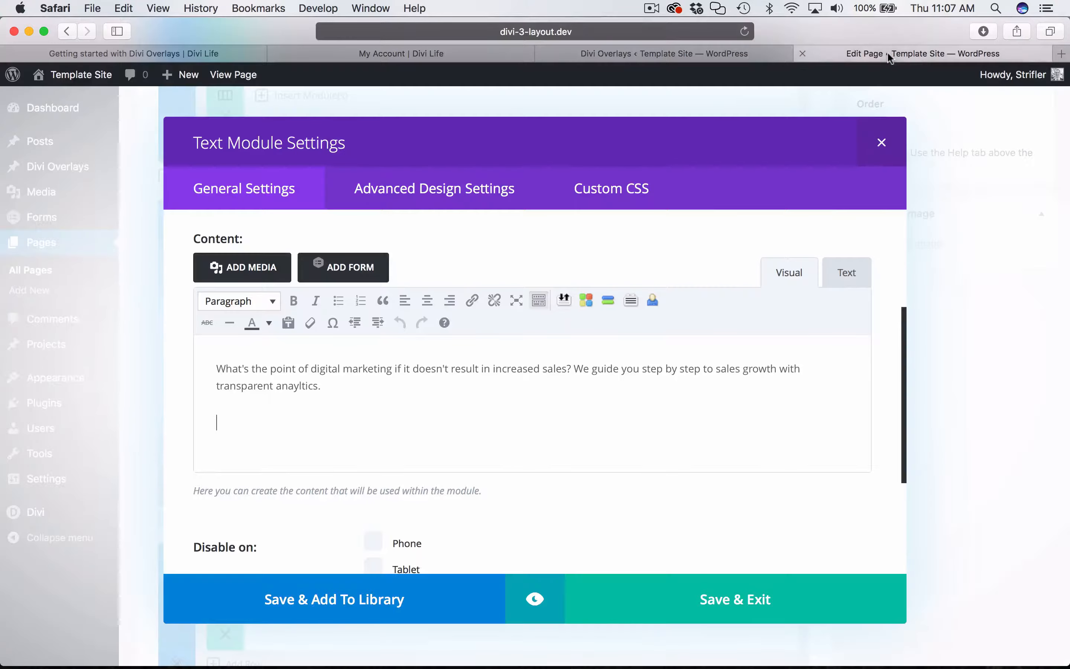
pyautogui.click(416, 410)
pyautogui.click(848, 283)
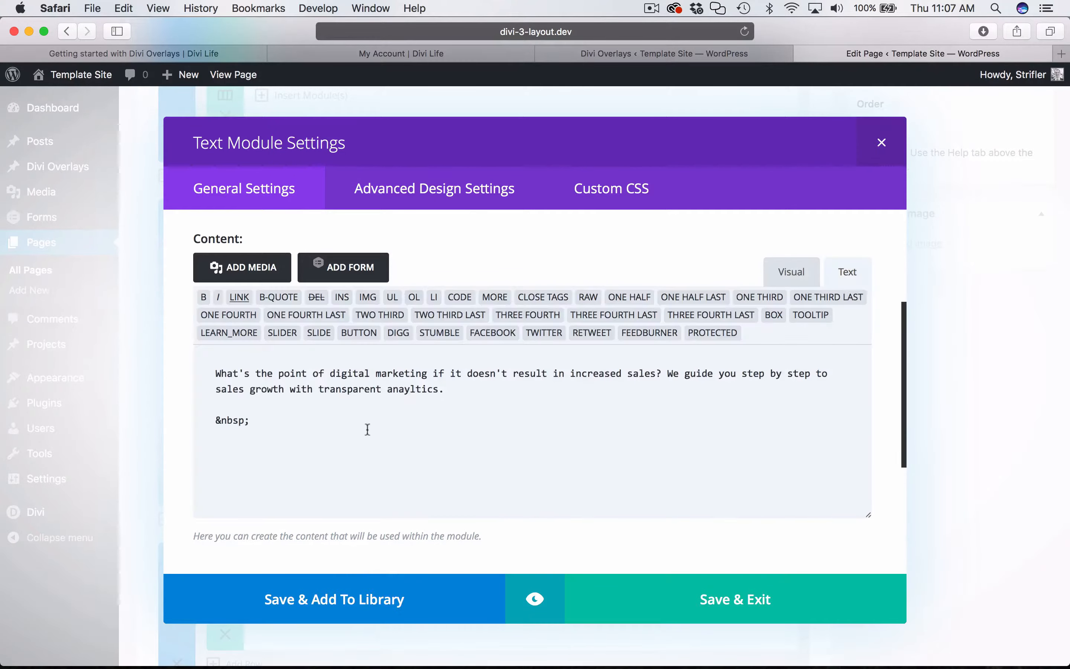
pyautogui.tripleClick(282, 422)
pyautogui.press('BackSpace')
pyautogui.press('super+v')
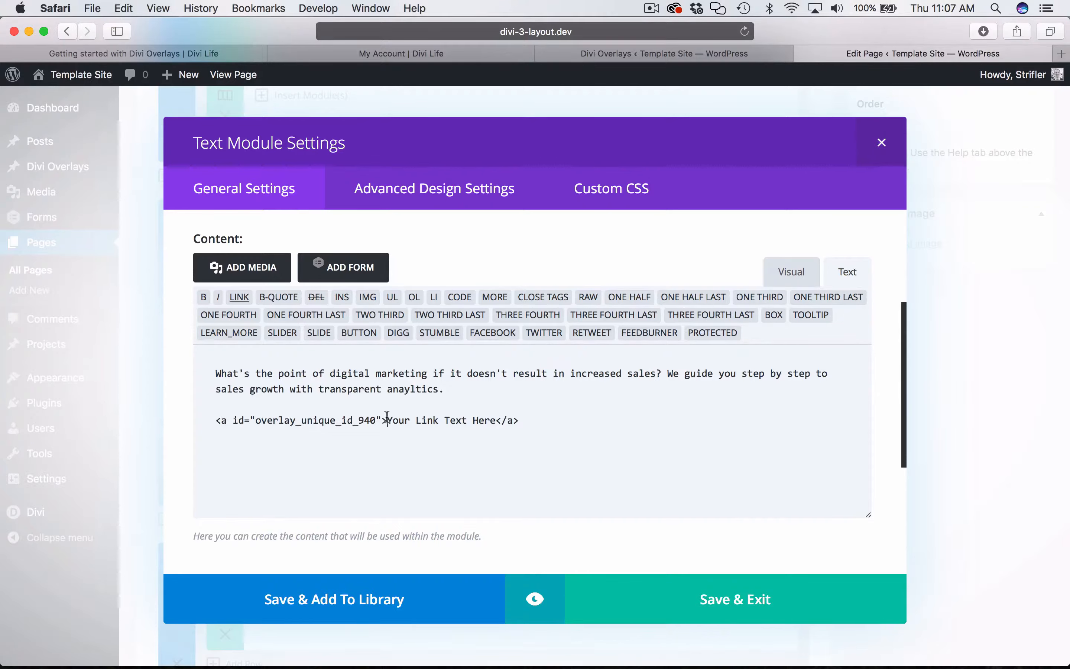
# - Replace the placeholder text of the pasted link with "Contact Us"
pyautogui.moveTo(386, 420); pyautogui.dragTo(497, 417)
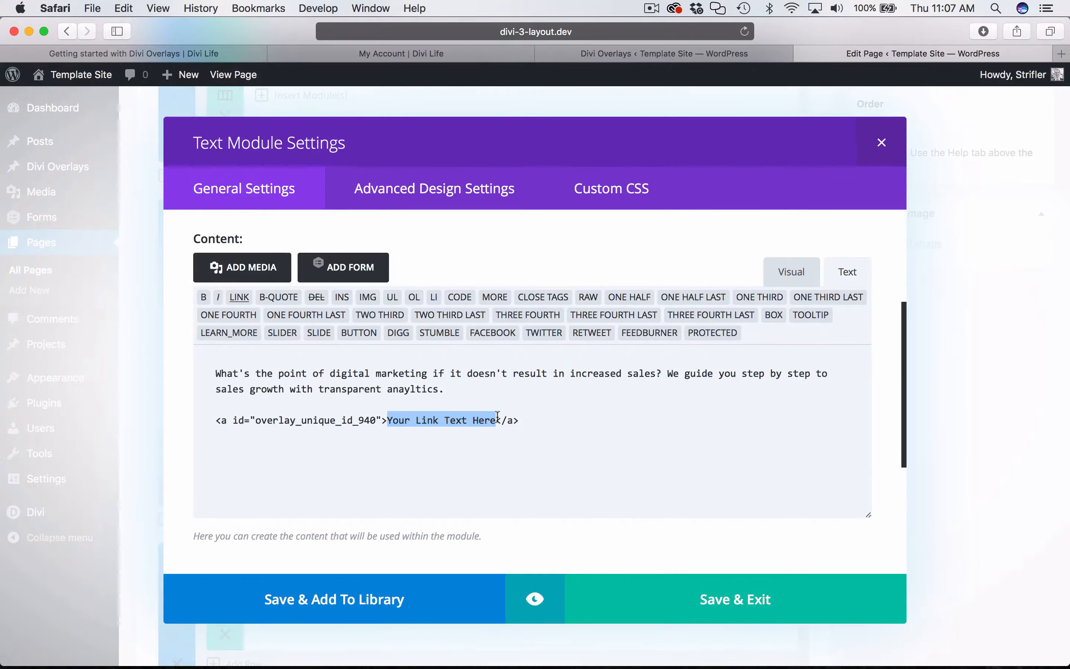
pyautogui.write('Contact U')
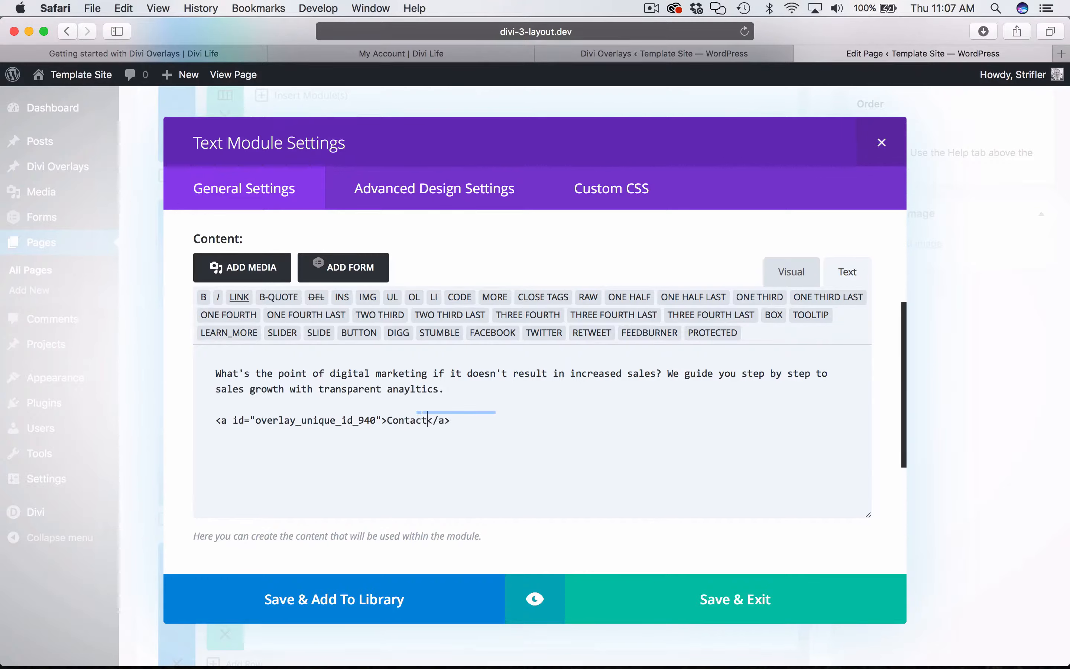
pyautogui.write('s')
# - Copy the number 4083 from the Test Overlay's CSS ID in the Divi Overlays list and put it in place of 940 in the link's id
pyautogui.moveTo(376, 418); pyautogui.dragTo(256, 419)
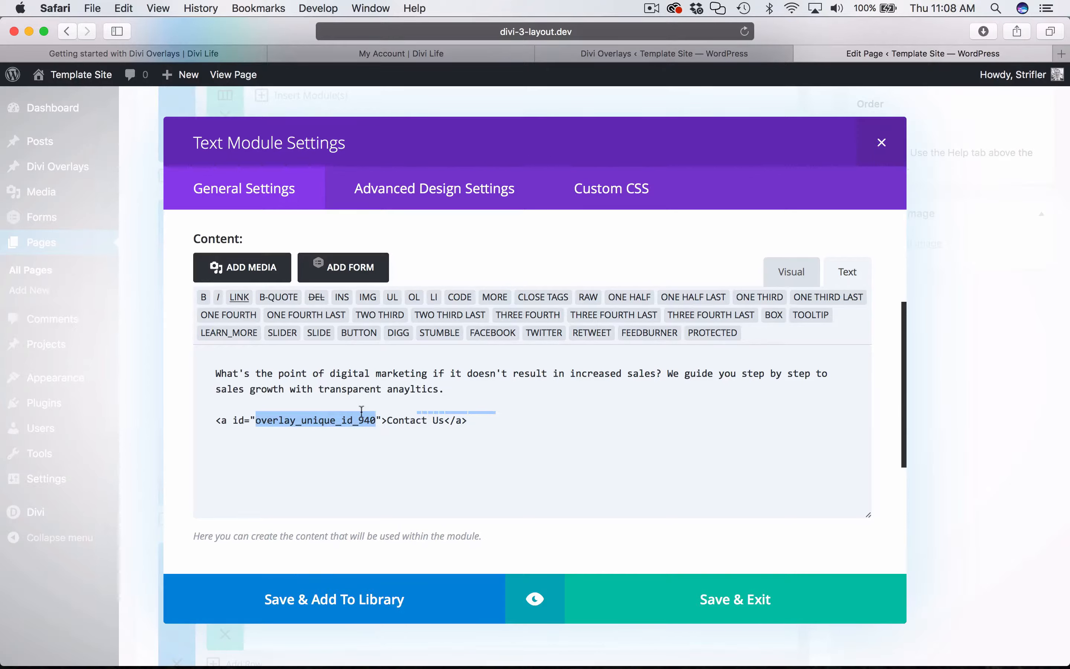
pyautogui.click(370, 420)
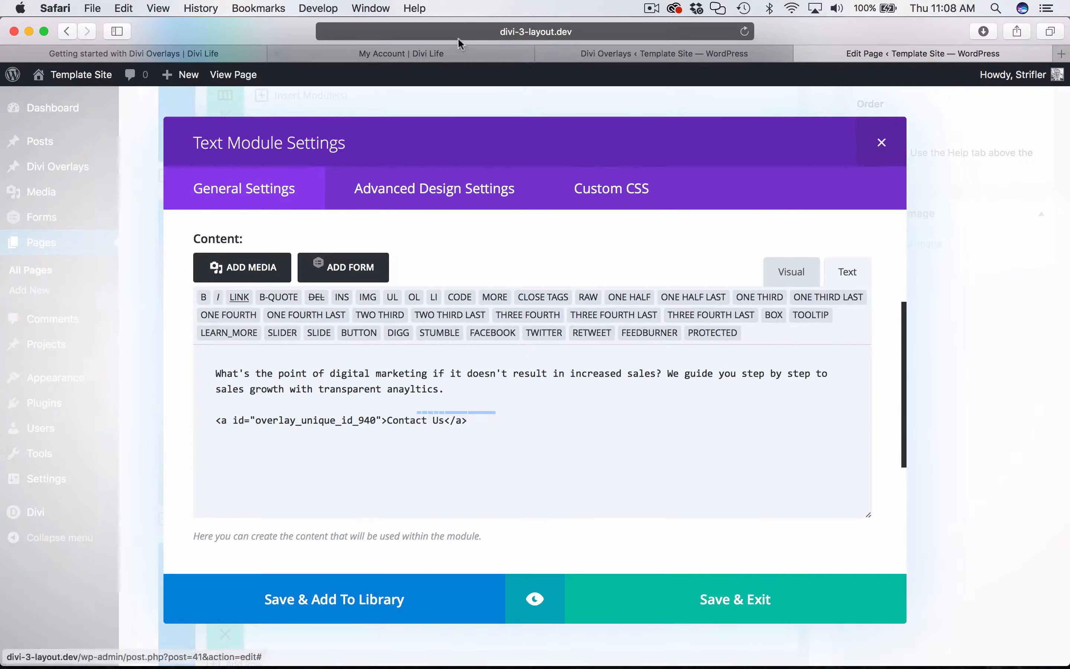
pyautogui.click(628, 52)
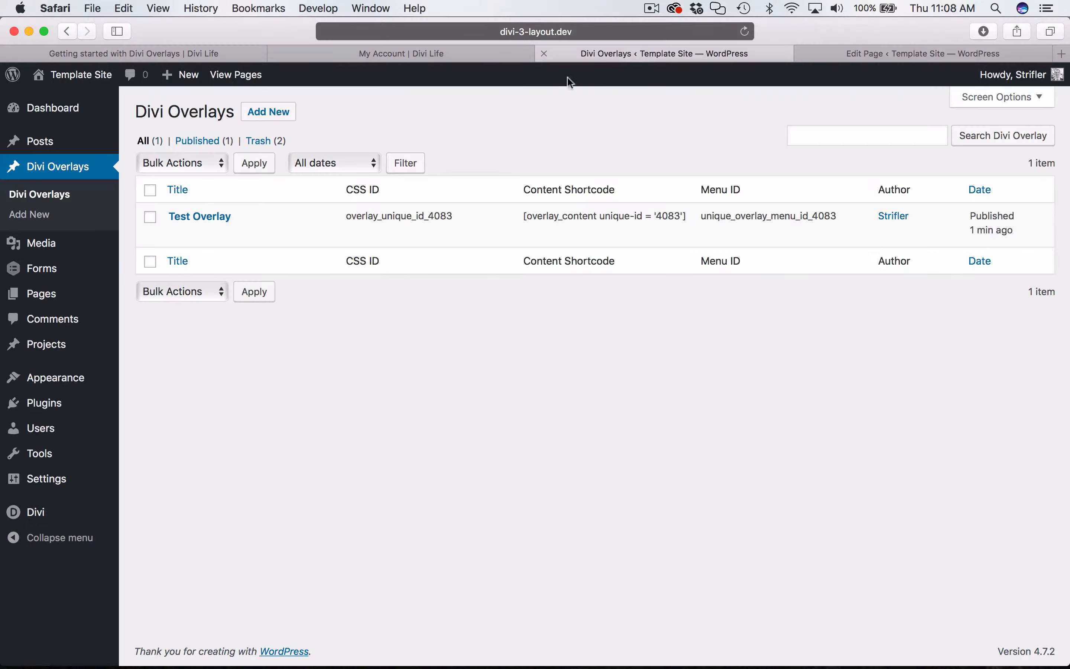
pyautogui.doubleClick(349, 216)
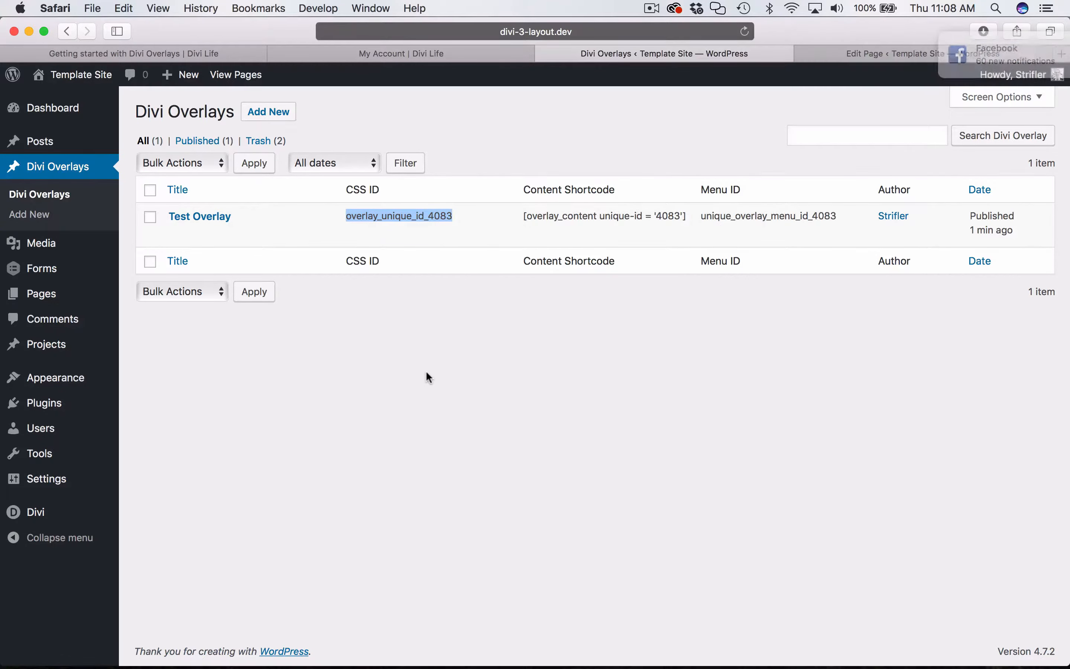
pyautogui.click(420, 232)
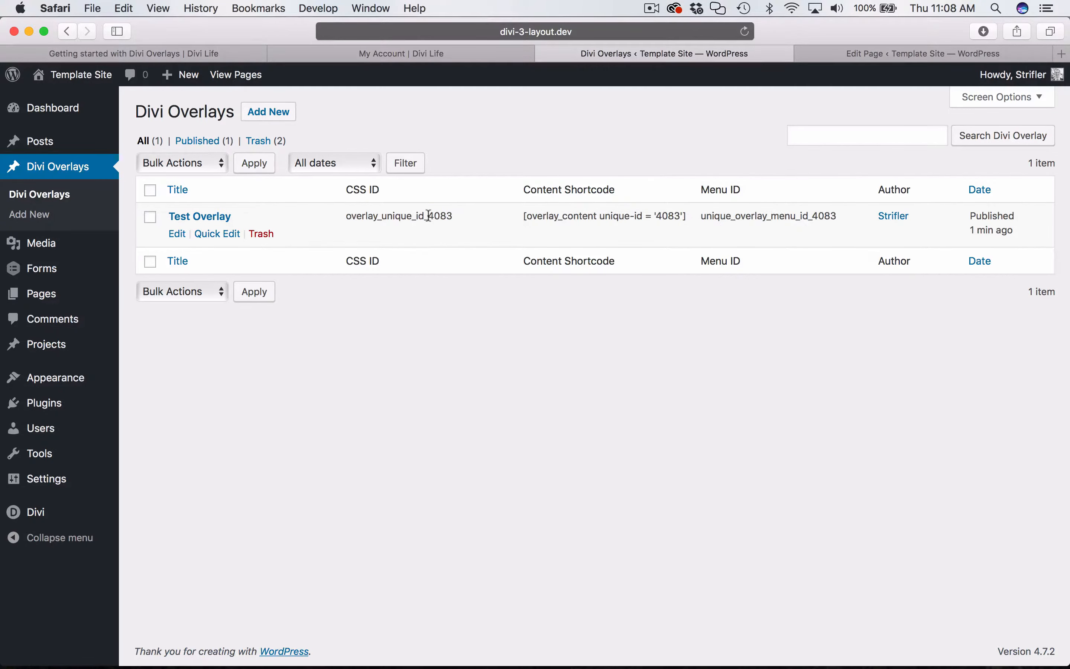
pyautogui.moveTo(428, 216); pyautogui.dragTo(452, 216)
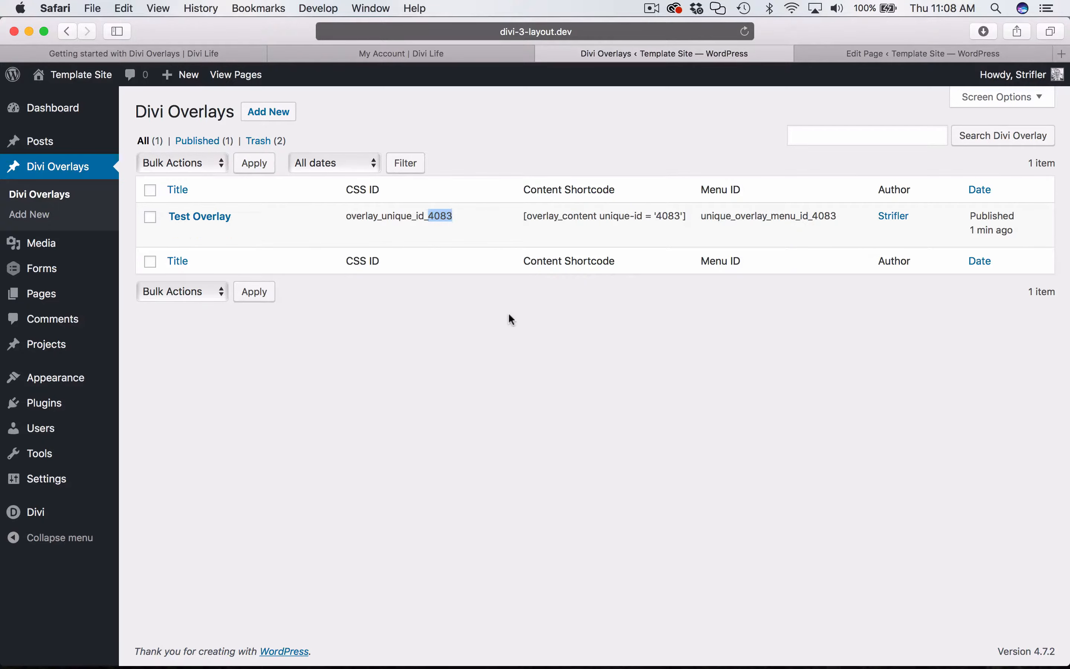
pyautogui.click(893, 45)
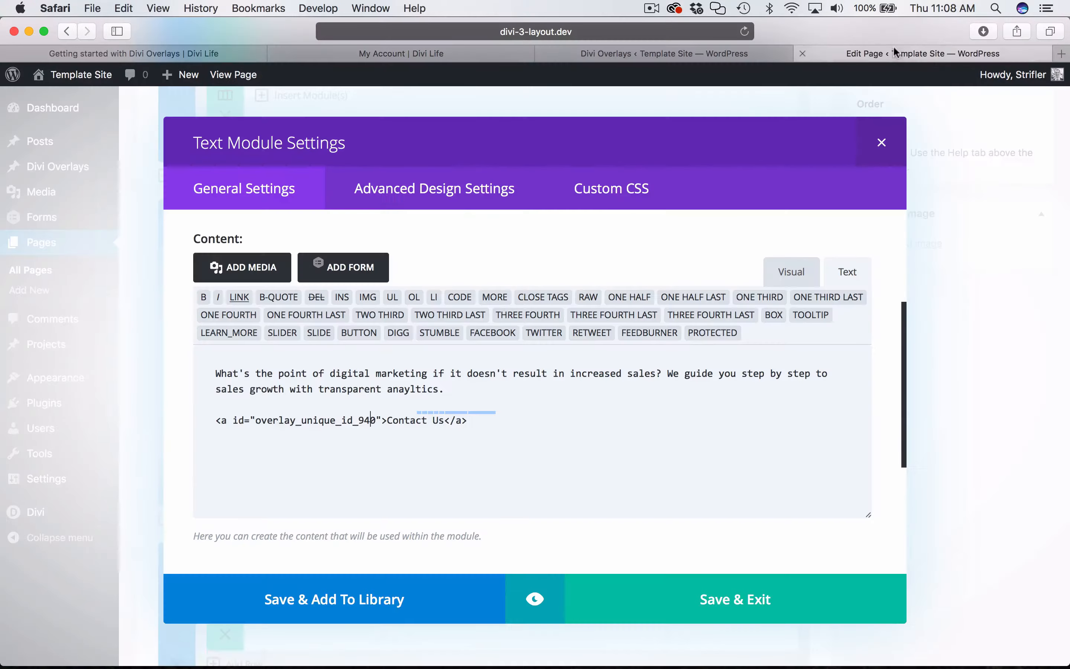
pyautogui.moveTo(376, 419); pyautogui.dragTo(358, 420)
pyautogui.press('super+v')
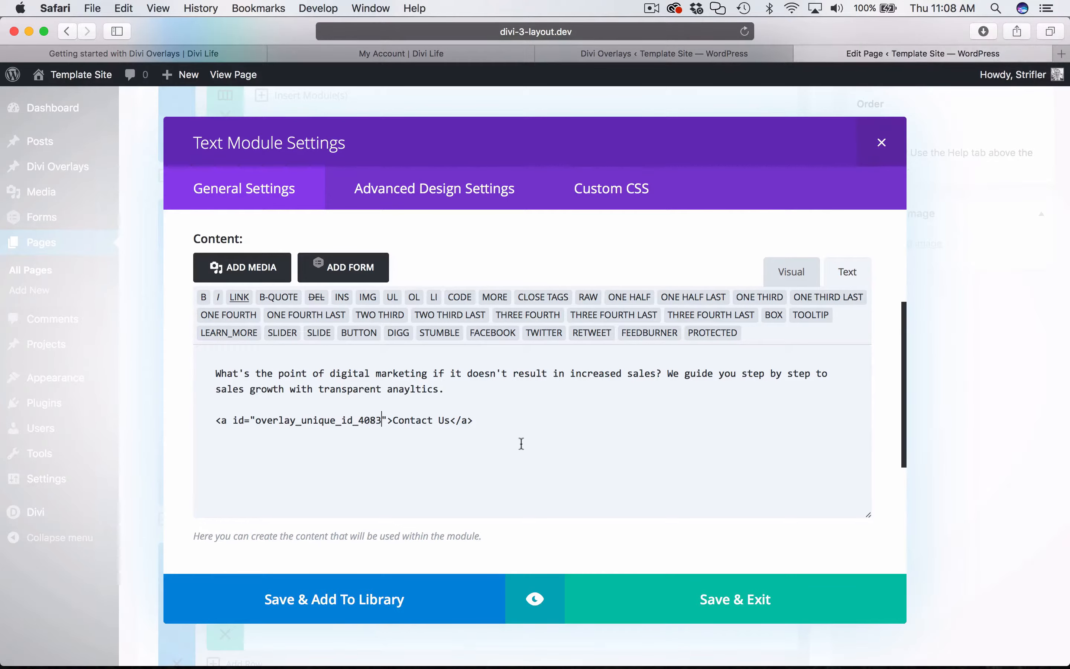
# - Save the Text module and update the Home page
pyautogui.click(502, 420)
pyautogui.click(728, 584)
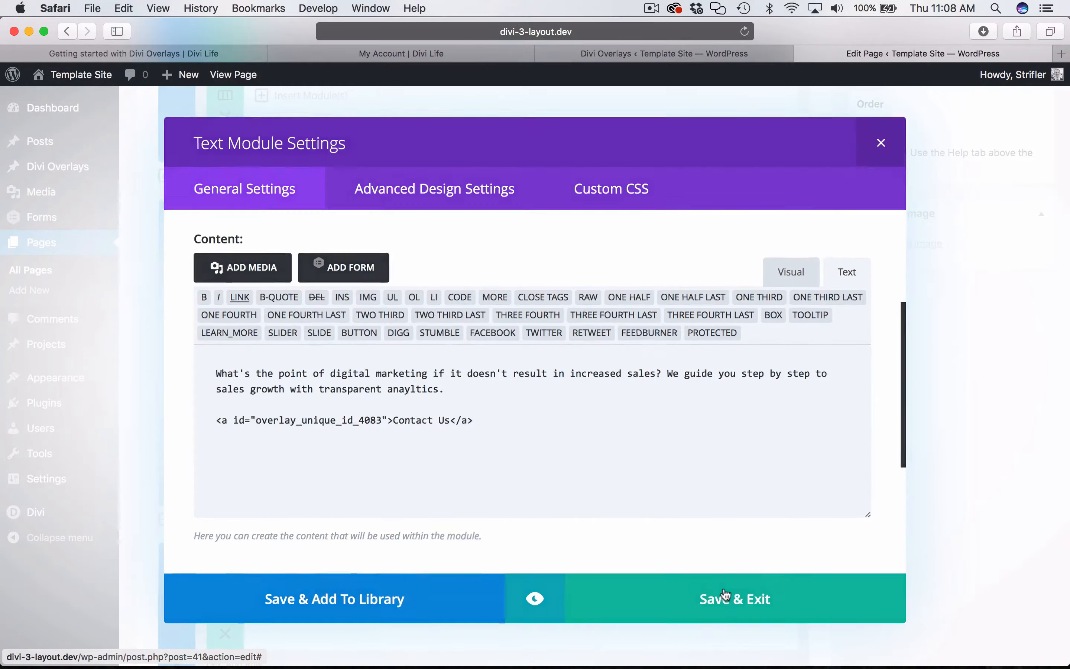
pyautogui.scroll(10, 956, 448)
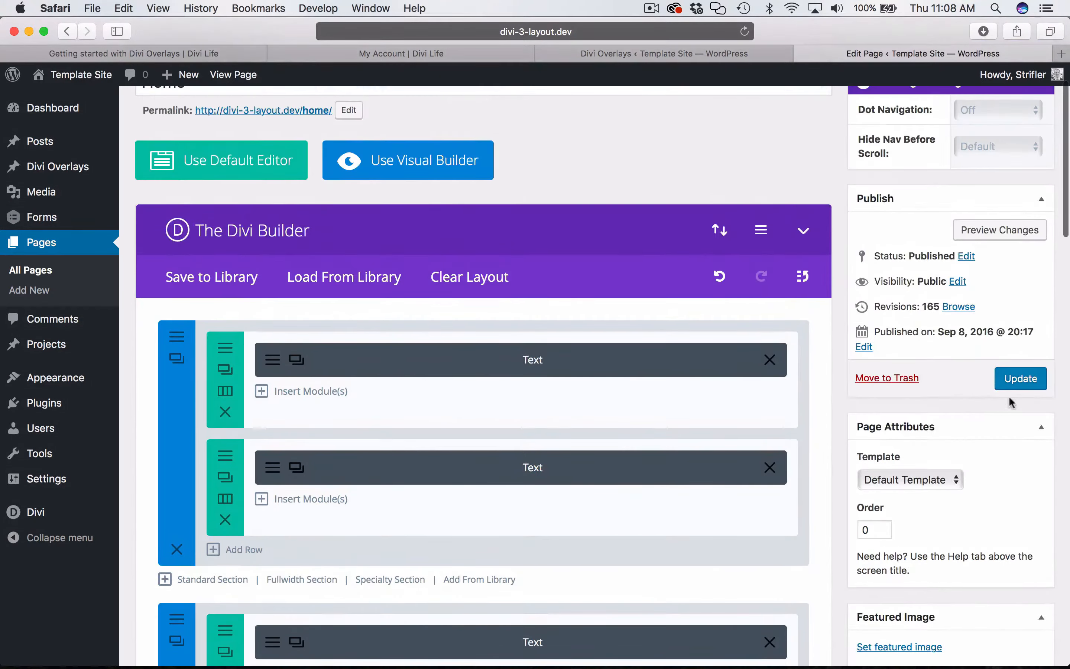
pyautogui.click(1021, 381)
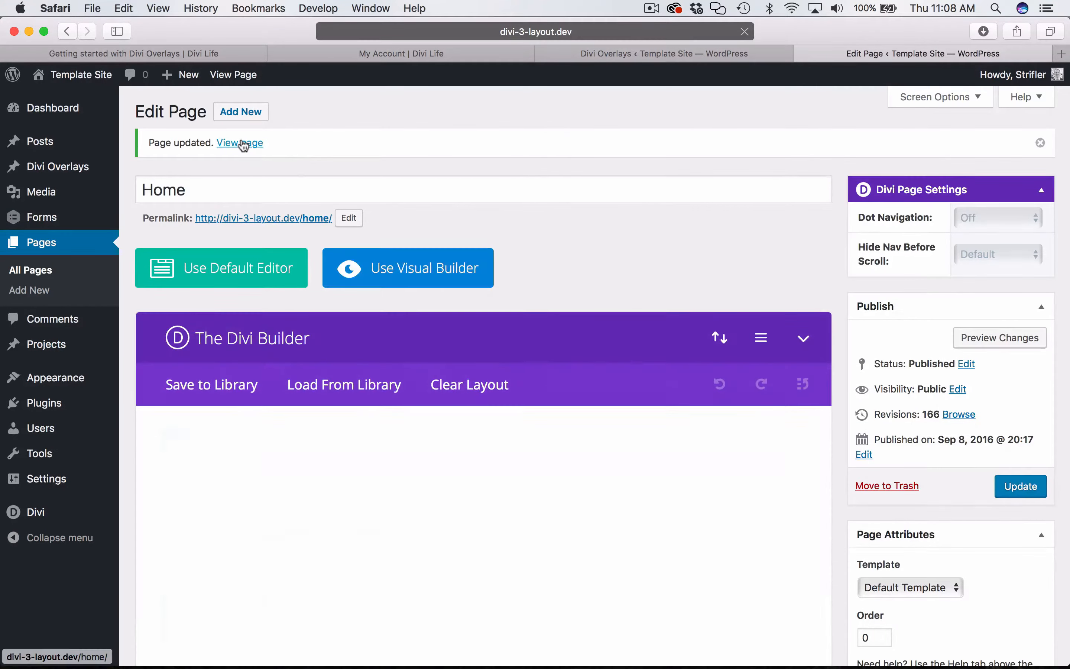
# - View the live Home page and test the Contact Us link by opening the overlay, closing it and opening it again
pyautogui.click(243, 144)
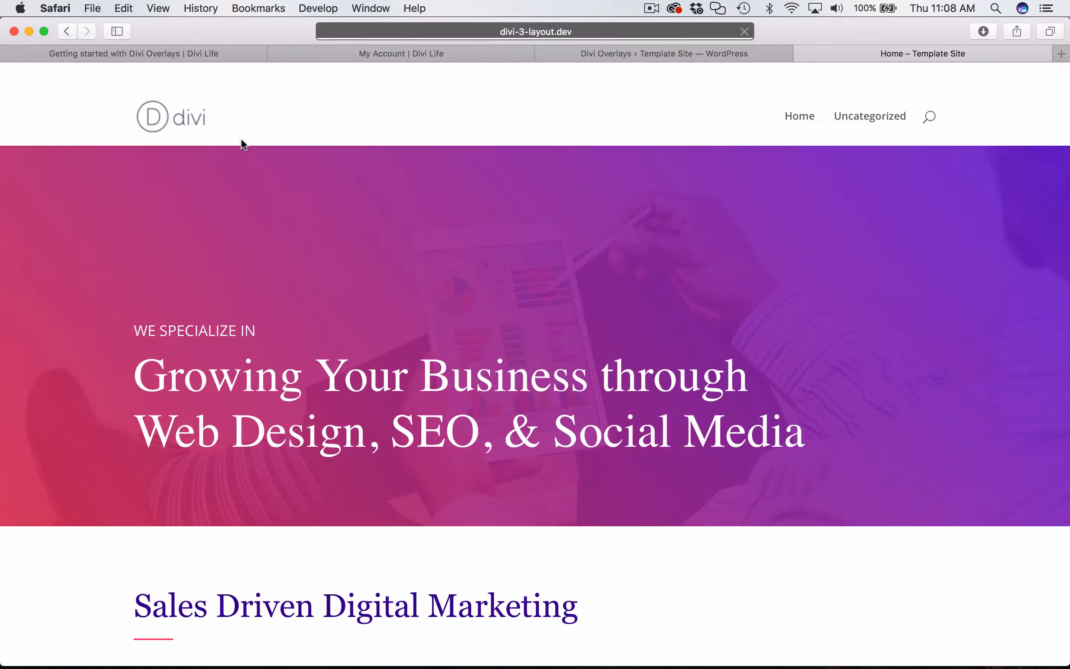
pyautogui.scroll(-8, 691, 491)
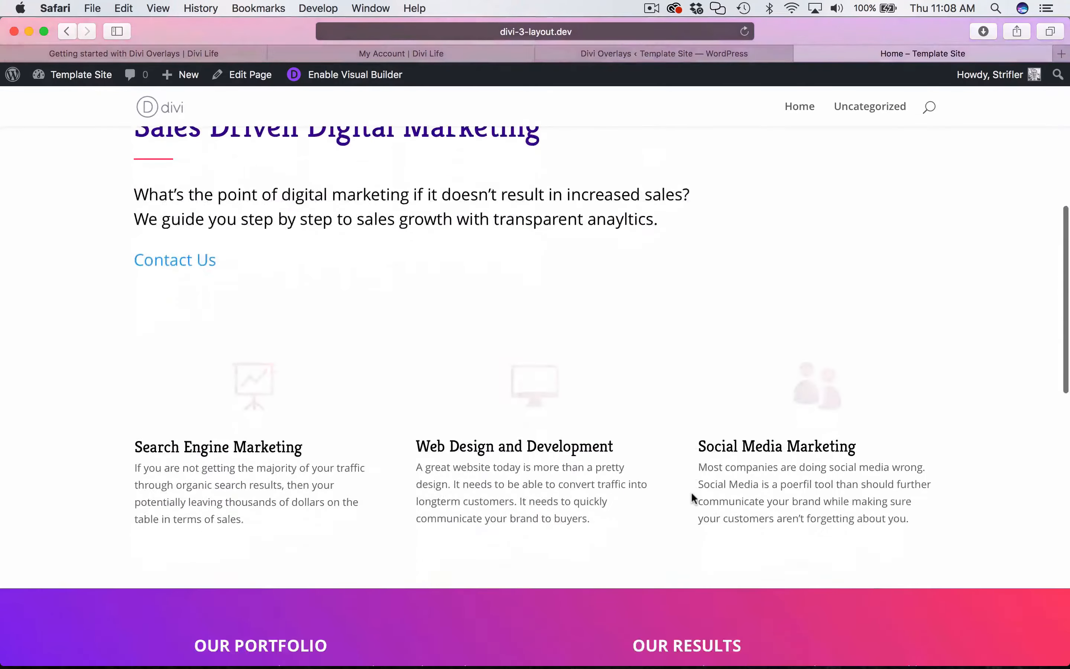
pyautogui.scroll(2, 256, 346)
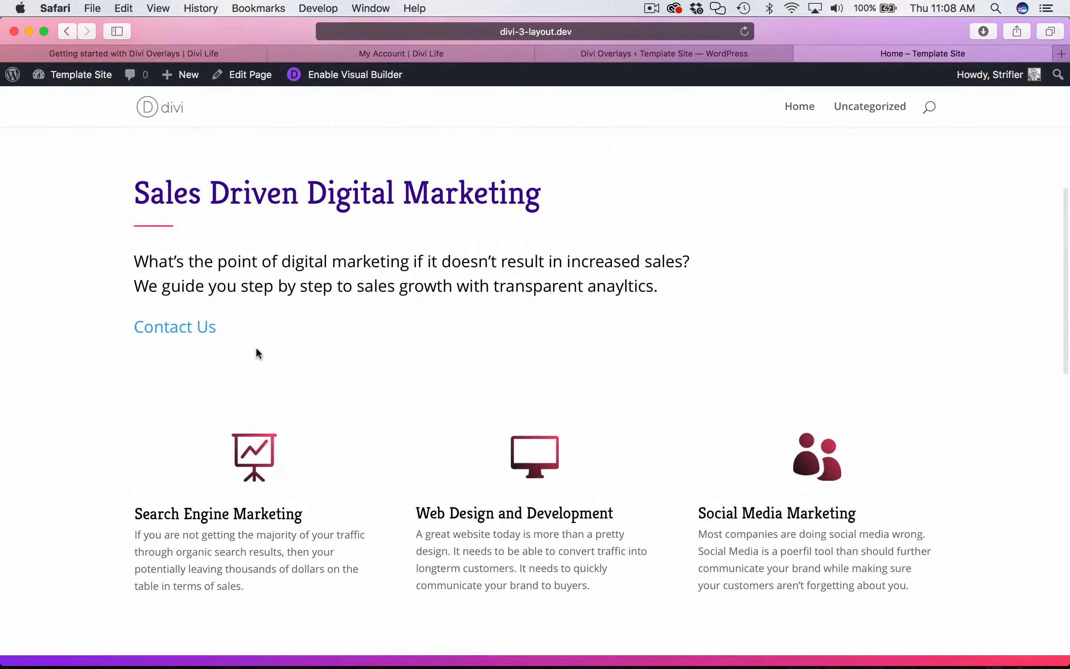
pyautogui.click(184, 331)
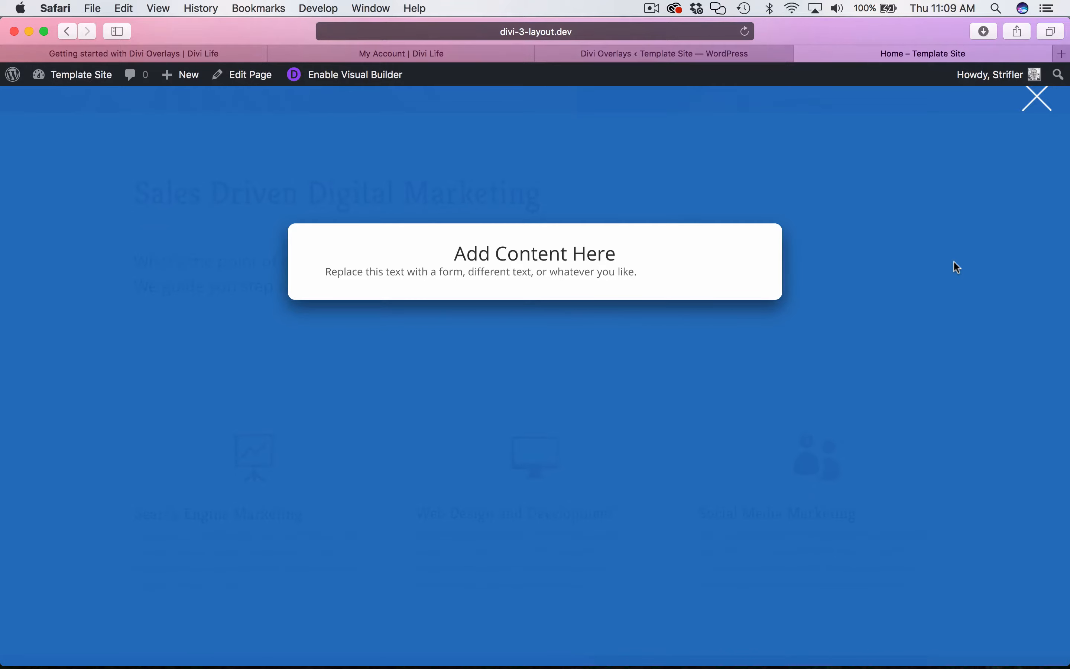
pyautogui.click(1037, 98)
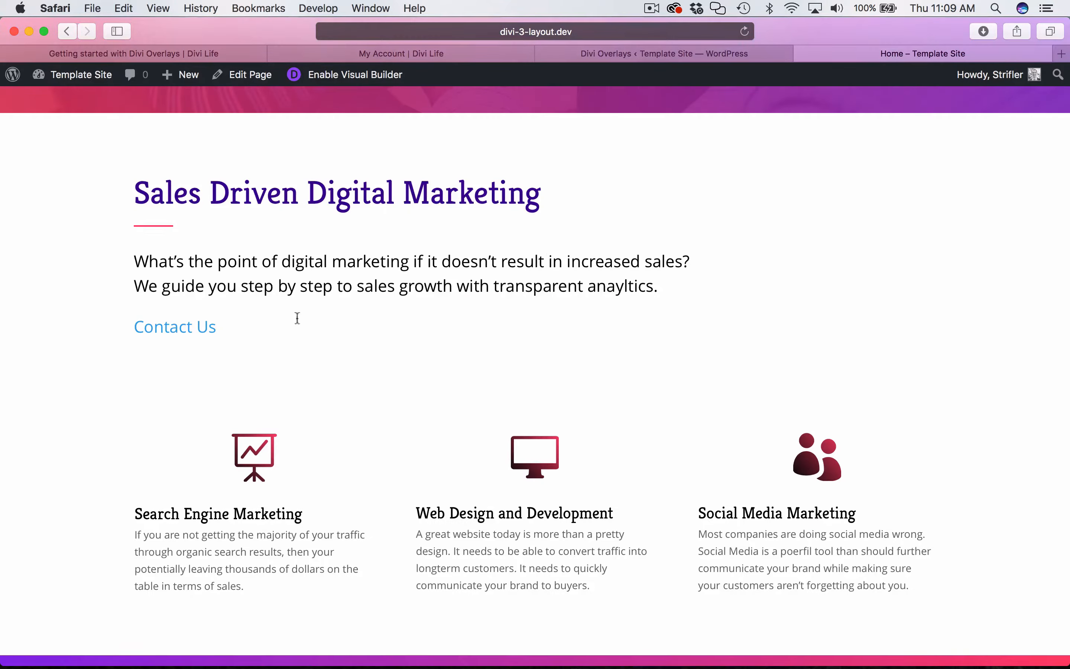
pyautogui.click(191, 328)
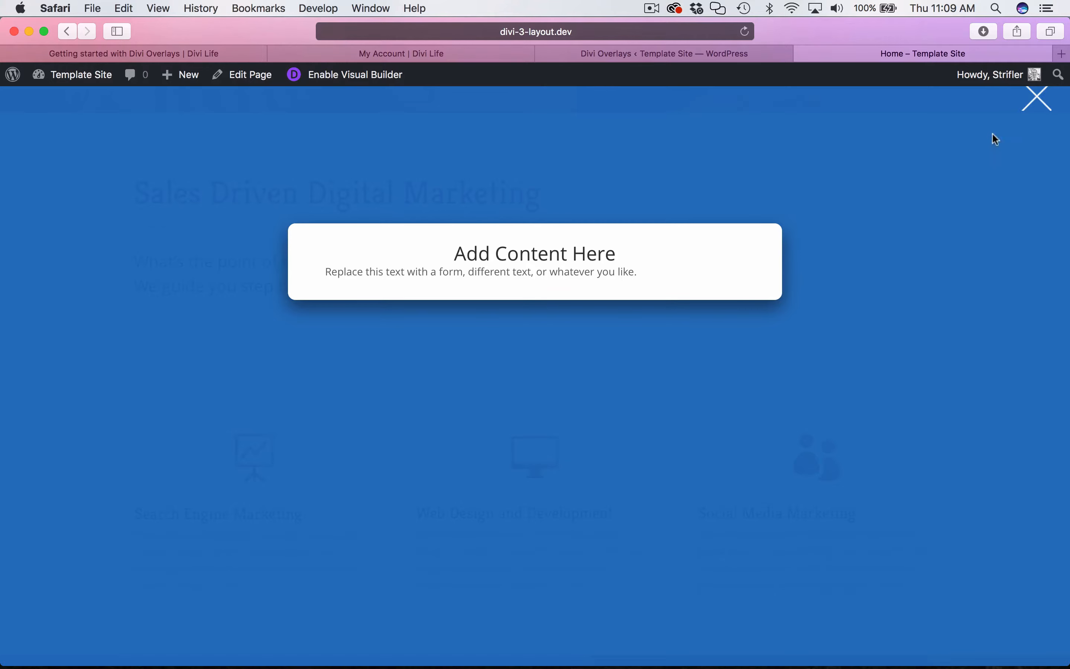
# - Return to the Divi Life guide, open the Divi Overlays documentation category and look over its list of articles on other overlay triggers
pyautogui.moveTo(1034, 74)
pyautogui.click(647, 52)
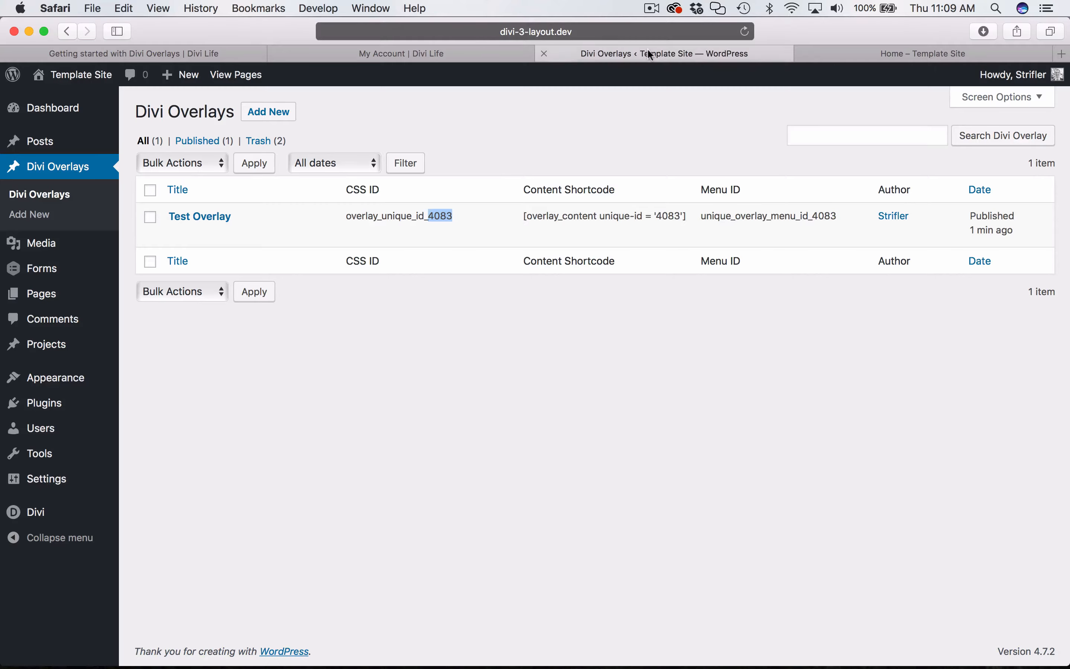
pyautogui.click(553, 383)
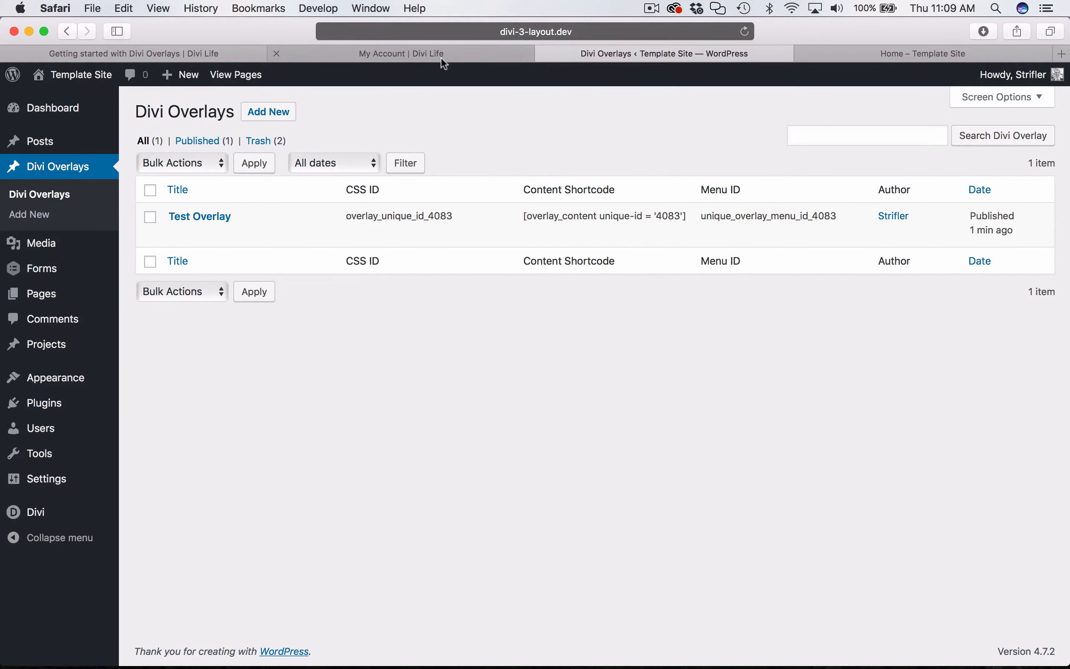
pyautogui.click(184, 52)
pyautogui.scroll(5, 509, 294)
pyautogui.scroll(10, 509, 294)
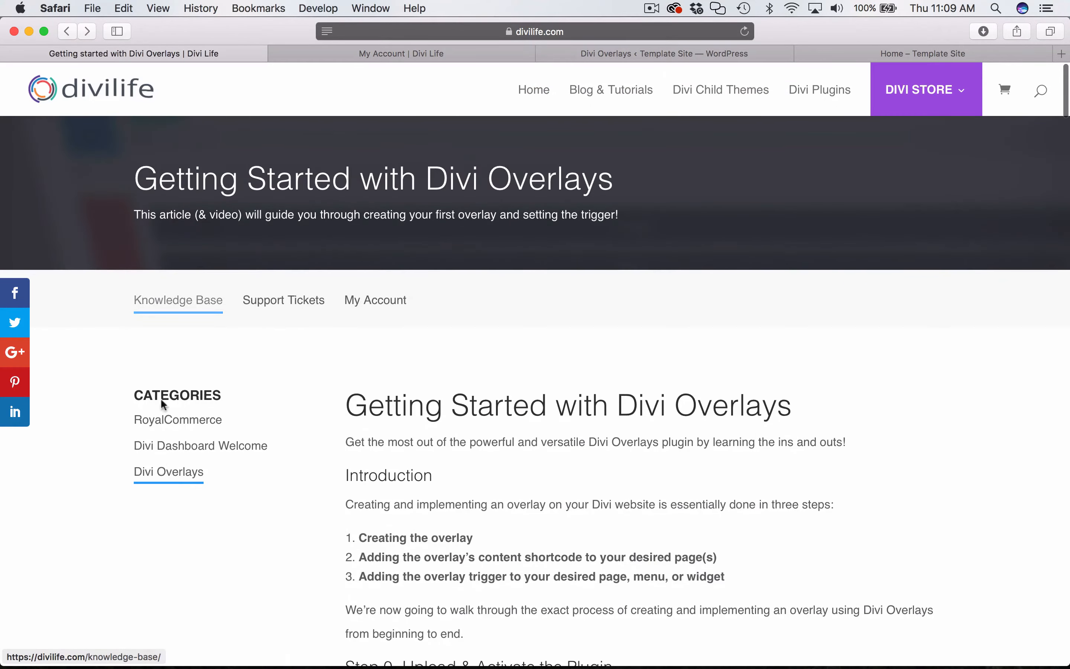
pyautogui.click(158, 471)
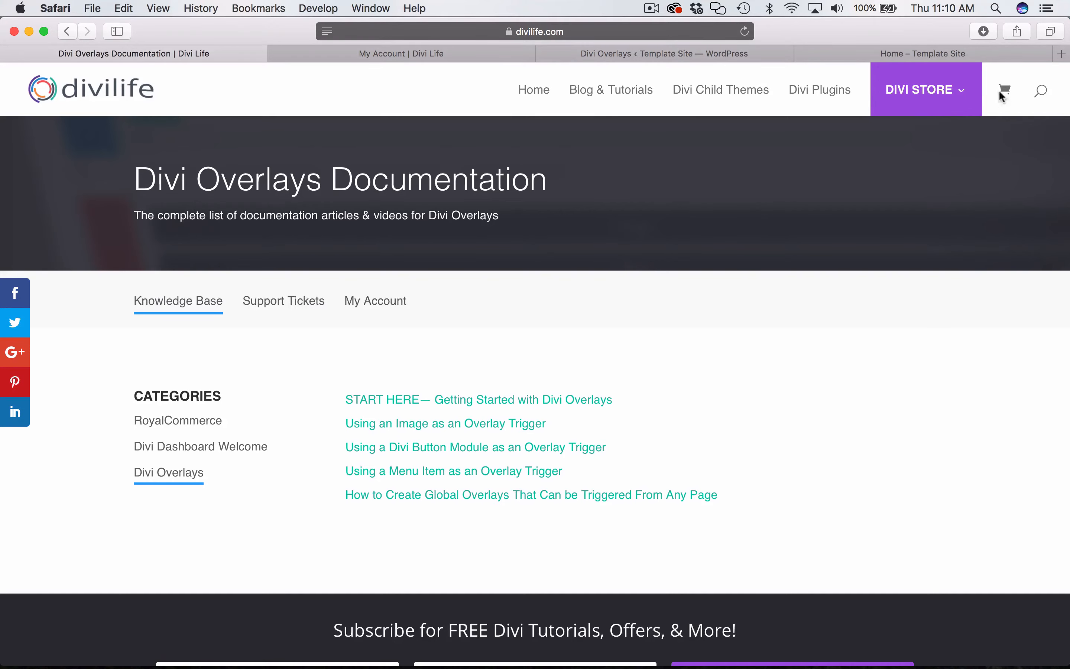
pyautogui.scroll(-10, 961, 221)
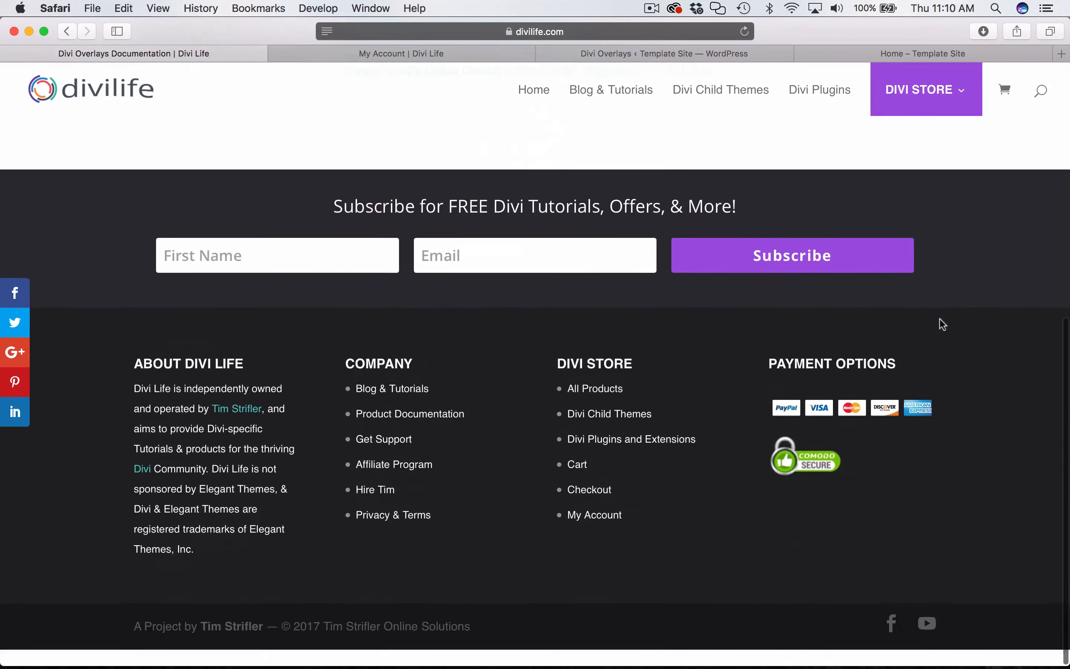
pyautogui.scroll(10, 660, 409)
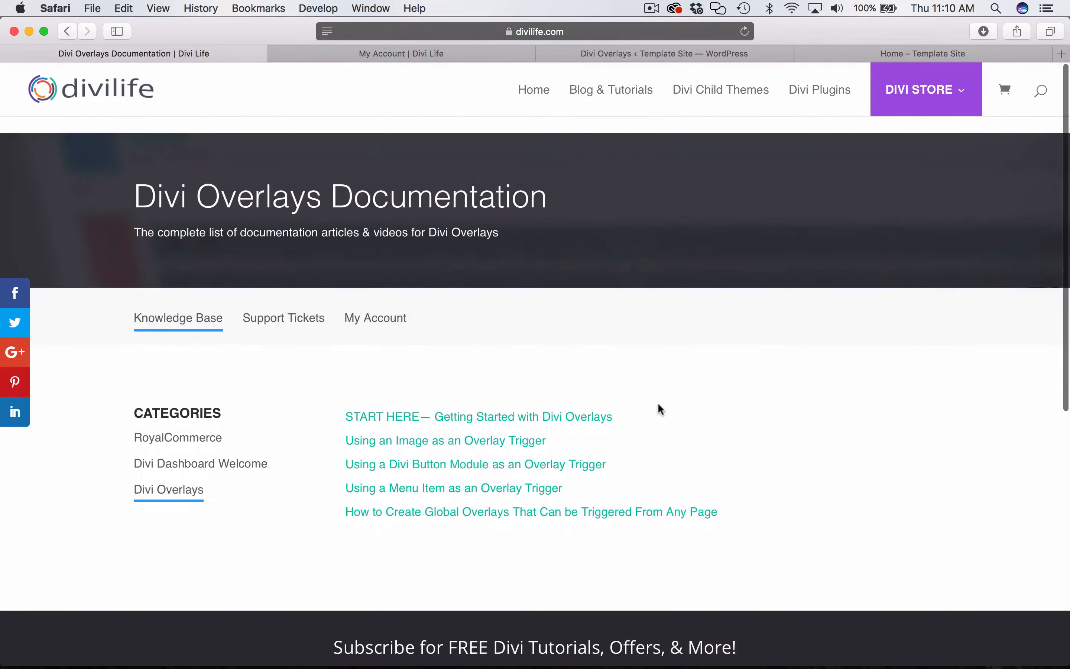